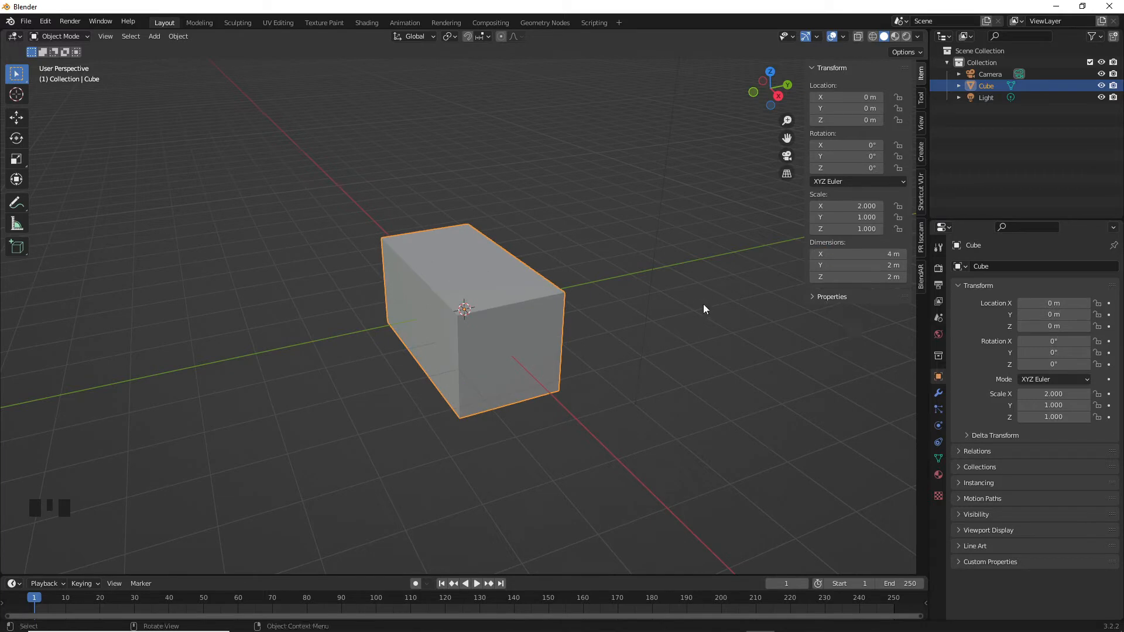
# Step: Set the cube's dimensions to 2.5 m in X and 4 m in Y
pyautogui.click(840, 254)
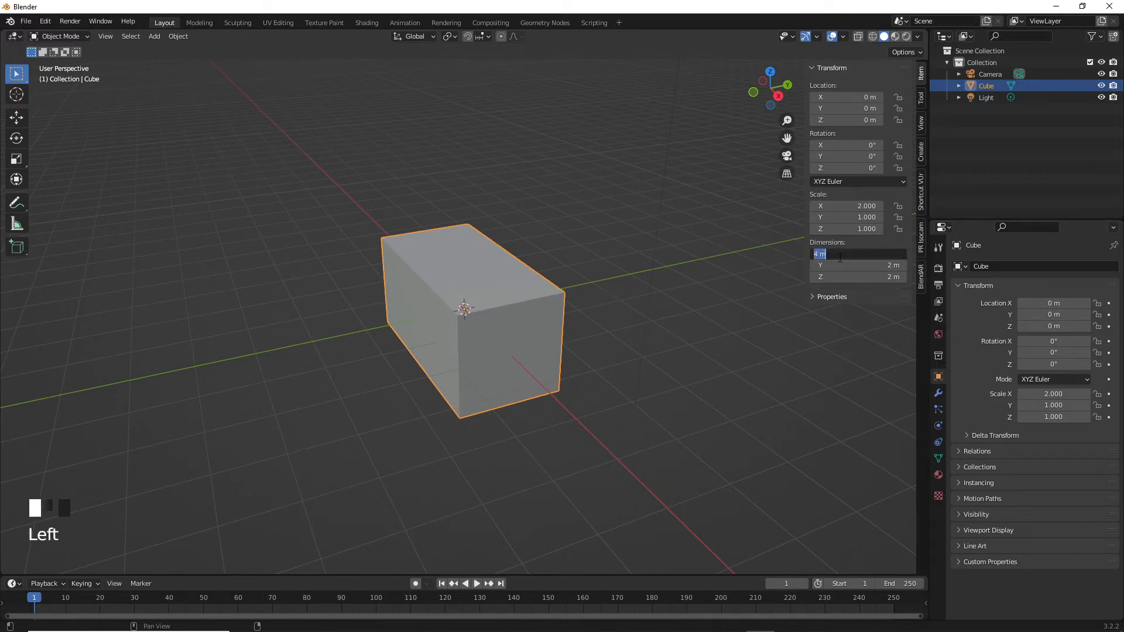
pyautogui.write('2.5')
pyautogui.press('Return')
pyautogui.click(851, 265)
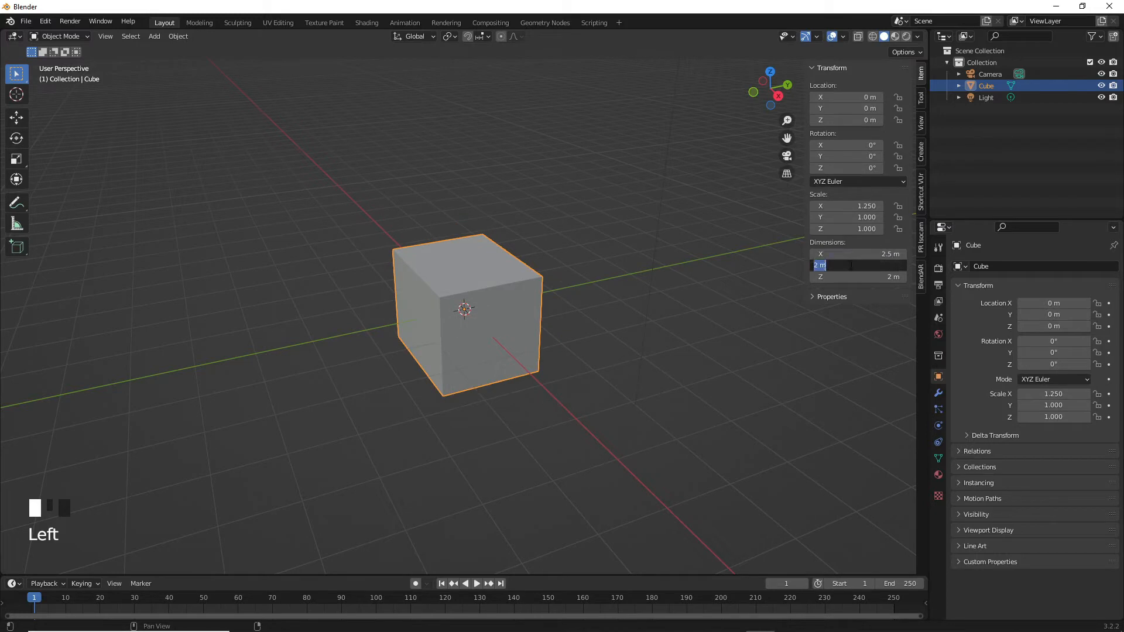
pyautogui.write('4')
pyautogui.press('Return')
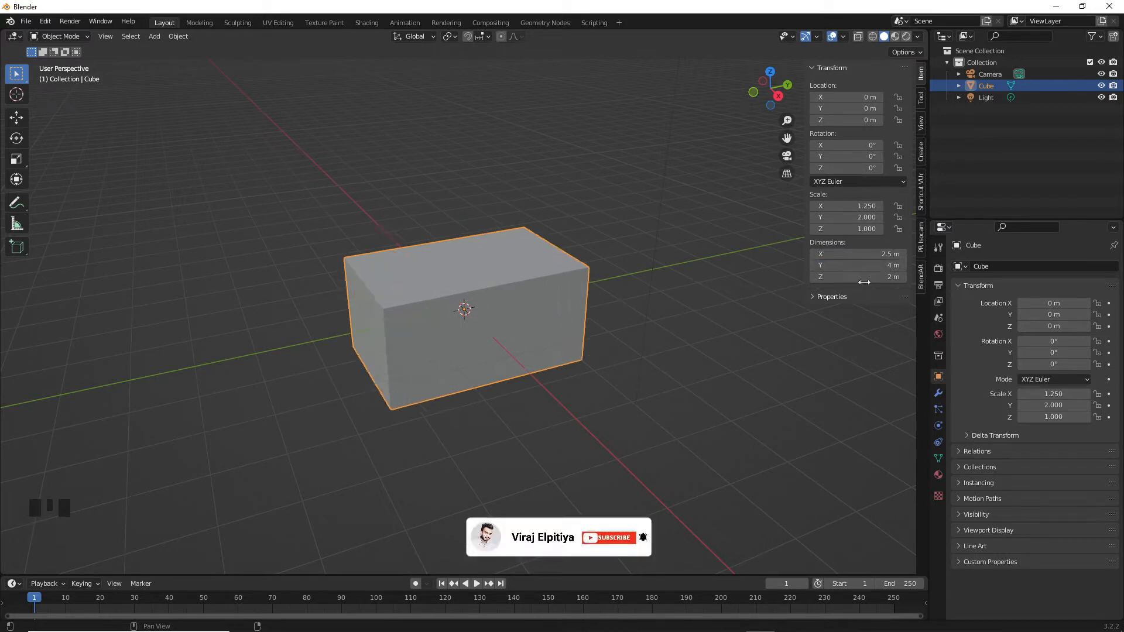
# Step: Set the cube's Z dimension to 1 m
pyautogui.click(865, 282)
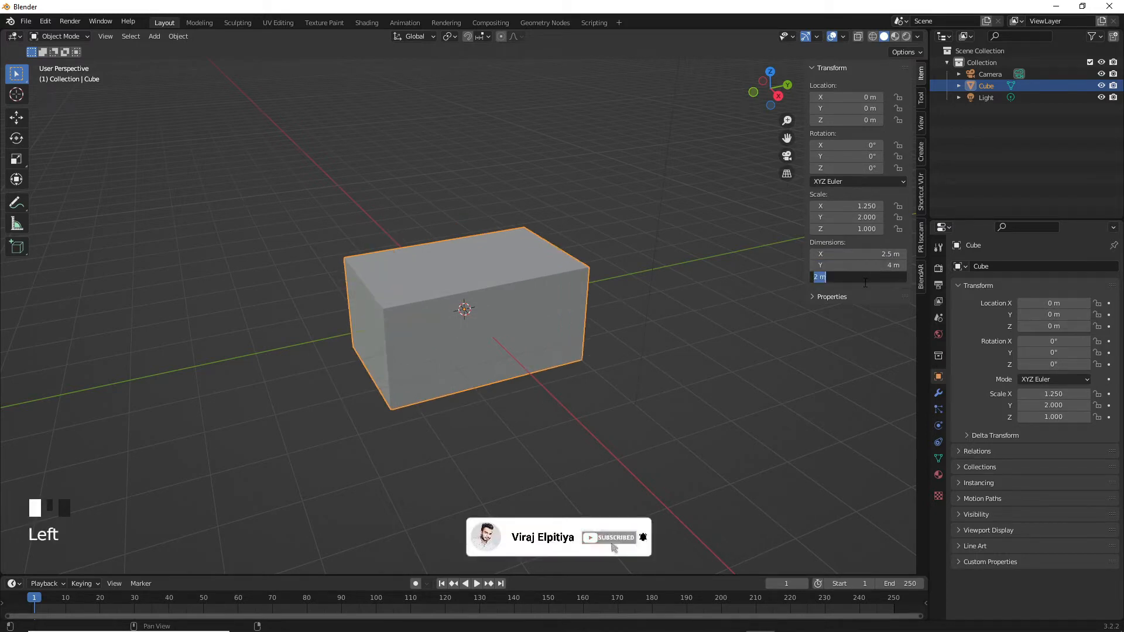
pyautogui.write('1')
pyautogui.press('Return')
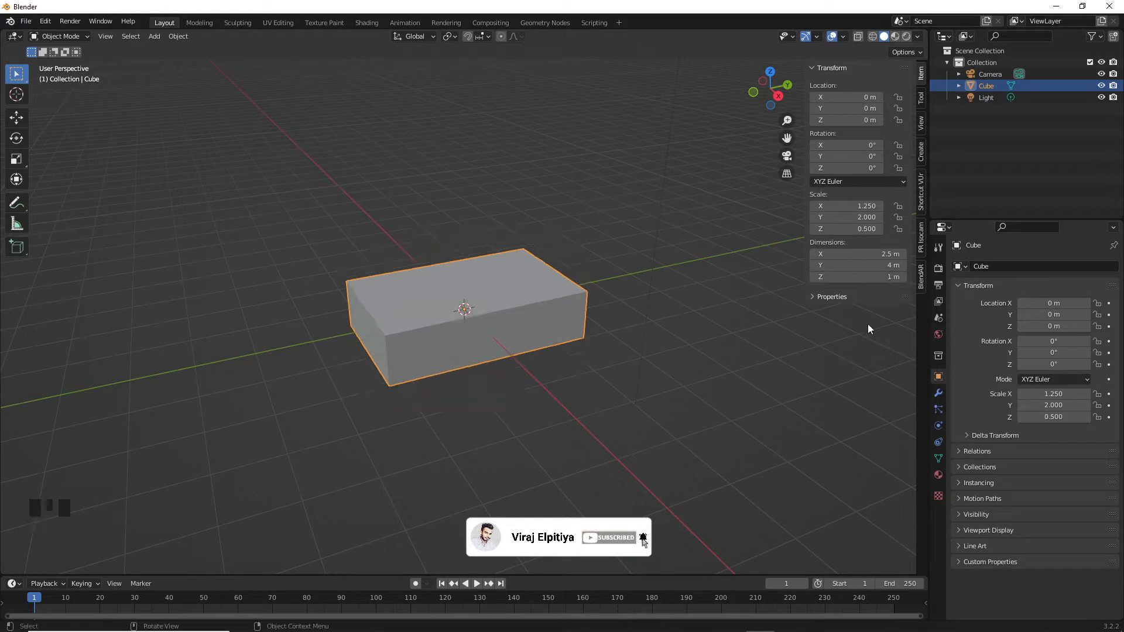
# Step: Reduce the cube's Z dimension to 0.5 m to make a flat slab
pyautogui.click(839, 278)
pyautogui.write('0.5')
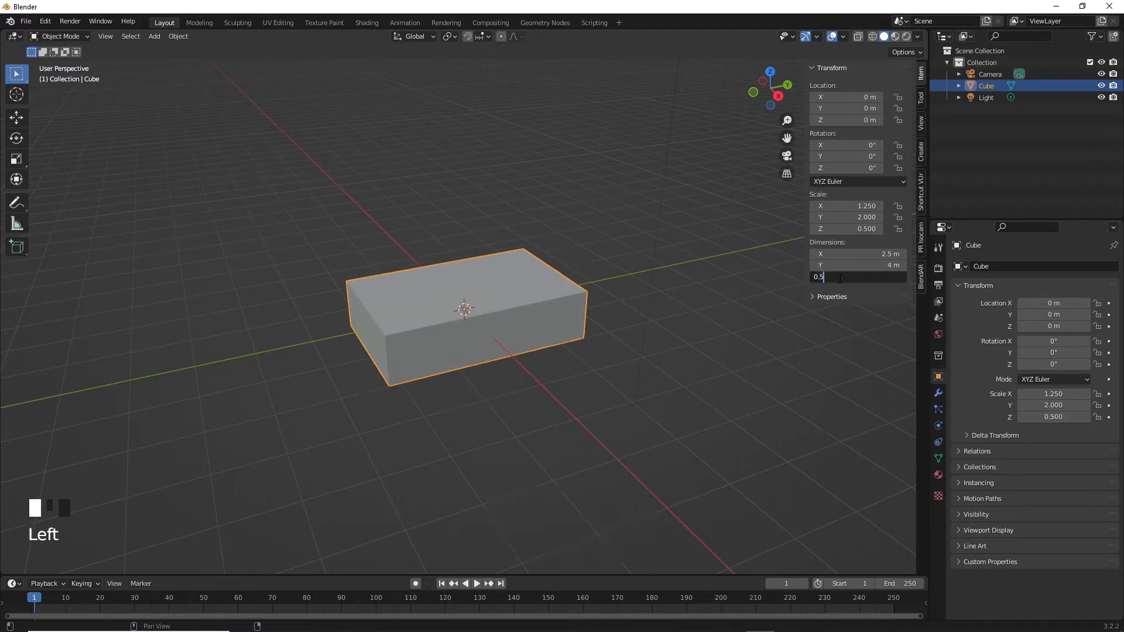
pyautogui.press('Return')
pyautogui.moveTo(455, 365); pyautogui.dragTo(462, 392, button='middle')
pyautogui.scroll(3, 440, 385)
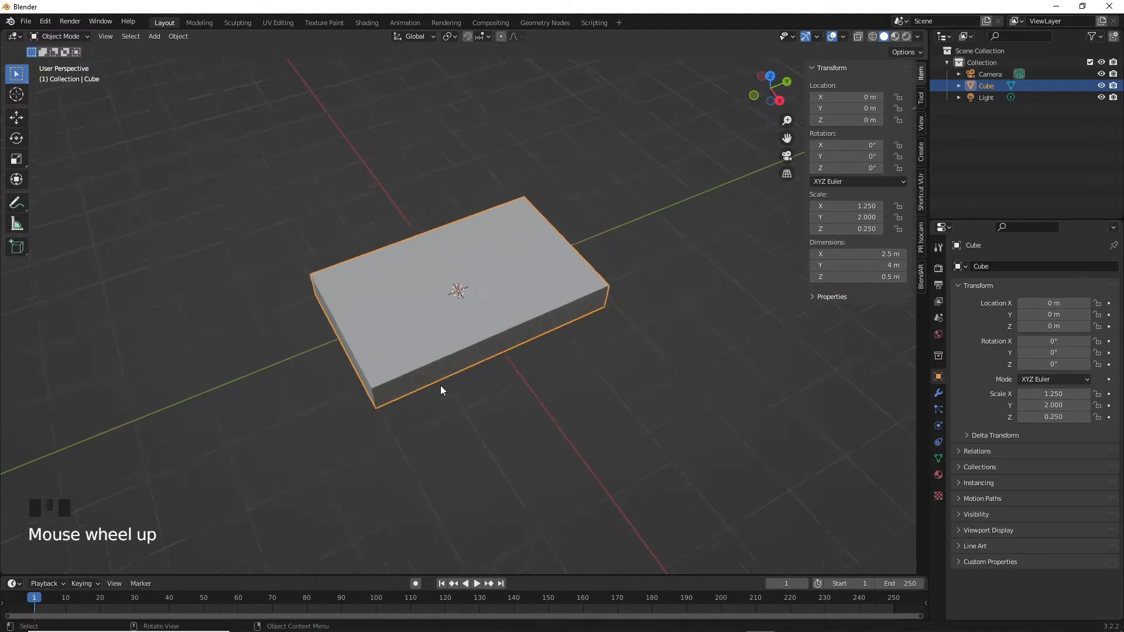
pyautogui.moveTo(440, 339); pyautogui.dragTo(555, 394, button='middle')
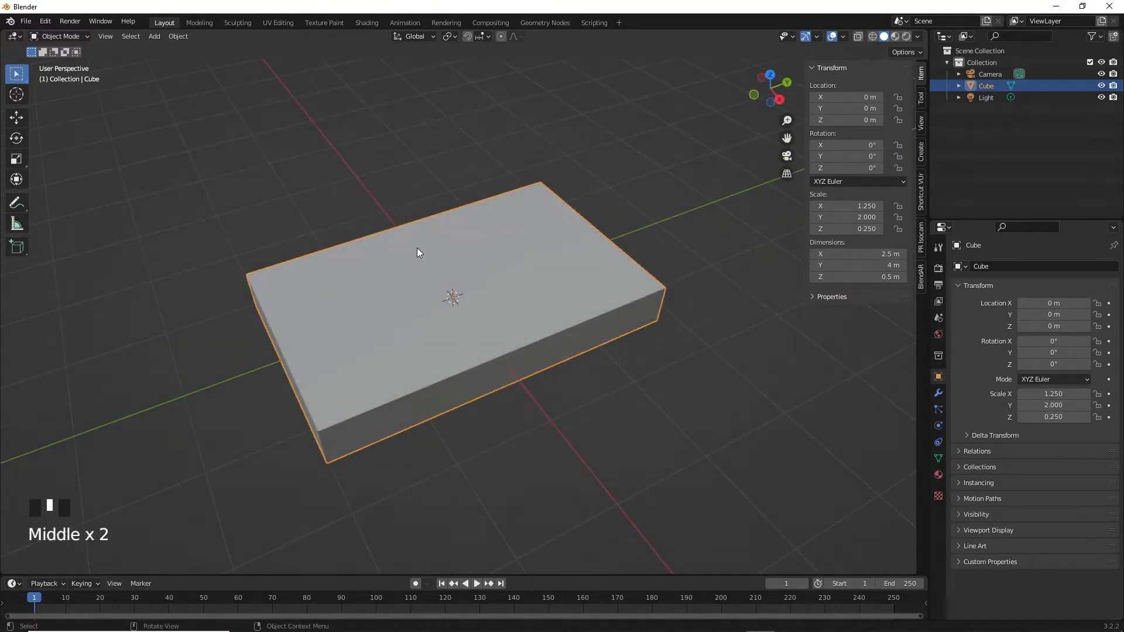
# Step: In Edit Mode, add three evenly spaced loop cuts across the slab's long side without sliding them
pyautogui.click(315, 209)
pyautogui.press('Tab')
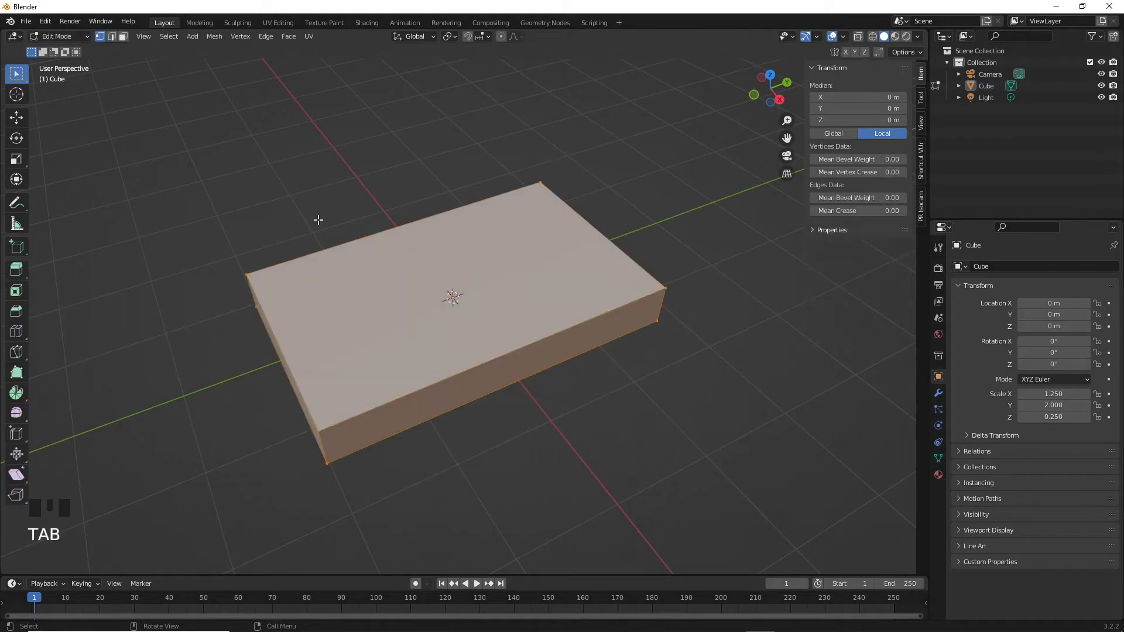
pyautogui.hotkey('ctrl', 'r')
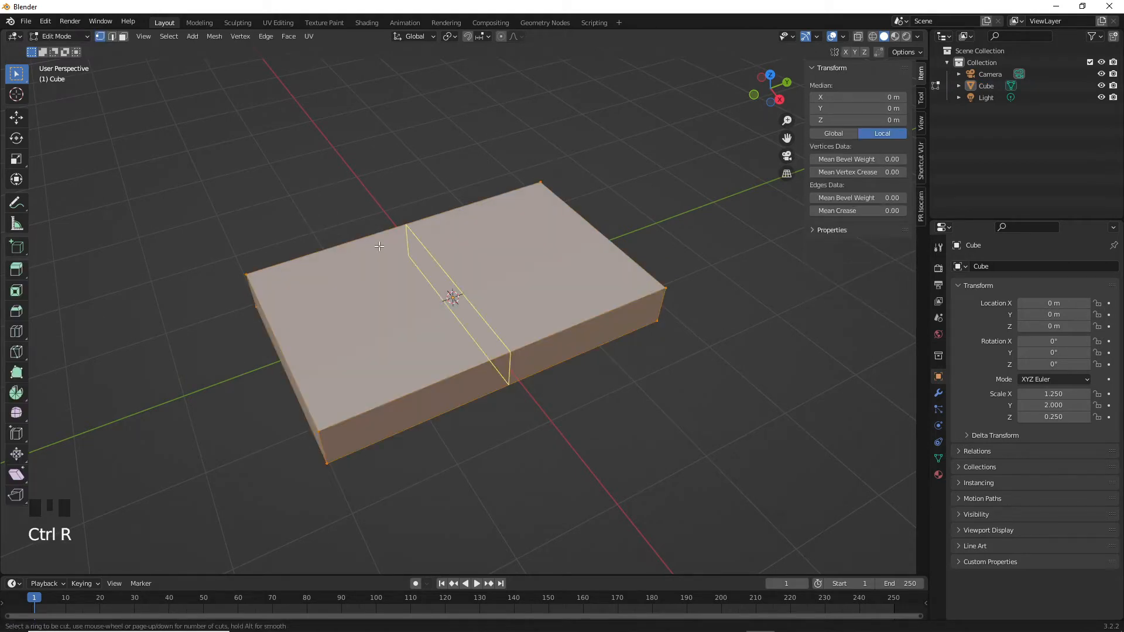
pyautogui.scroll(2, 379, 246)
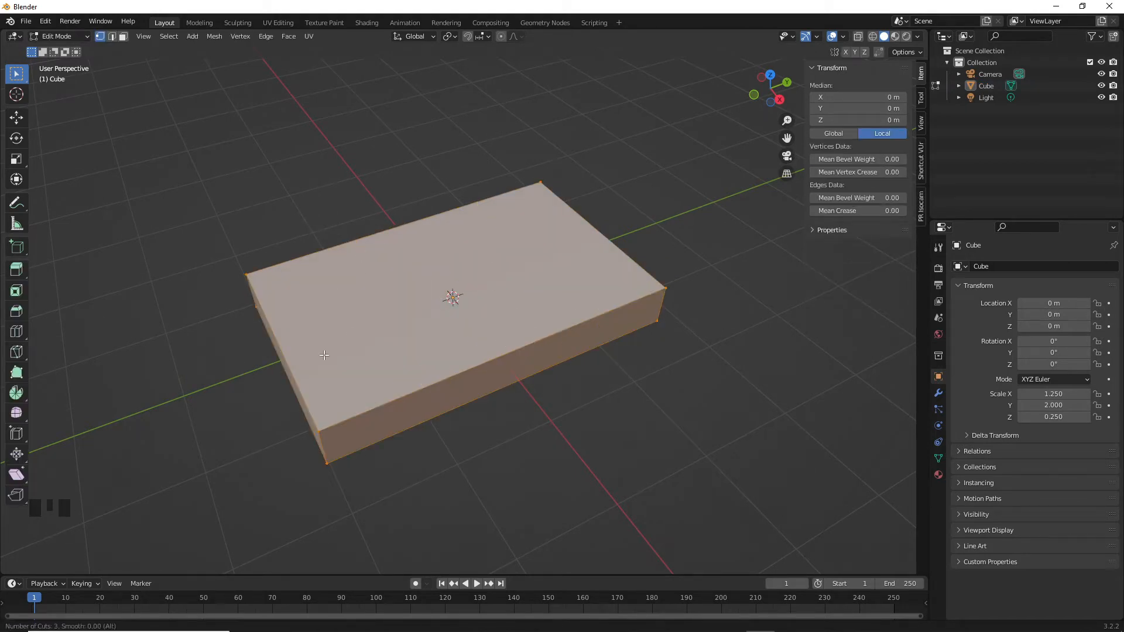
pyautogui.click(334, 228)
pyautogui.rightClick(335, 227)
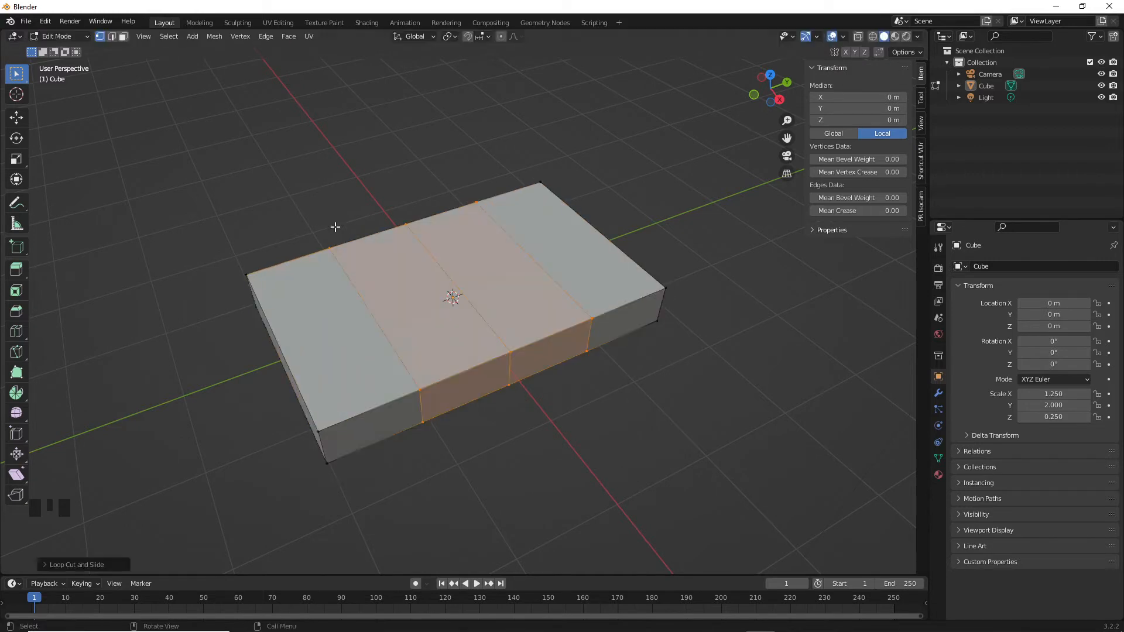
# Step: Add three evenly spaced loop cuts running along the slab's length, leaving nothing selected
pyautogui.moveTo(537, 406); pyautogui.dragTo(340, 405, button='middle')
pyautogui.click(493, 450)
pyautogui.hotkey('ctrl', 'r')
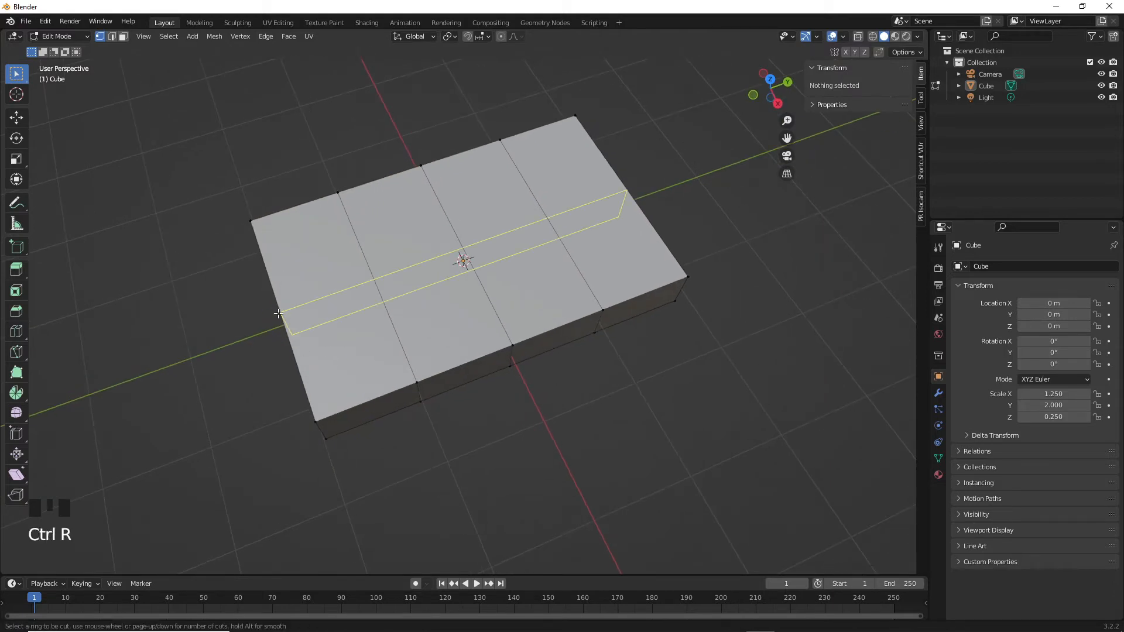
pyautogui.scroll(2, 278, 314)
pyautogui.click(271, 316)
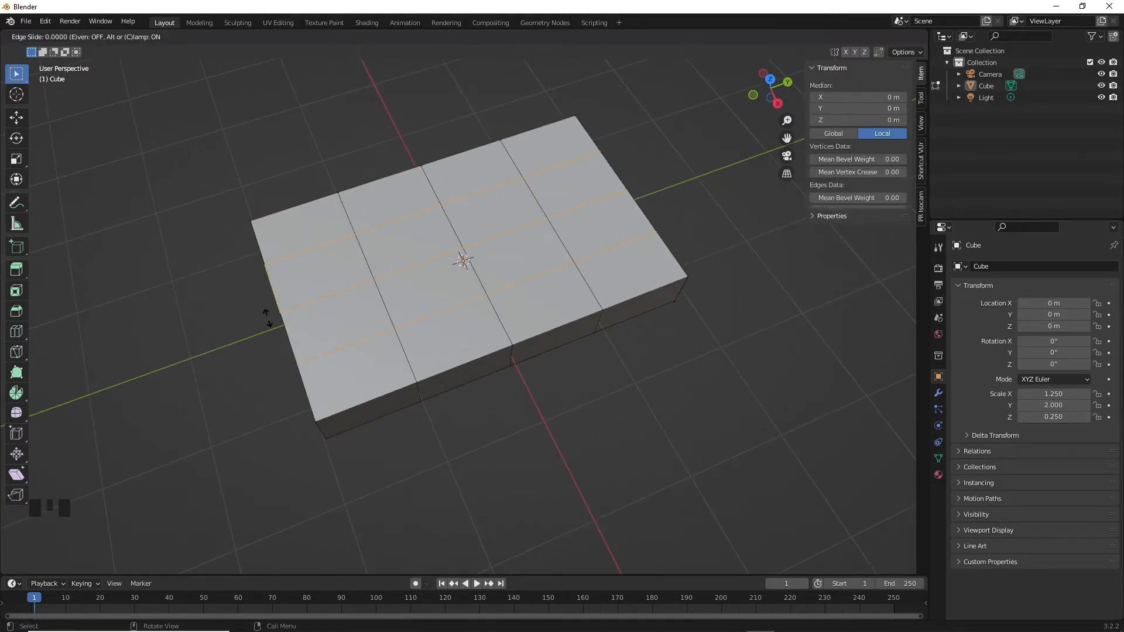
pyautogui.rightClick(271, 317)
pyautogui.moveTo(273, 341); pyautogui.dragTo(293, 374, button='middle')
pyautogui.click(404, 446)
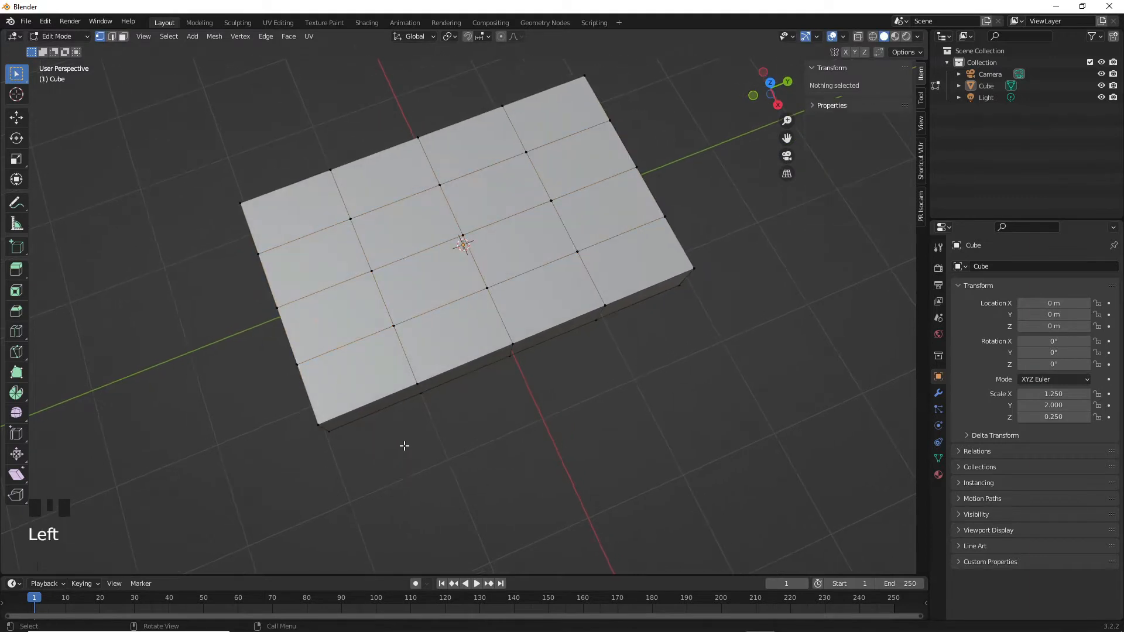
# Step: Scale the two outer crosswise edge loops apart along Y by about 1.7, toward the slab's short ends
pyautogui.scroll(2, 415, 369)
pyautogui.click(403, 384)
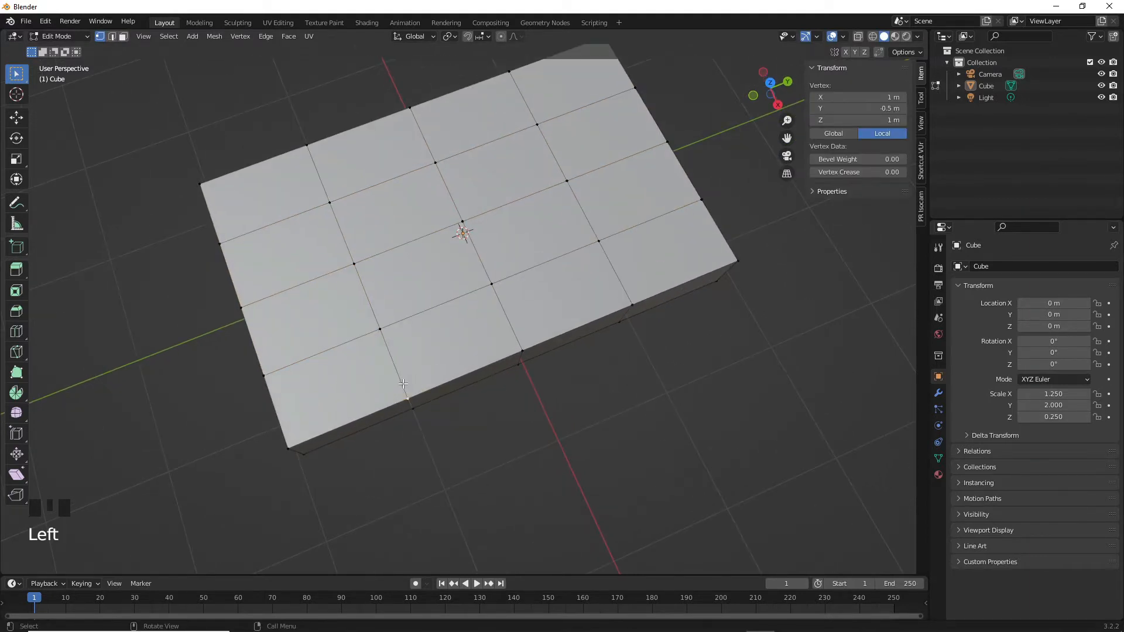
pyautogui.keyDown('alt'); pyautogui.click(403, 380); pyautogui.keyUp('alt')
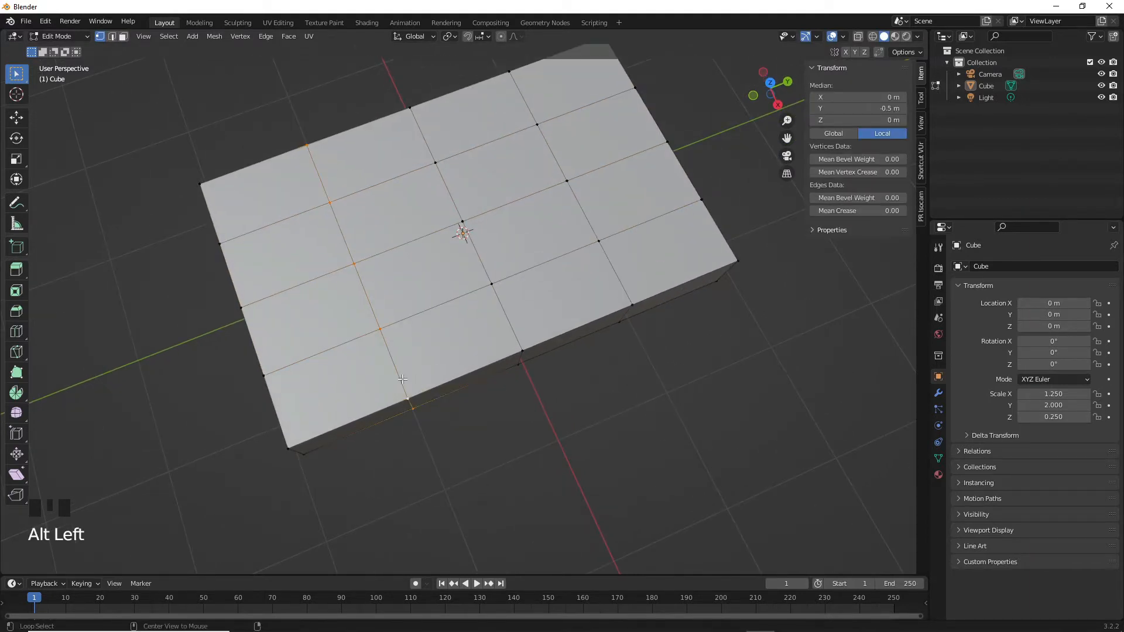
pyautogui.keyDown('alt'); pyautogui.keyDown('shift'); pyautogui.click(623, 285); pyautogui.keyUp('shift'); pyautogui.keyUp('alt')
pyautogui.press('s')
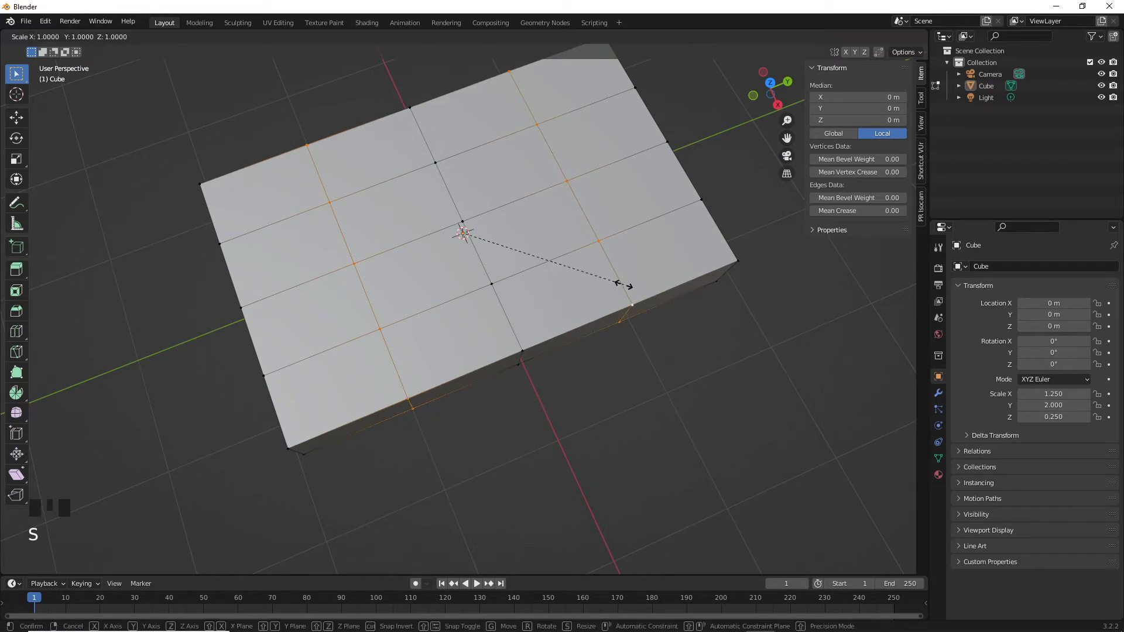
pyautogui.press('y')
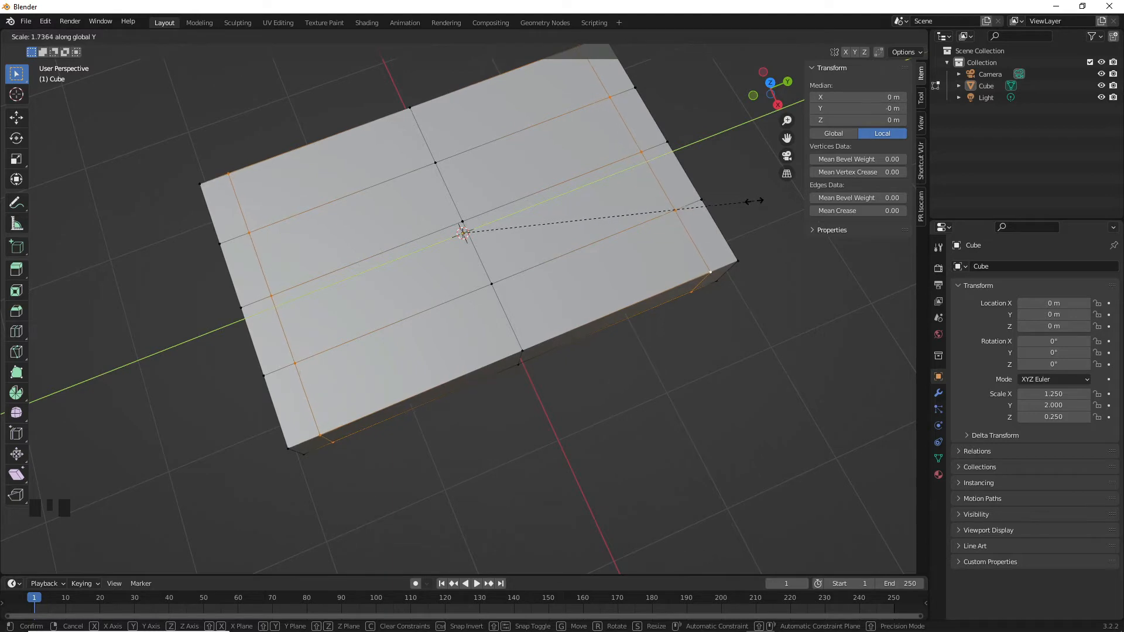
pyautogui.click(622, 226)
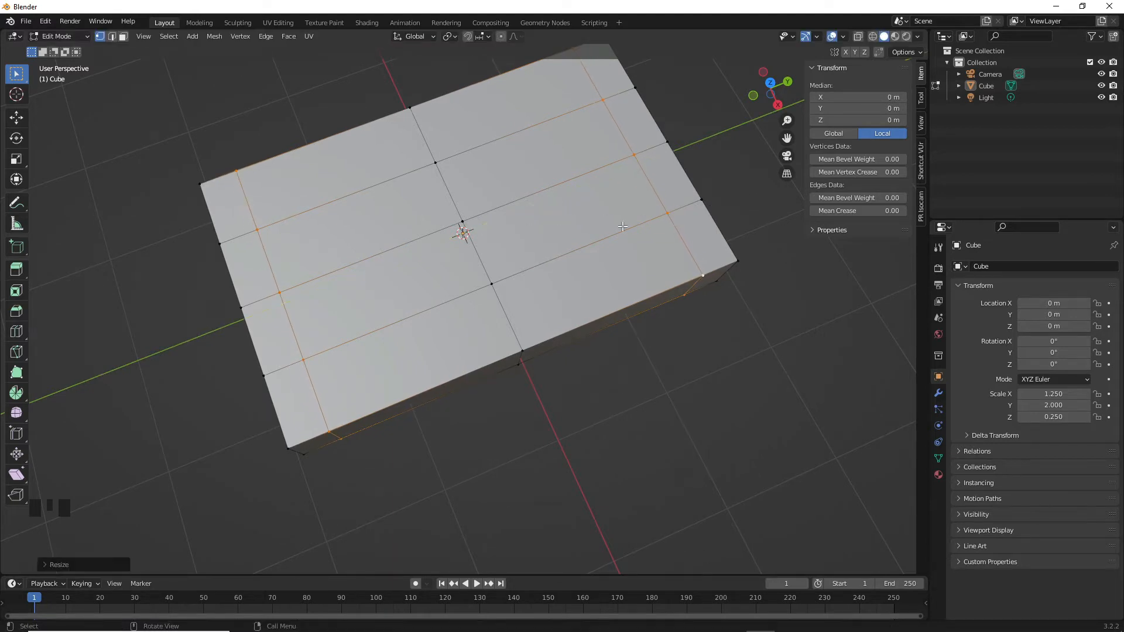
# Step: Scale the two outer lengthwise edge loops apart along X by about 1.6, toward the slab's long sides
pyautogui.click(339, 199)
pyautogui.keyDown('alt'); pyautogui.click(339, 199); pyautogui.keyUp('alt')
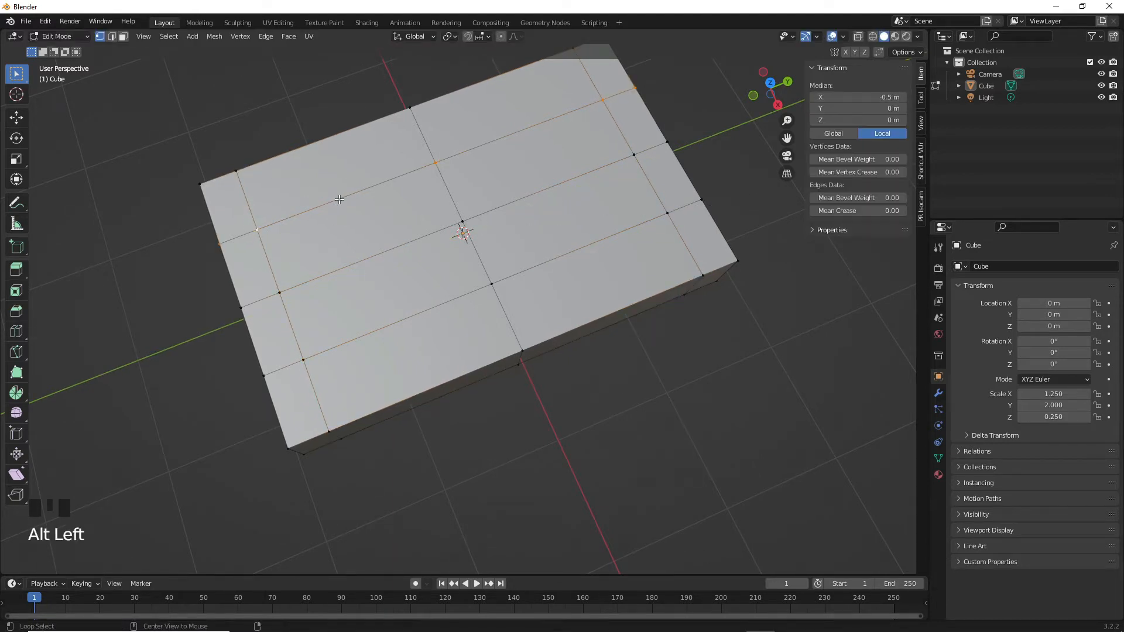
pyautogui.keyDown('alt'); pyautogui.keyDown('shift'); pyautogui.click(368, 334); pyautogui.keyUp('shift'); pyautogui.keyUp('alt')
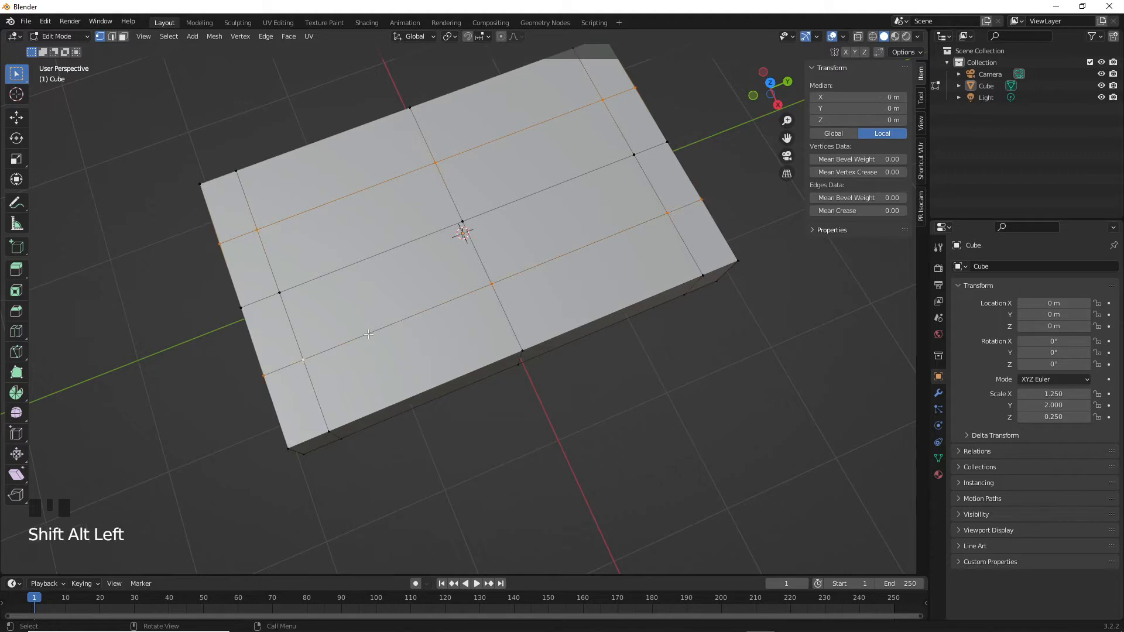
pyautogui.press('s')
pyautogui.press('x')
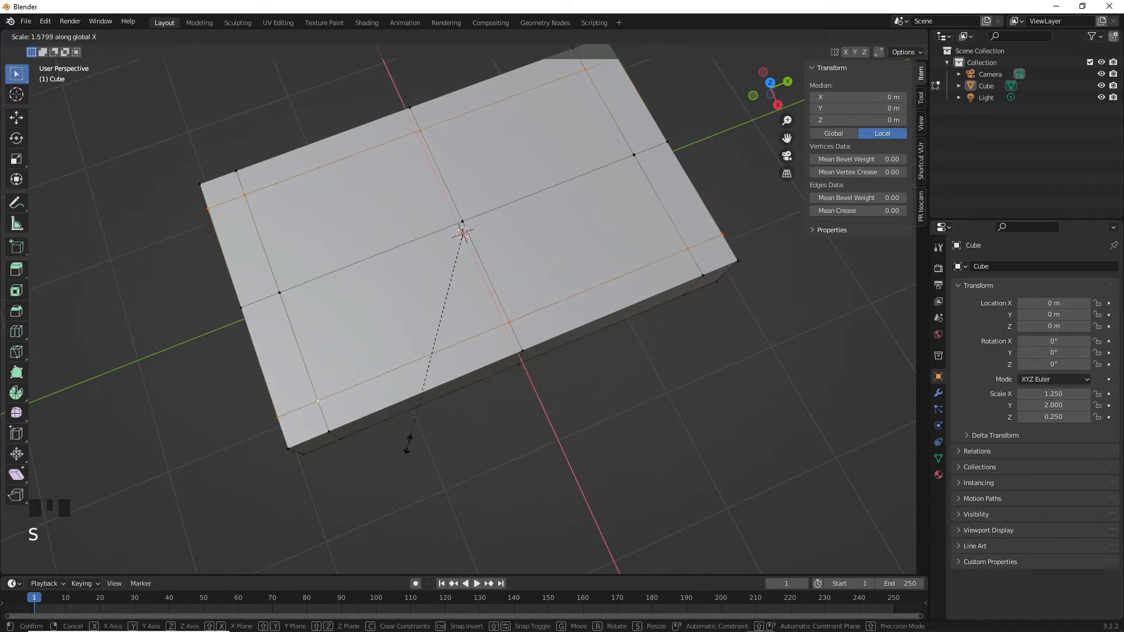
pyautogui.click(404, 443)
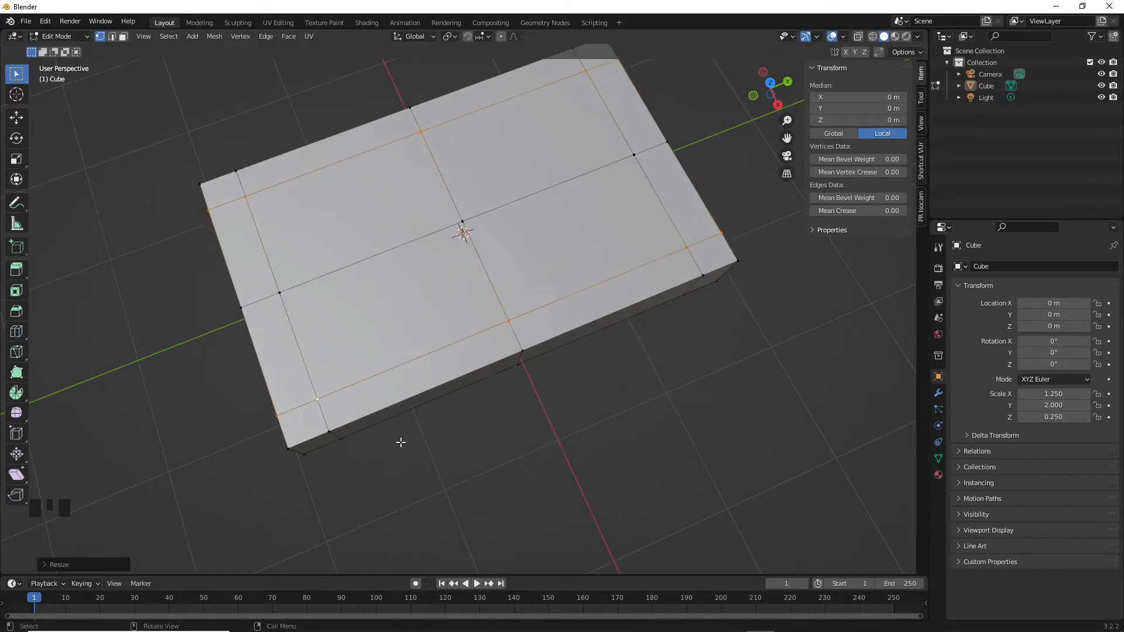
# Step: Poke the four large inner faces on the slab's top so each splits into triangles around a centre vertex
pyautogui.moveTo(401, 444); pyautogui.dragTo(359, 444, button='middle')
pyautogui.scroll(2, 531, 422)
pyautogui.scroll(-2, 524, 425)
pyautogui.moveTo(524, 425)
pyautogui.mouseDown(button='middle')
pyautogui.moveTo(535, 444)
pyautogui.moveTo(522, 439)
pyautogui.moveTo(532, 437)
pyautogui.mouseUp(button='middle')
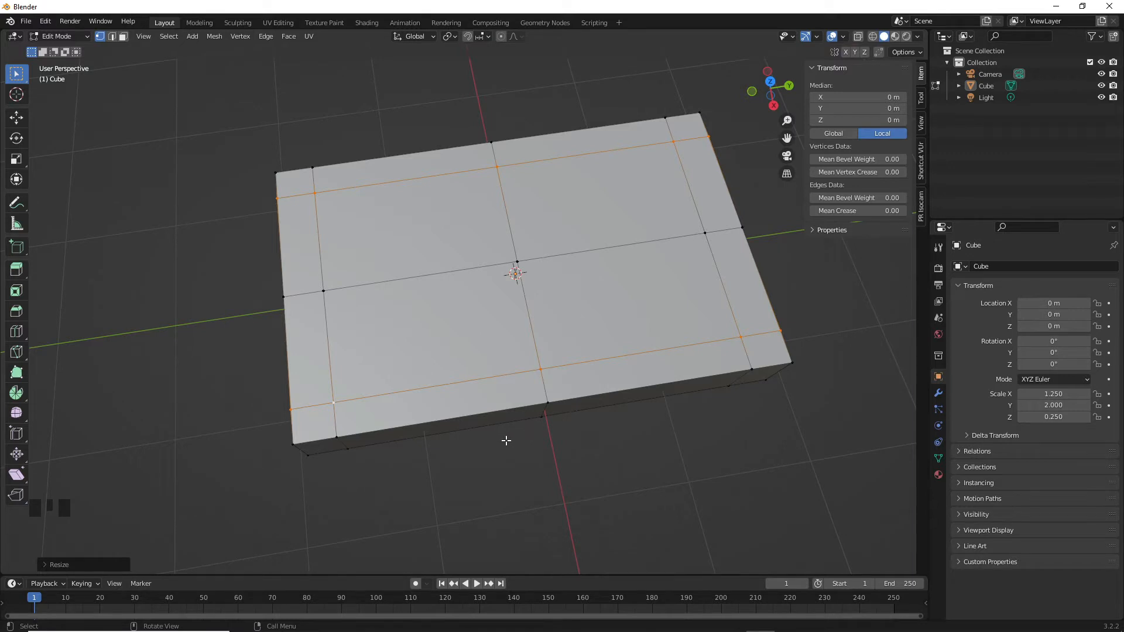
pyautogui.moveTo(419, 347); pyautogui.dragTo(421, 328, button='middle')
pyautogui.press('3')
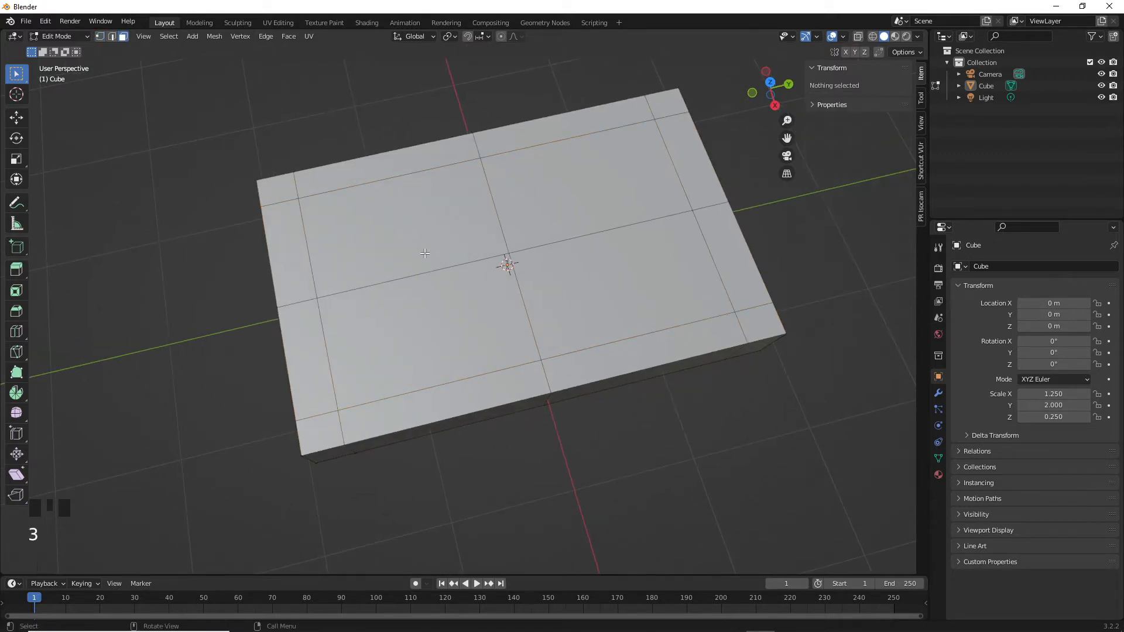
pyautogui.click(420, 247)
pyautogui.keyDown('shift'); pyautogui.click(596, 204); pyautogui.keyUp('shift')
pyautogui.keyDown('shift'); pyautogui.click(597, 314); pyautogui.keyUp('shift')
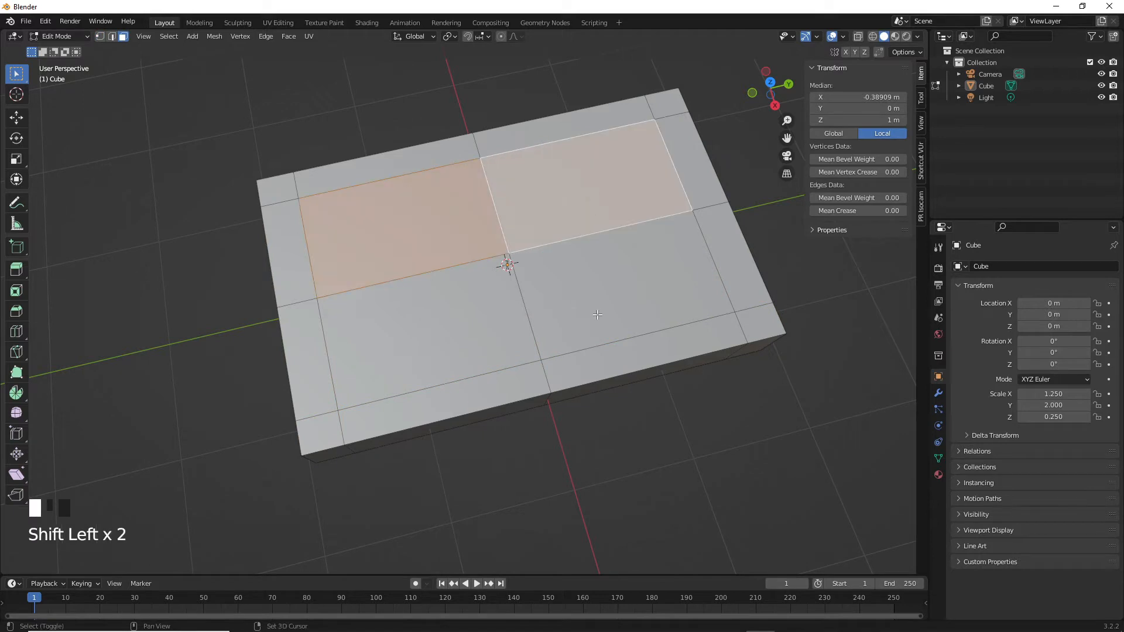
pyautogui.keyDown('shift'); pyautogui.click(426, 282); pyautogui.keyUp('shift')
pyautogui.moveTo(421, 245); pyautogui.dragTo(396, 319, button='right')
pyautogui.click(463, 420)
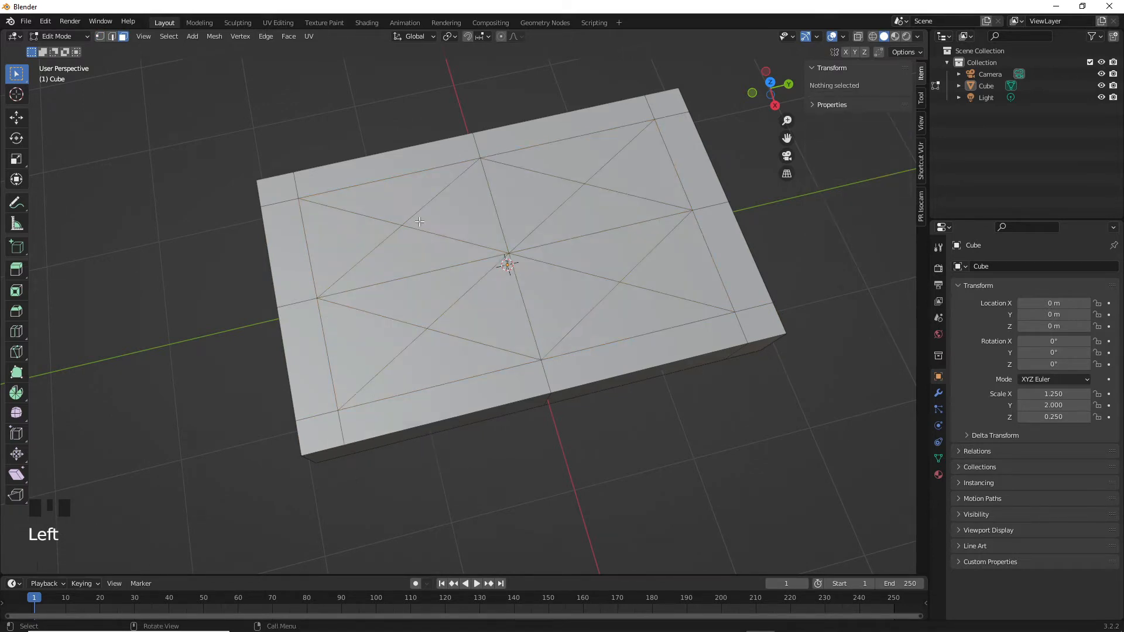
# Step: Vertex-bevel the four centre vertices of the poked faces with a width of about 0.139 m
pyautogui.press('2')
pyautogui.press('1')
pyautogui.click(403, 226)
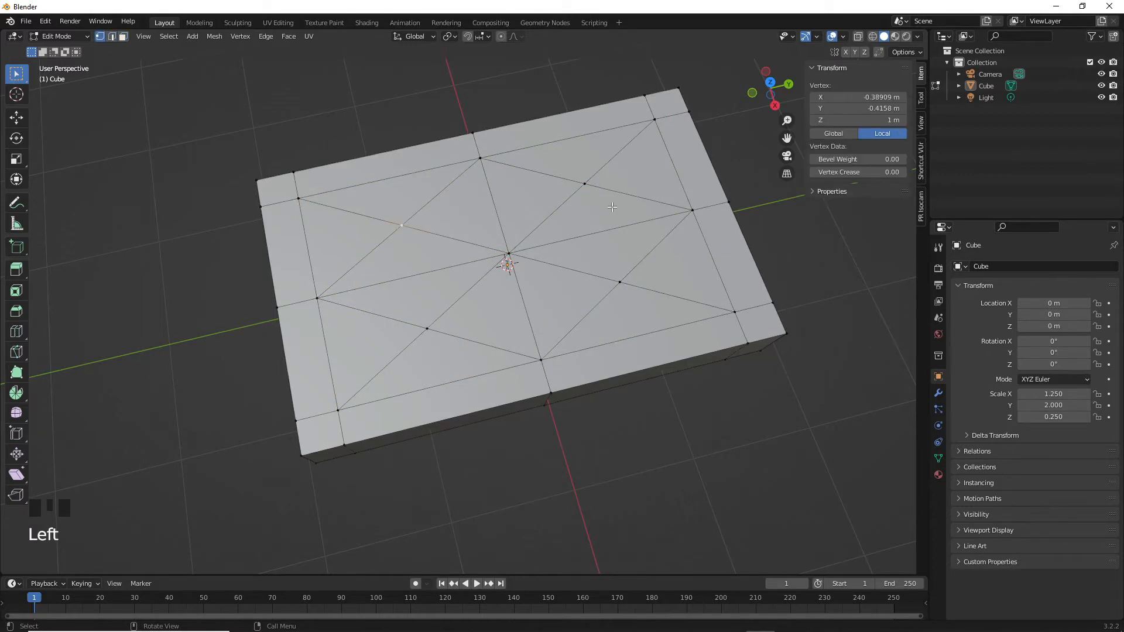
pyautogui.keyDown('shift'); pyautogui.click(585, 184); pyautogui.keyUp('shift')
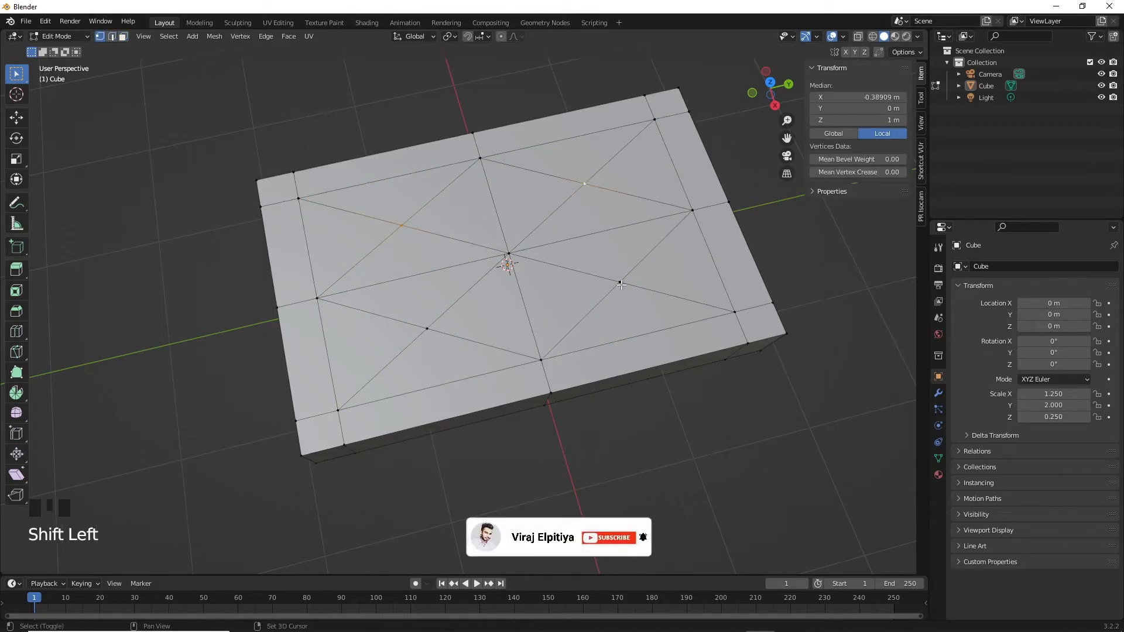
pyautogui.keyDown('shift'); pyautogui.click(619, 282); pyautogui.keyUp('shift')
pyautogui.keyDown('shift'); pyautogui.click(427, 329); pyautogui.keyUp('shift')
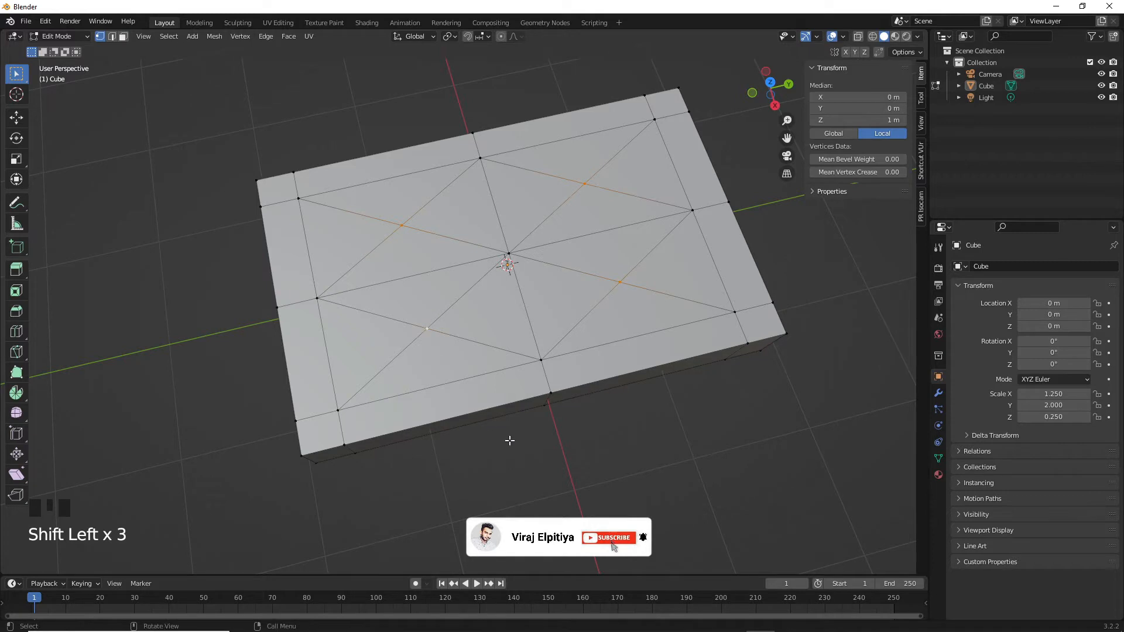
pyautogui.hotkey('ctrl', 'b')
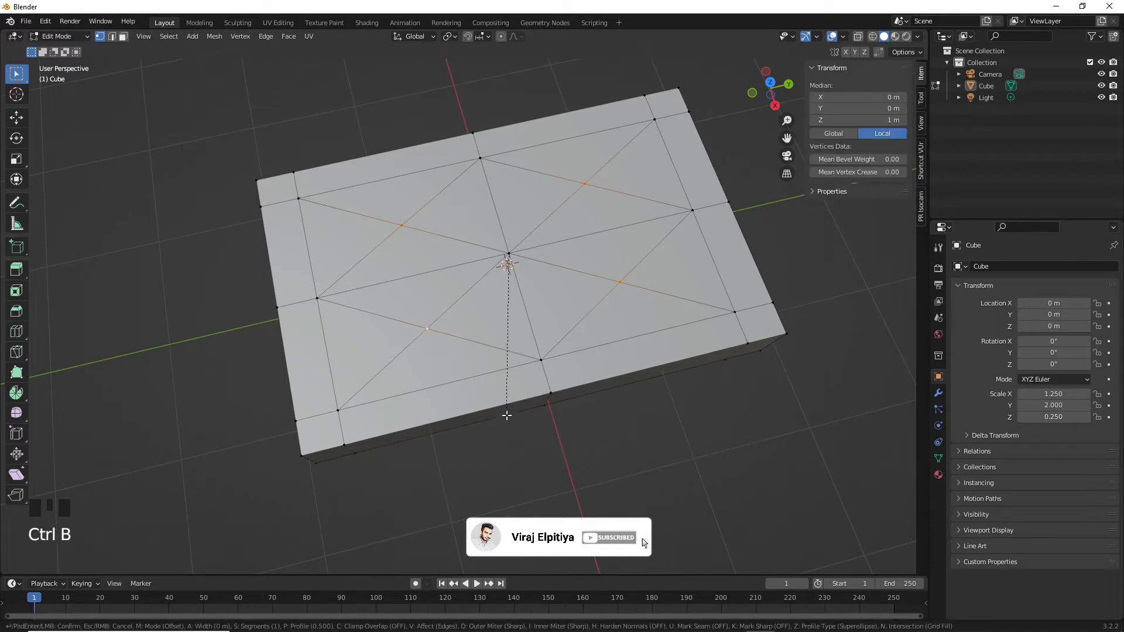
pyautogui.press('v')
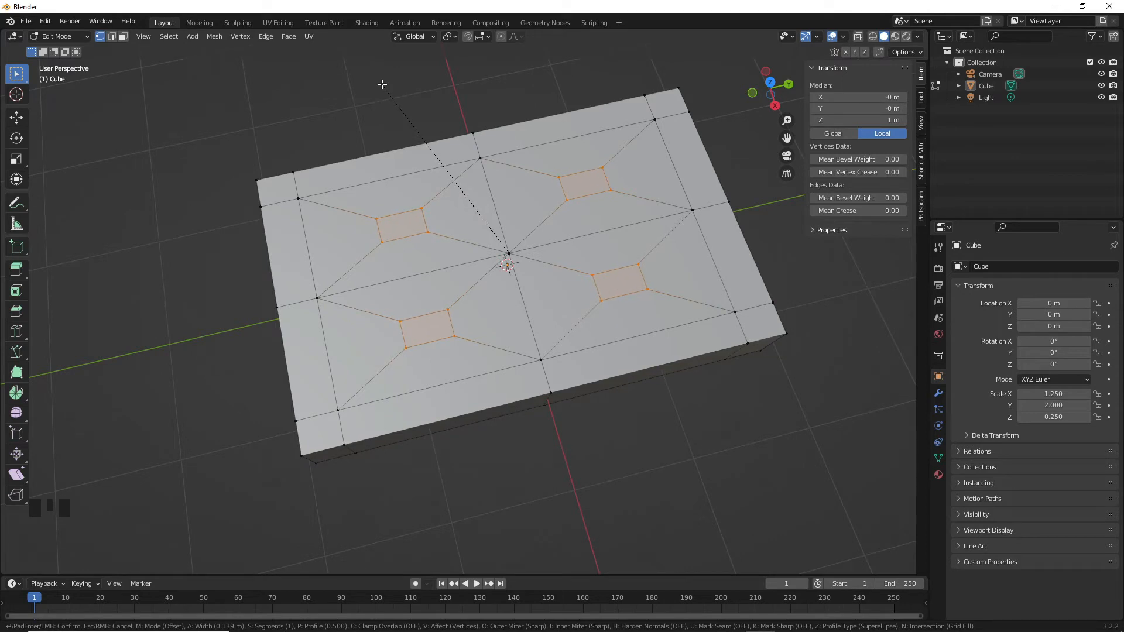
pyautogui.click(382, 85)
pyautogui.click(449, 37)
pyautogui.click(460, 86)
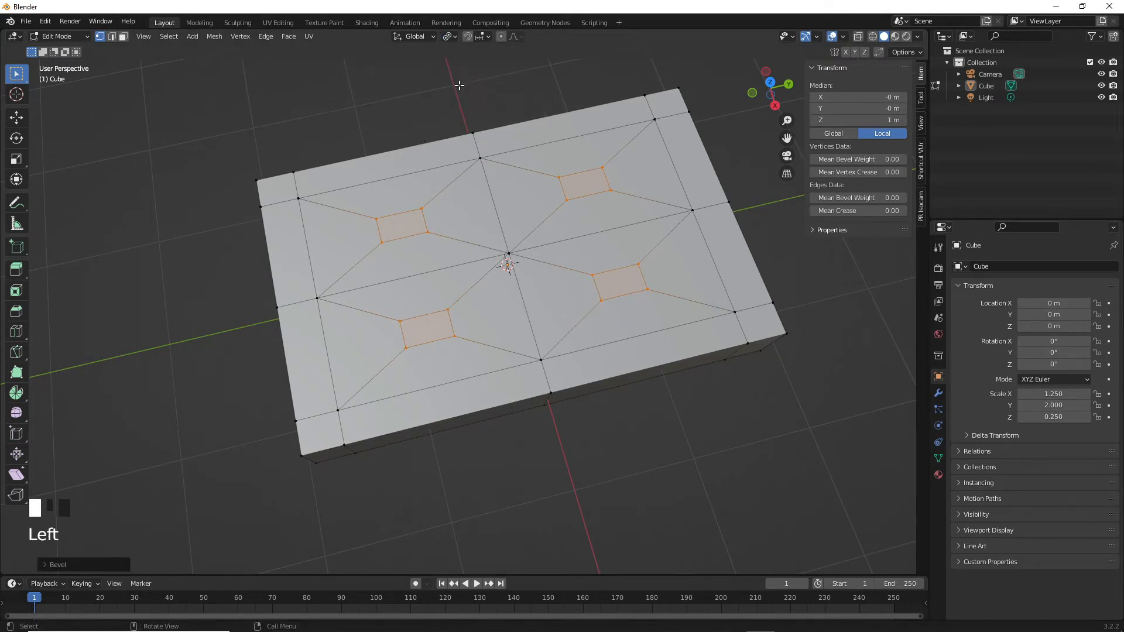
pyautogui.click(449, 36)
pyautogui.click(459, 88)
pyautogui.press('s')
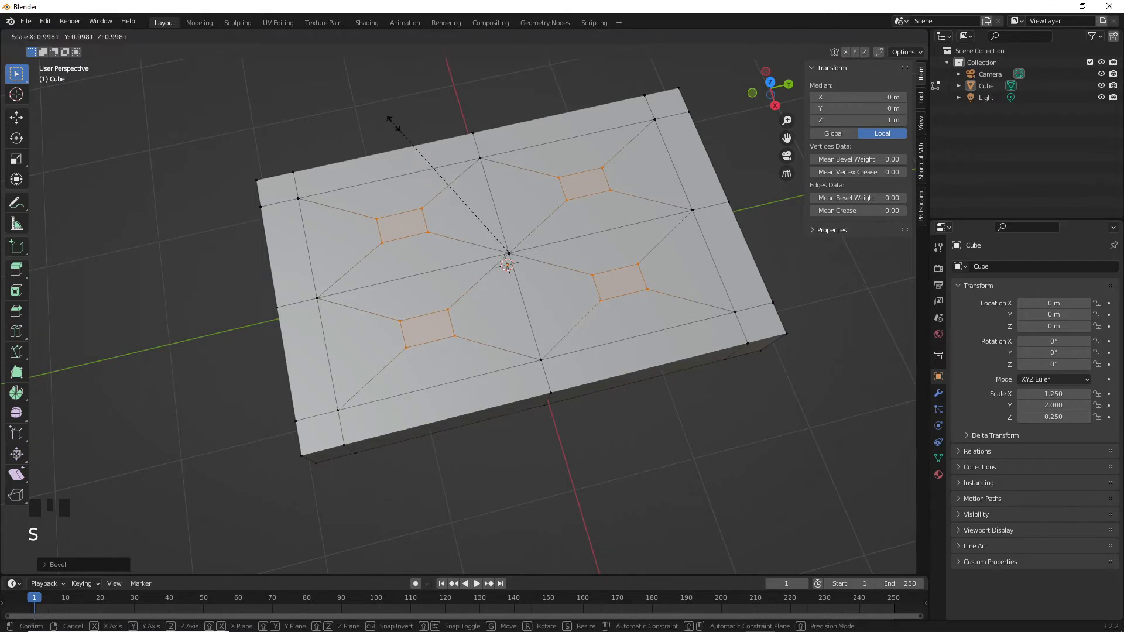
pyautogui.press('y')
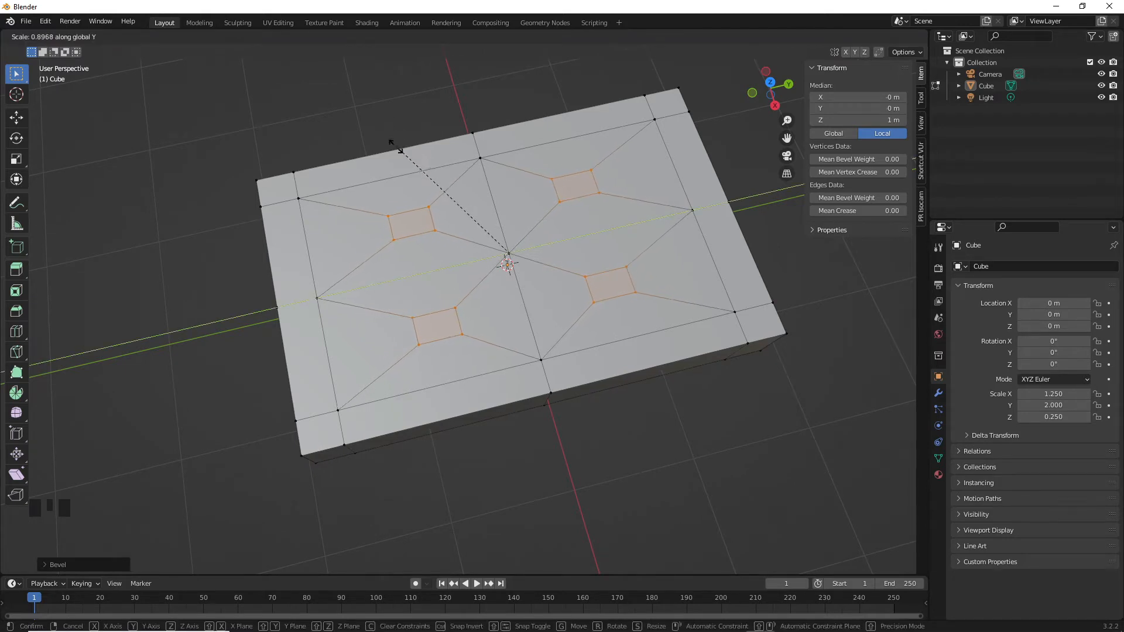
pyautogui.press('x')
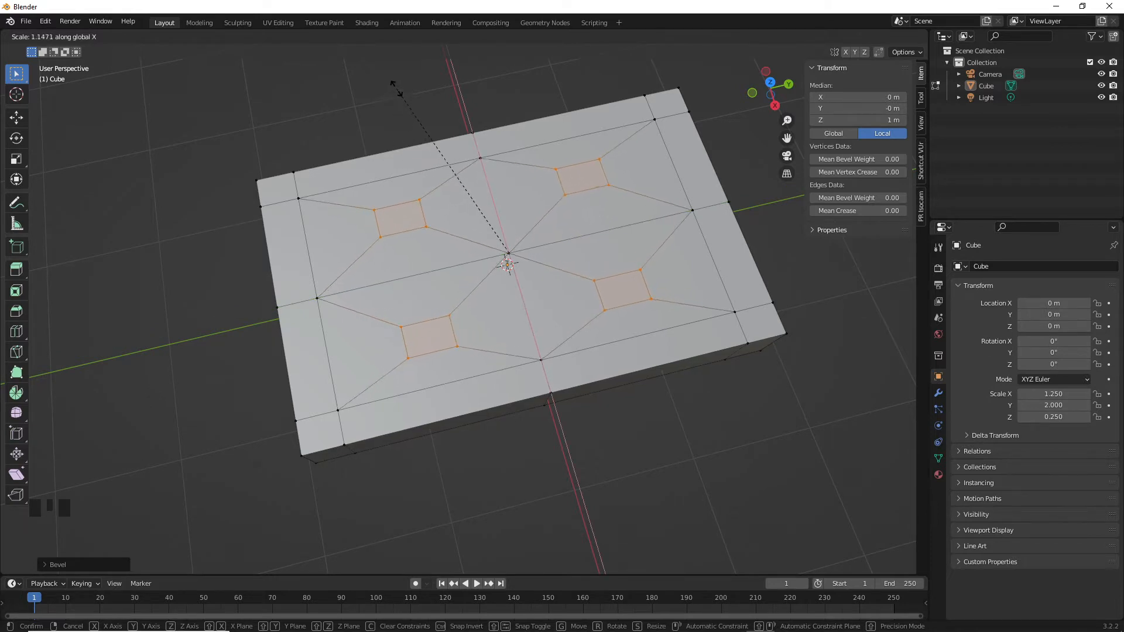
pyautogui.click(481, 94)
pyautogui.click(458, 37)
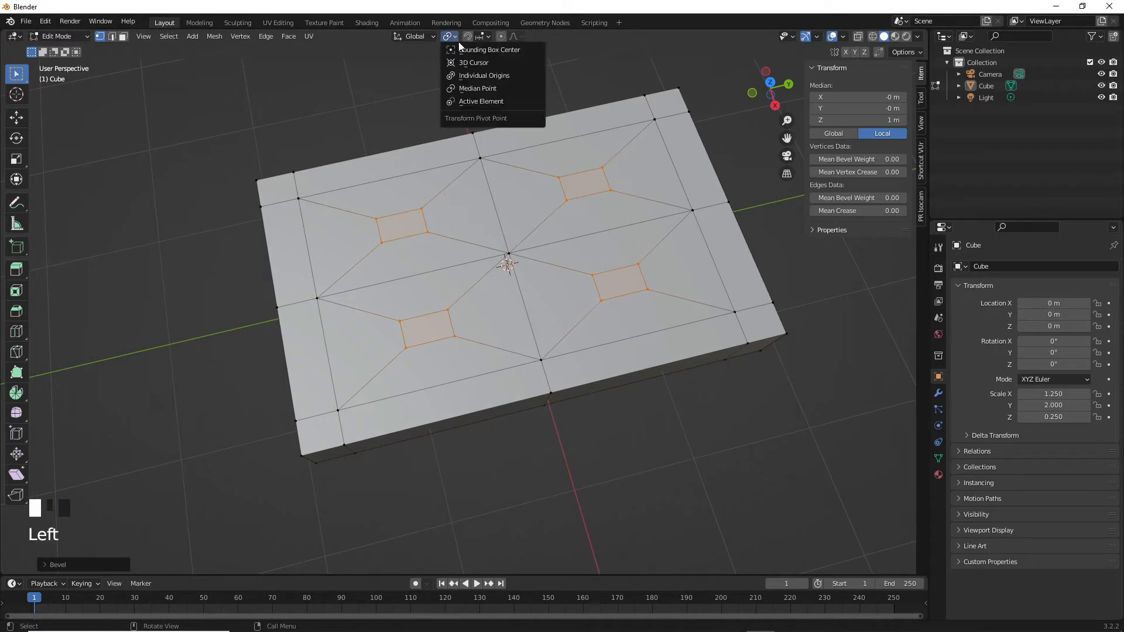
pyautogui.press('s')
pyautogui.rightClick(392, 133)
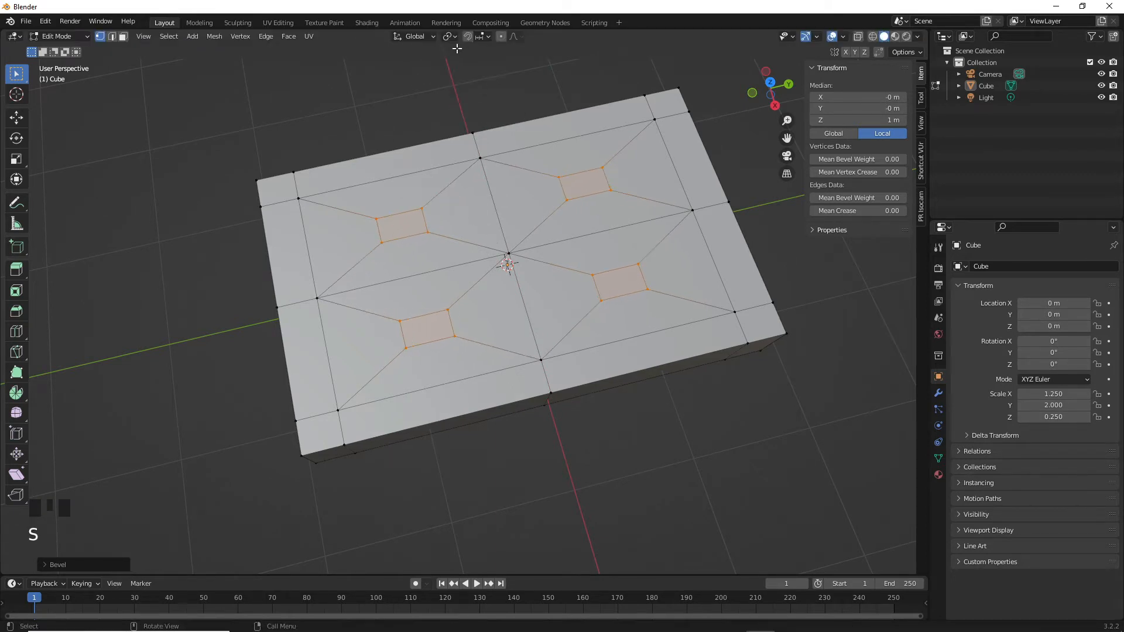
# Step: Set the transform pivot to Individual Origins and stretch the four small bevelled faces along X
pyautogui.click(458, 37)
pyautogui.click(463, 77)
pyautogui.press('s')
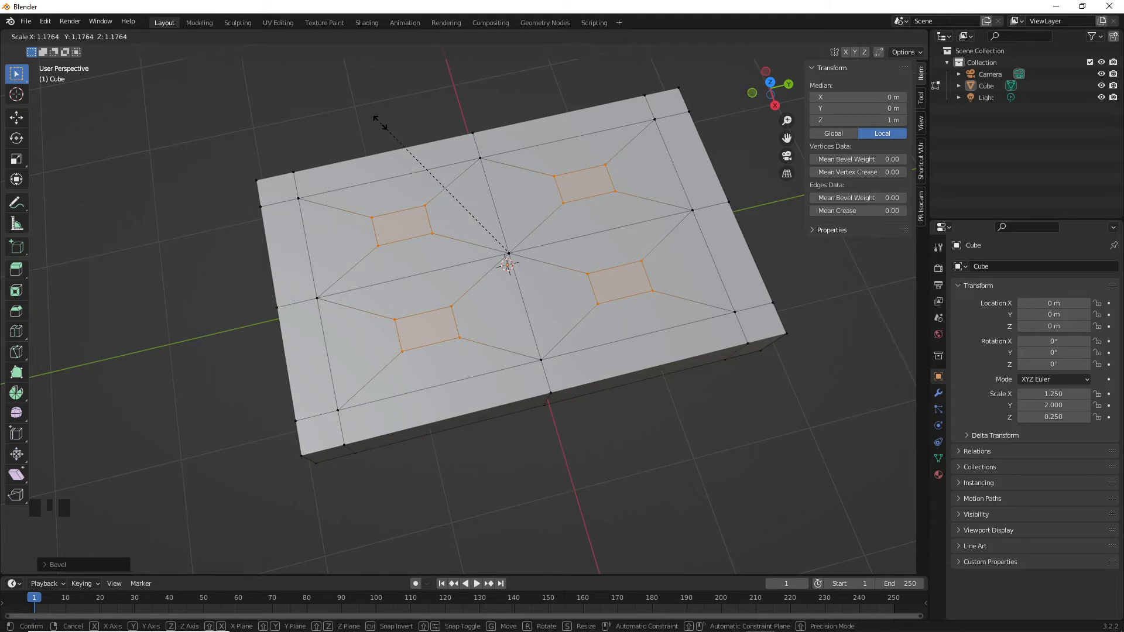
pyautogui.press('x')
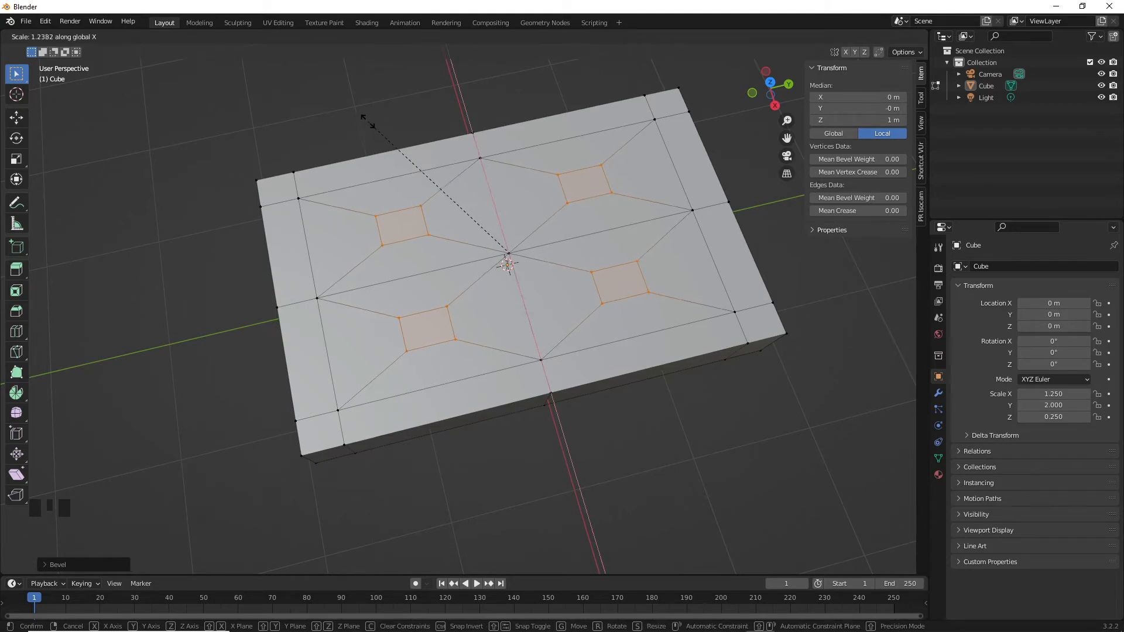
pyautogui.click(321, 121)
# Step: Scale the four small bevelled faces uniformly to about 0.57 around their own origins, keeping them selected
pyautogui.press('s')
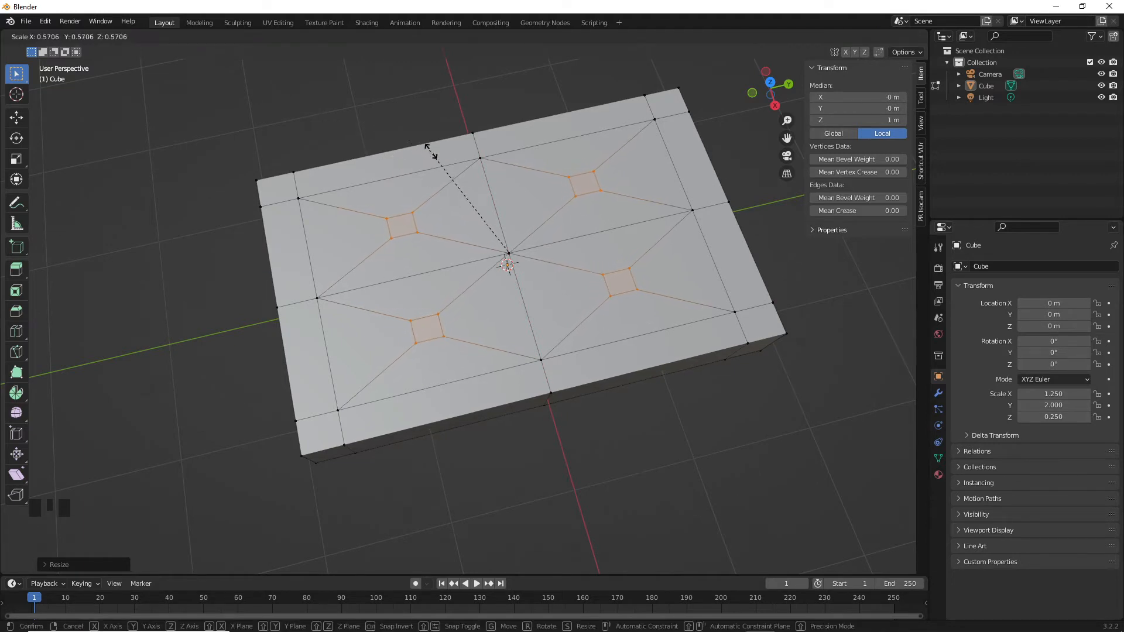
pyautogui.click(440, 158)
pyautogui.click(640, 374)
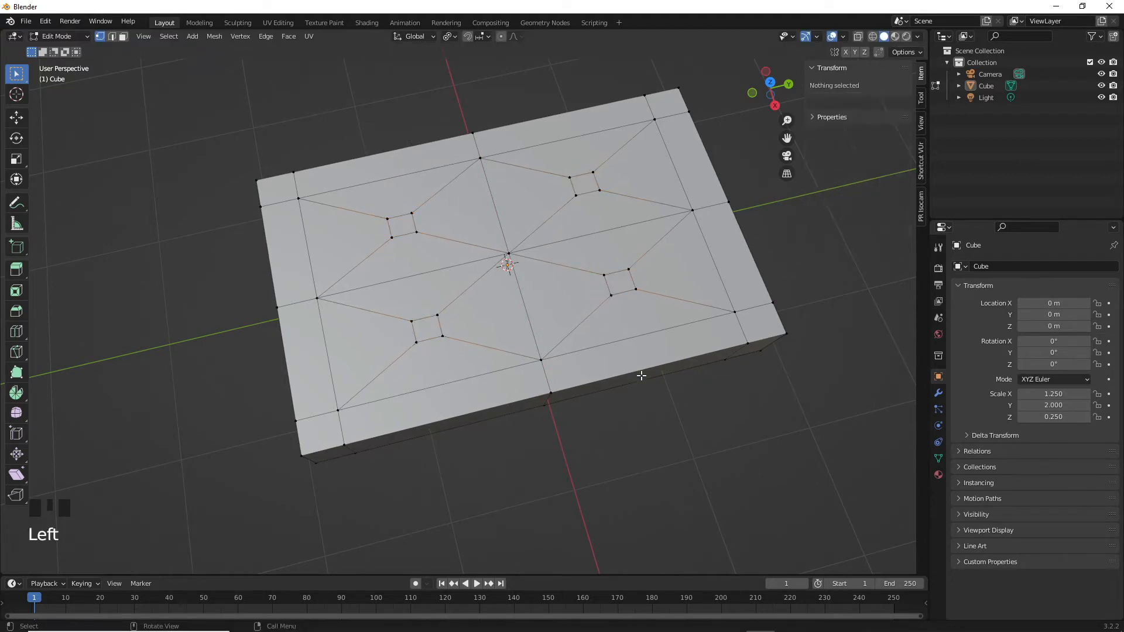
pyautogui.hotkey('ctrl', 'z')
# Step: Lower the four small faces about 0.13 m along Z to sink them into the slab's top
pyautogui.moveTo(587, 419); pyautogui.dragTo(593, 394, button='middle')
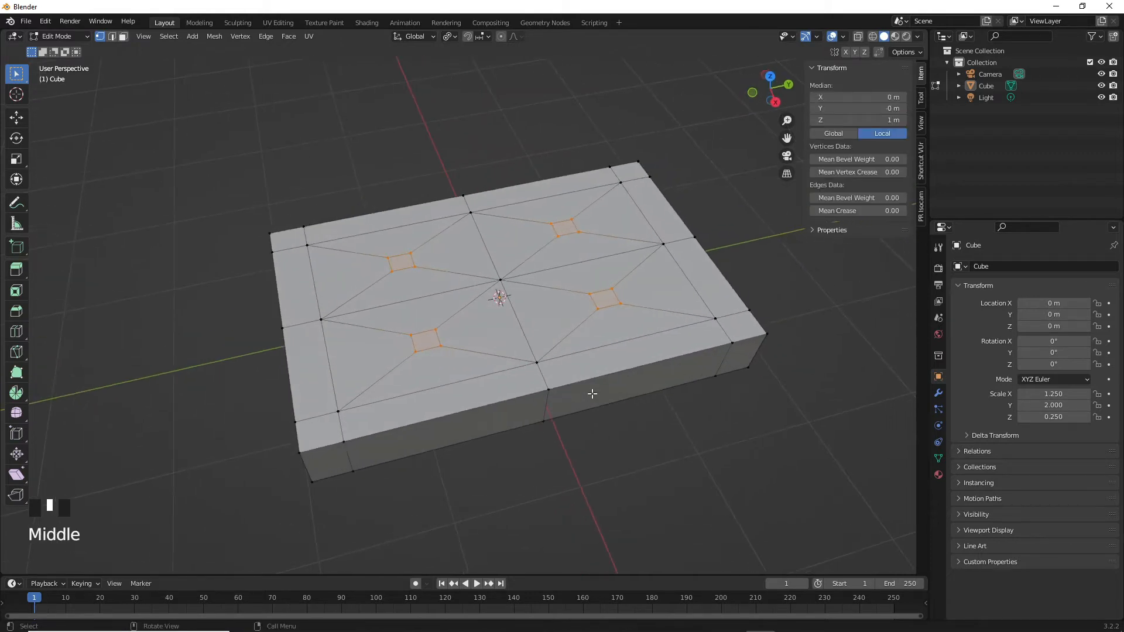
pyautogui.press('g')
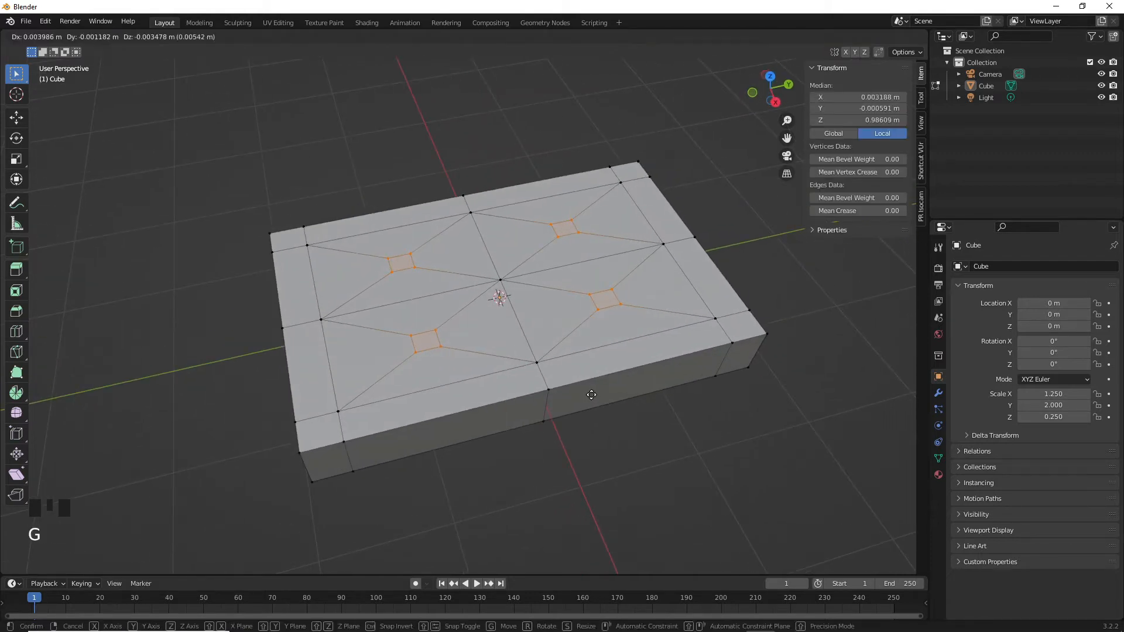
pyautogui.press('z')
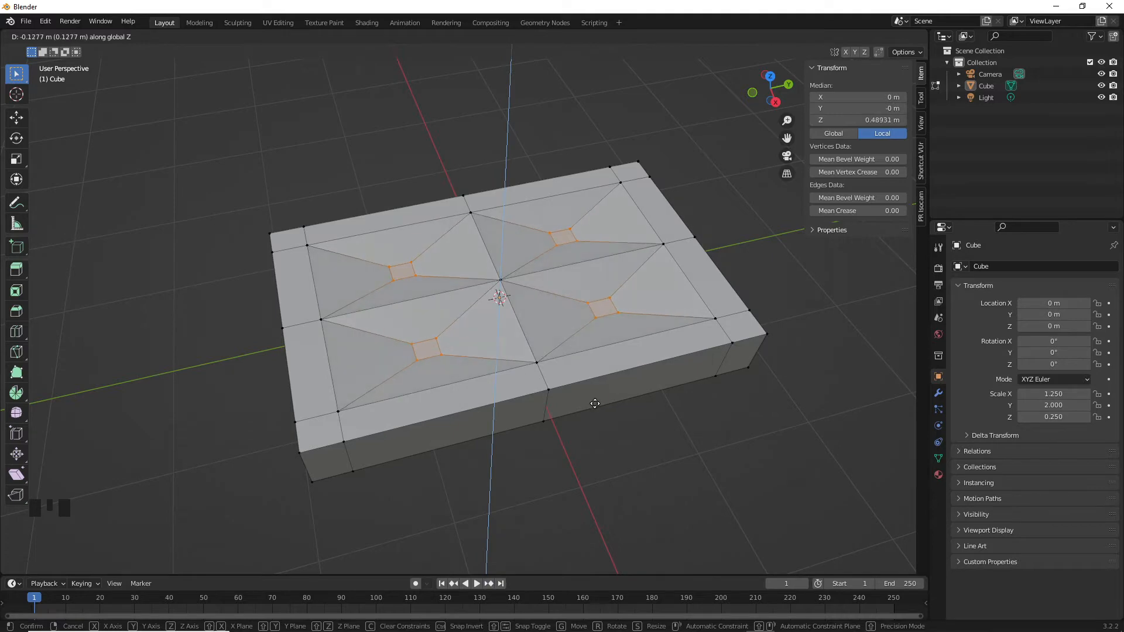
pyautogui.click(595, 403)
# Step: Lower the four sunken faces a further 0.15 m or so along Z to deepen the hollows
pyautogui.moveTo(595, 403); pyautogui.dragTo(576, 420, button='middle')
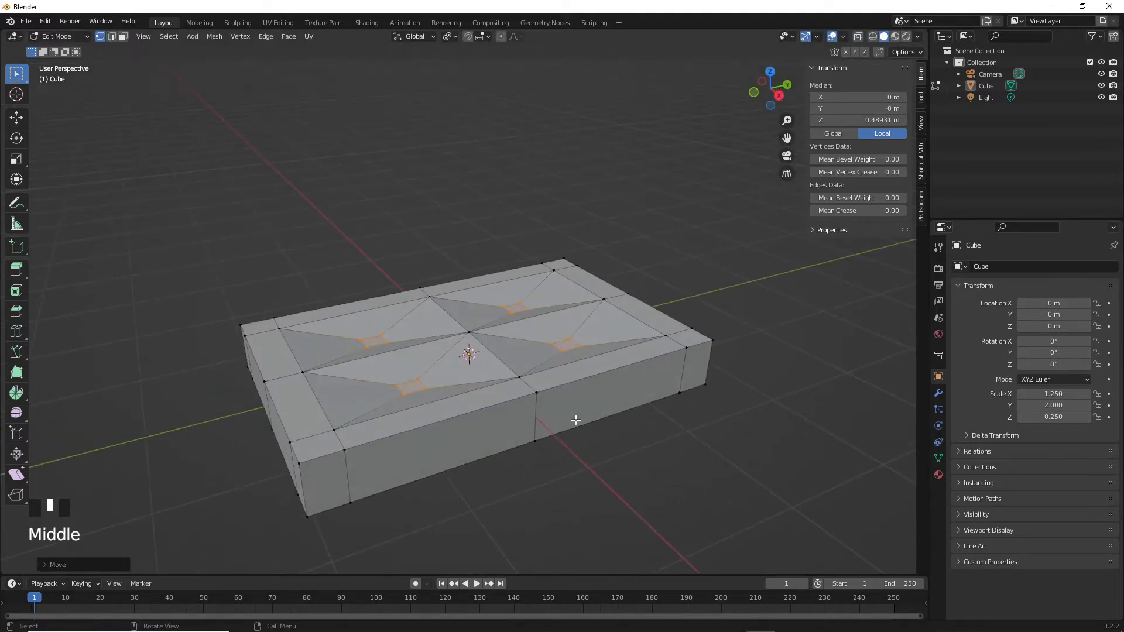
pyautogui.press('g')
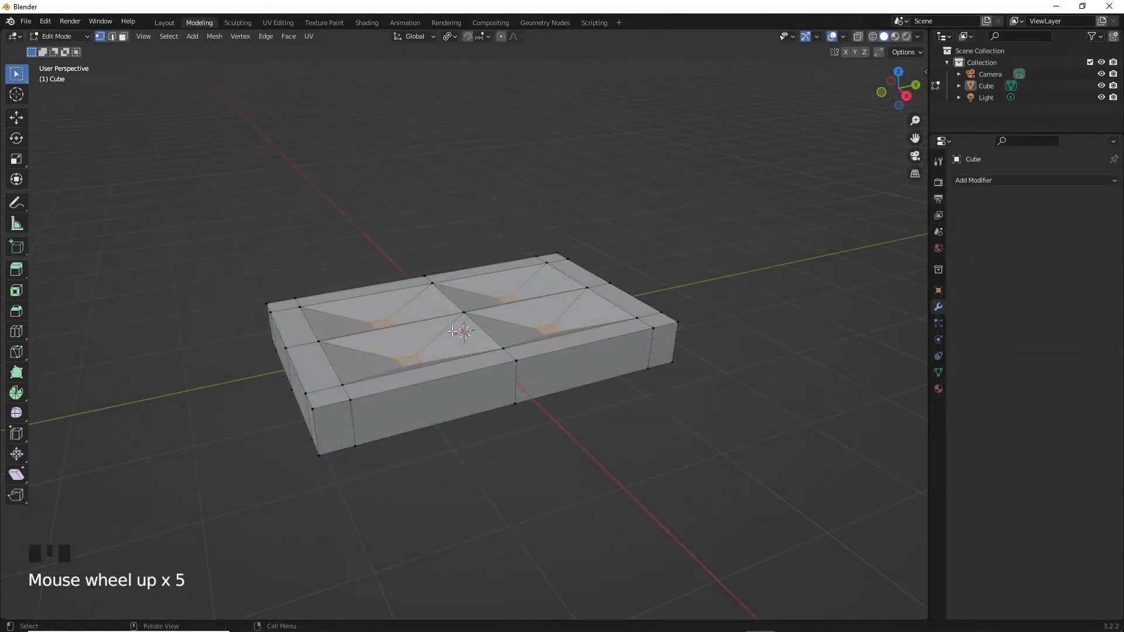
pyautogui.press('g')
pyautogui.press('z')
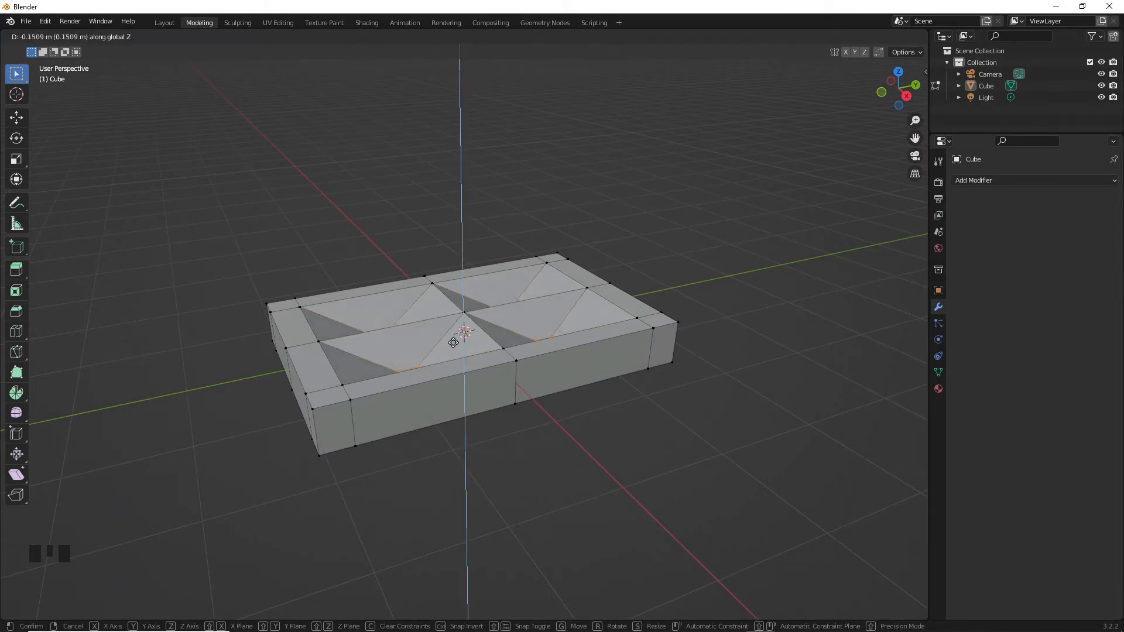
pyautogui.click(453, 343)
# Step: Shrink the four sunken faces uniformly to about 0.64 around their individual origins
pyautogui.moveTo(433, 441); pyautogui.dragTo(443, 468, button='middle')
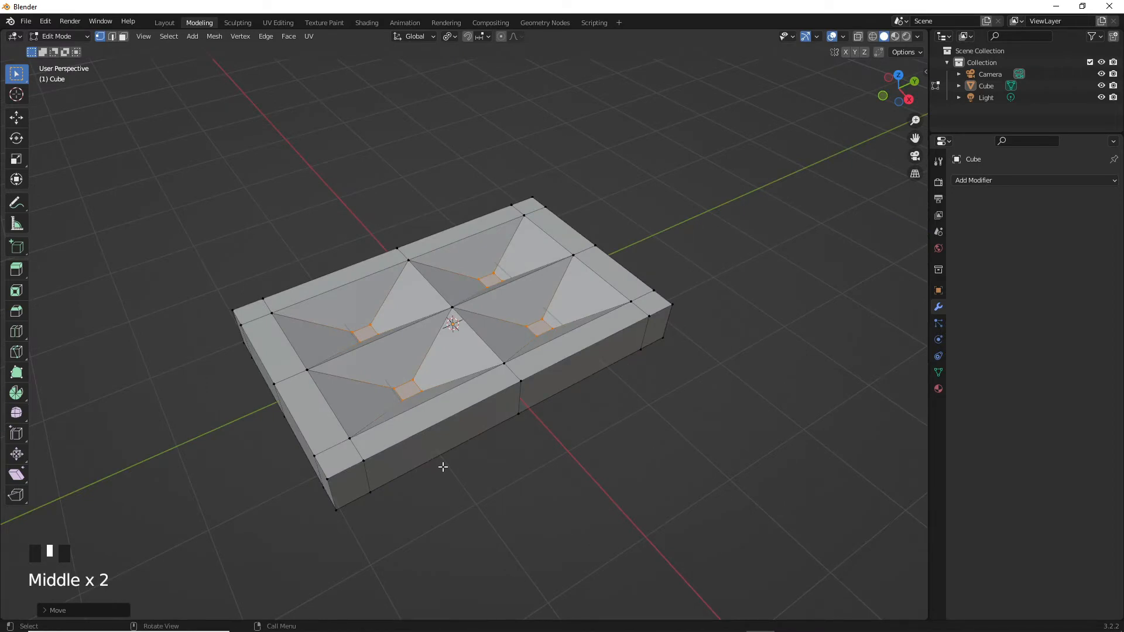
pyautogui.moveTo(418, 389); pyautogui.dragTo(409, 413, button='middle')
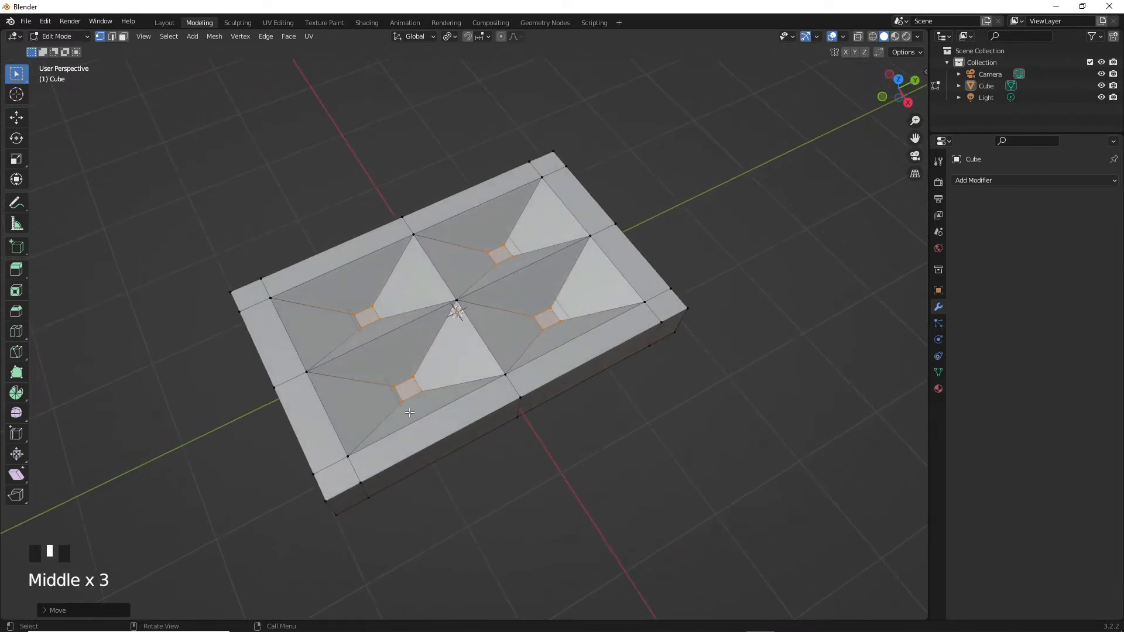
pyautogui.press('s')
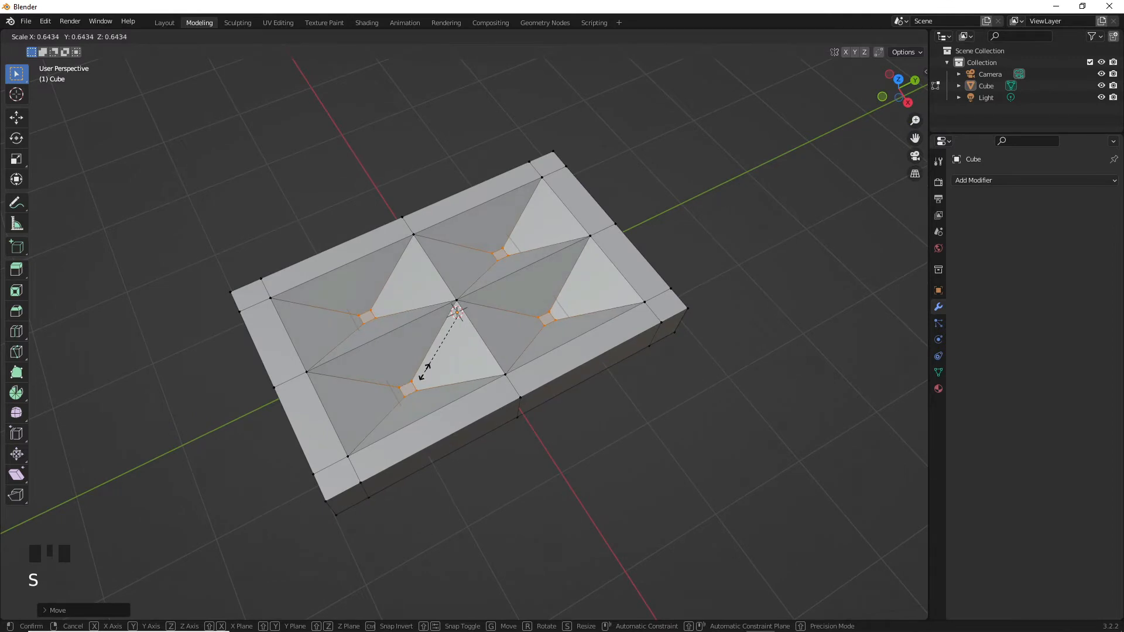
pyautogui.click(421, 380)
# Step: In Object Mode and right orthographic view, raise the slab along Z until its base rests on the ground line
pyautogui.moveTo(422, 381); pyautogui.dragTo(450, 465, button='middle')
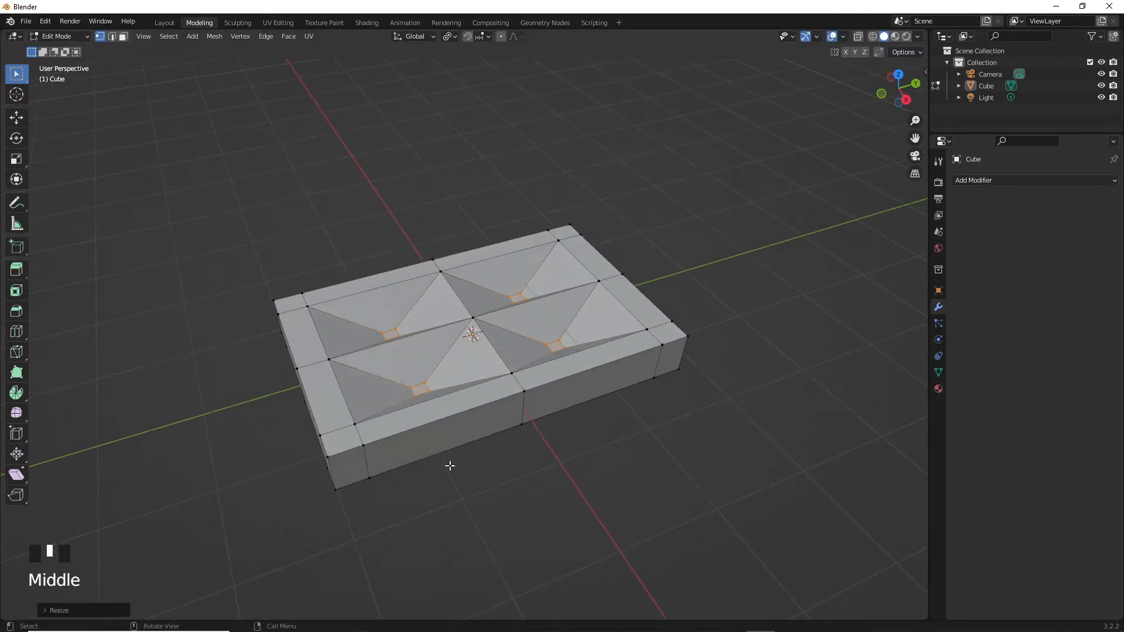
pyautogui.press('`')
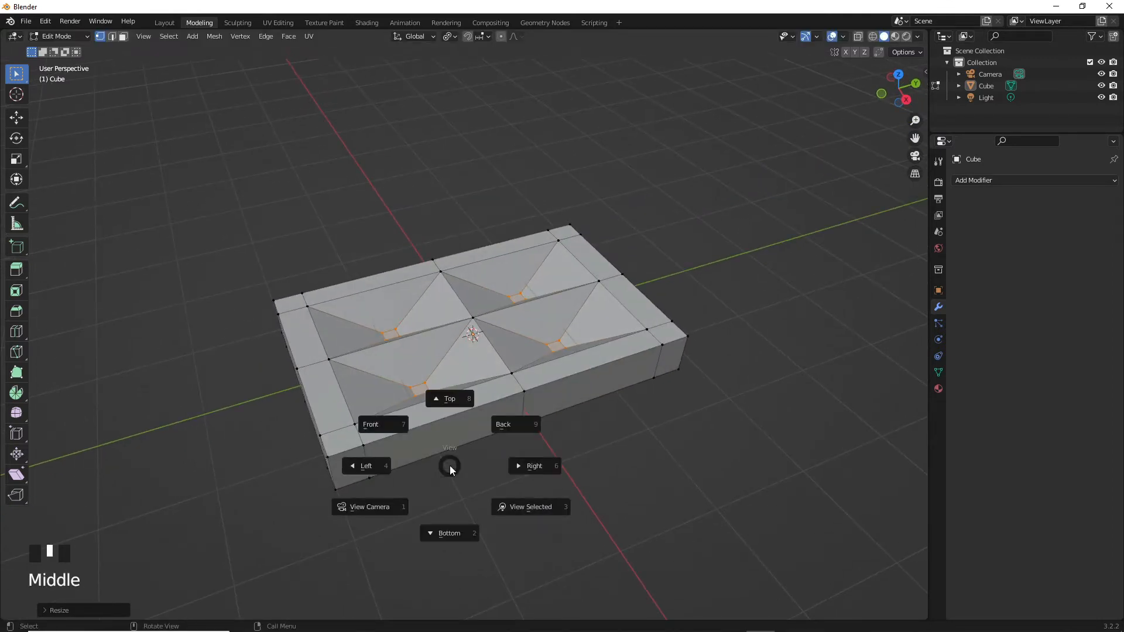
pyautogui.press('`')
pyautogui.moveTo(629, 492); pyautogui.dragTo(569, 472, button='middle')
pyautogui.press('`')
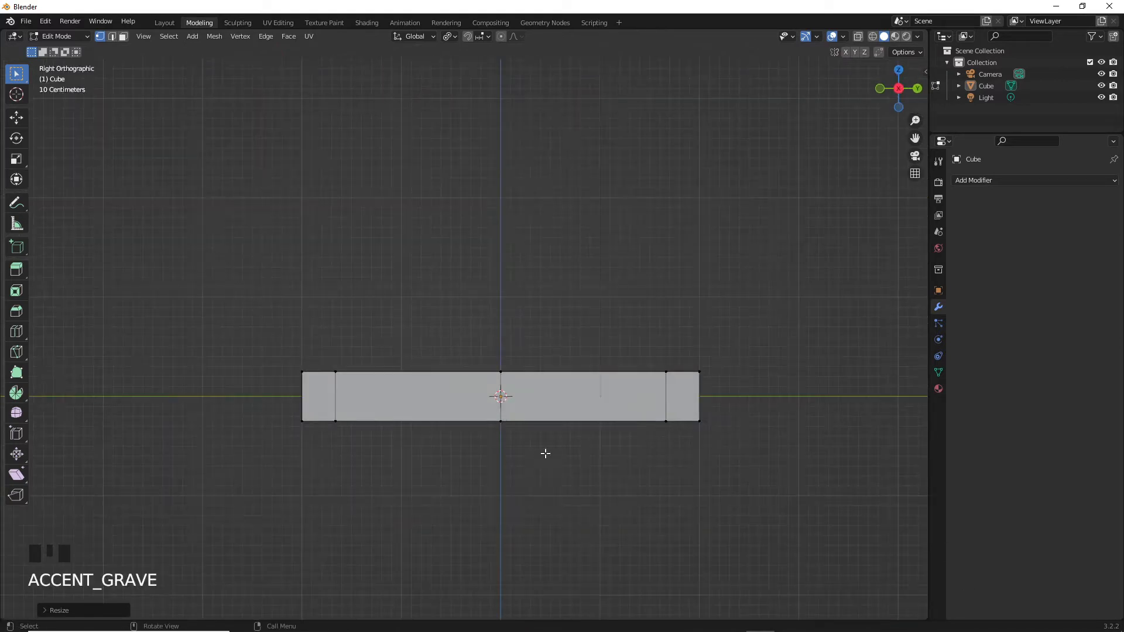
pyautogui.scroll(2, 545, 453)
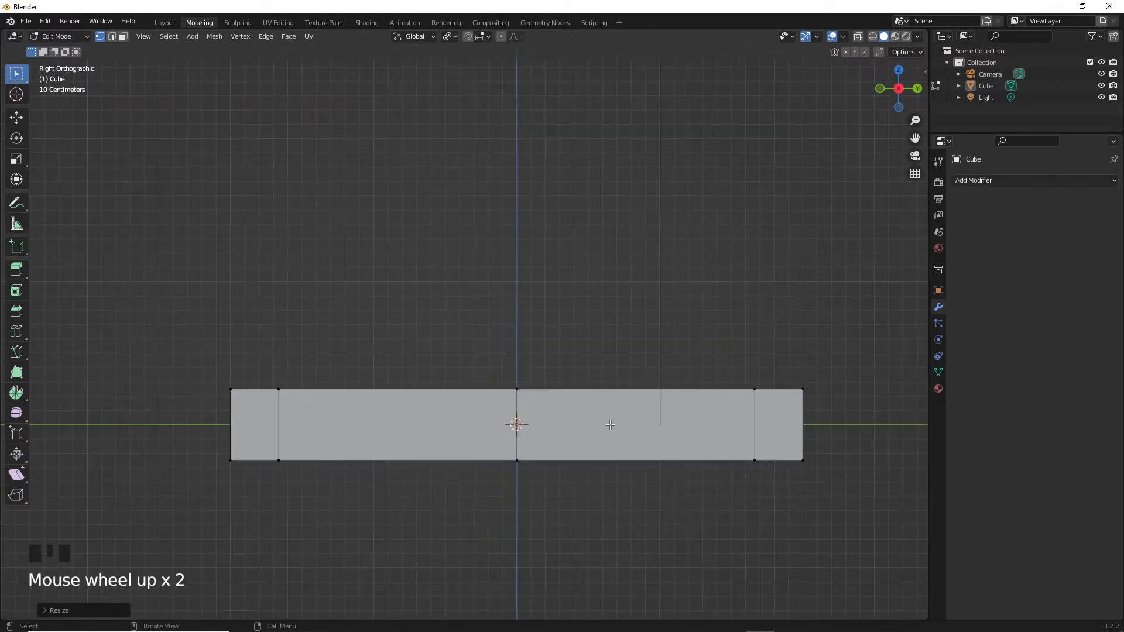
pyautogui.press('Tab')
pyautogui.click(380, 410)
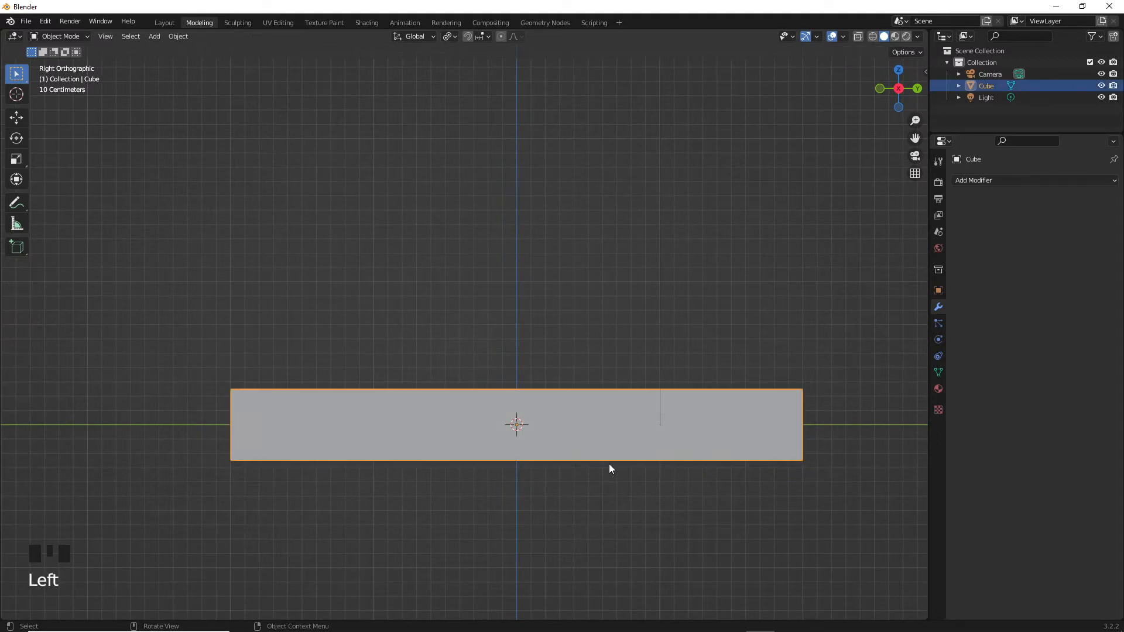
pyautogui.press('g')
pyautogui.press('z')
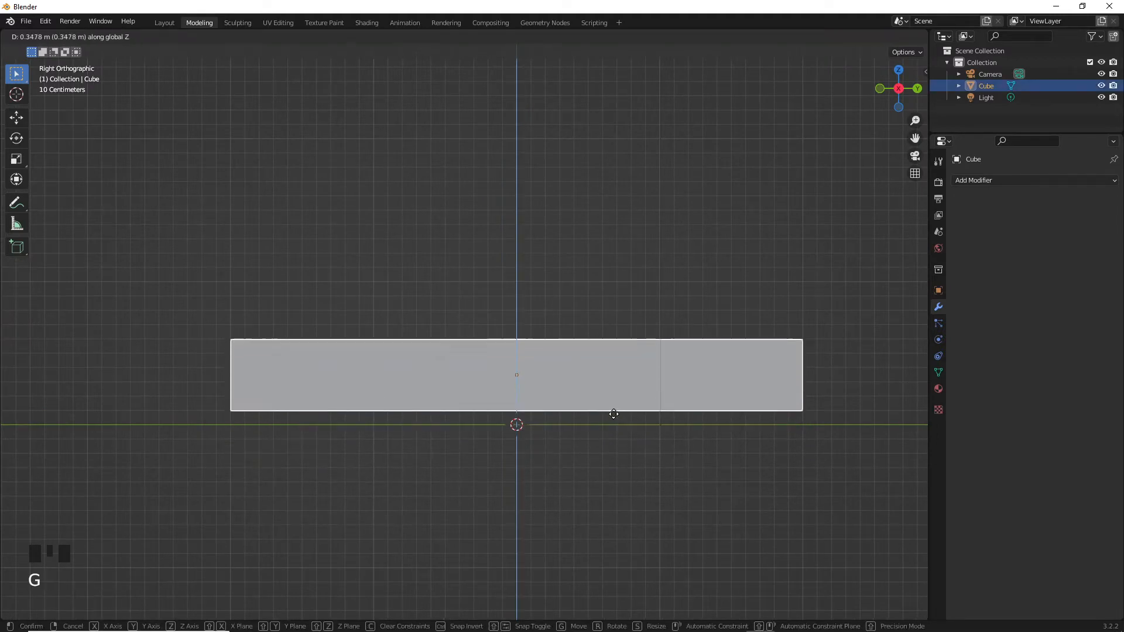
pyautogui.click(613, 425)
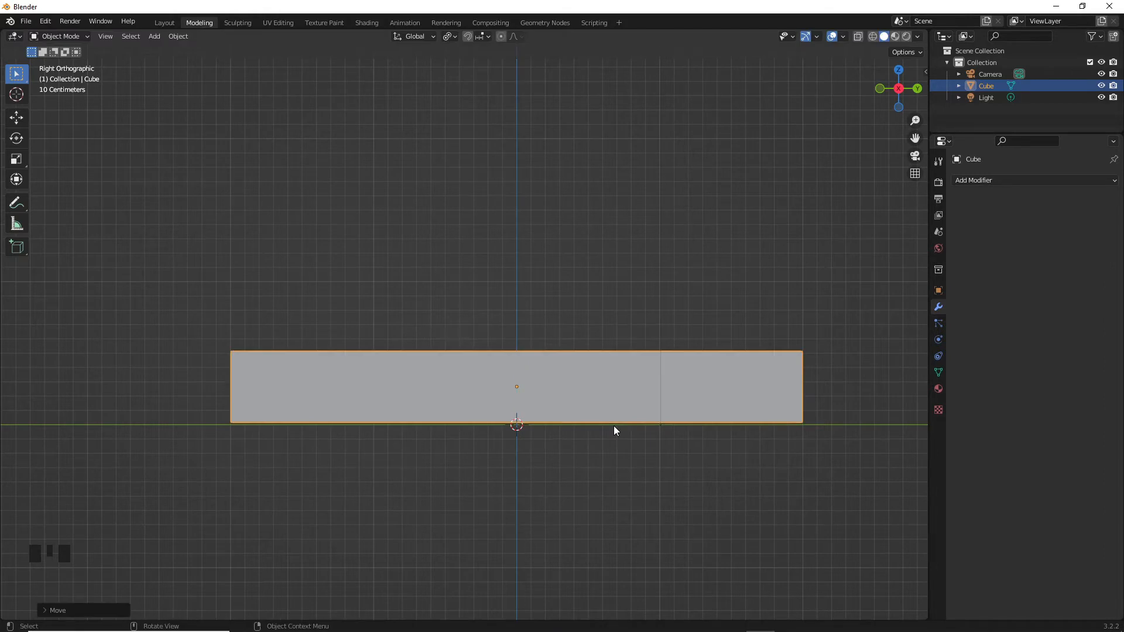
# Step: Move the slab freely upward by about 0.2 m so it sits above the ground plane
pyautogui.press('g')
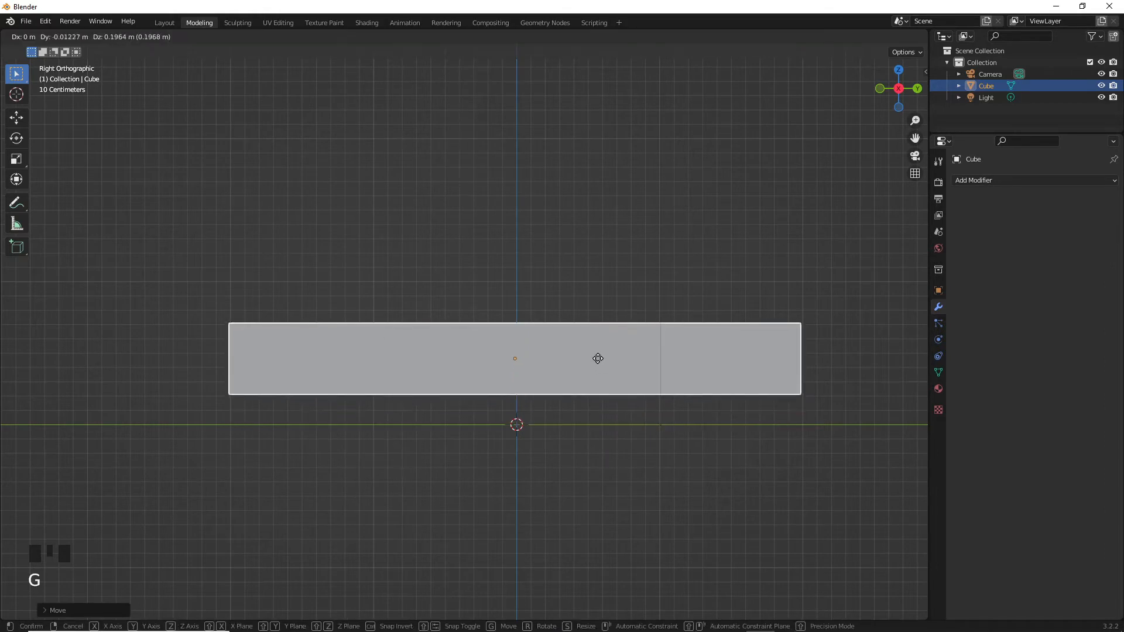
pyautogui.click(598, 358)
pyautogui.moveTo(580, 480); pyautogui.dragTo(605, 579, button='middle')
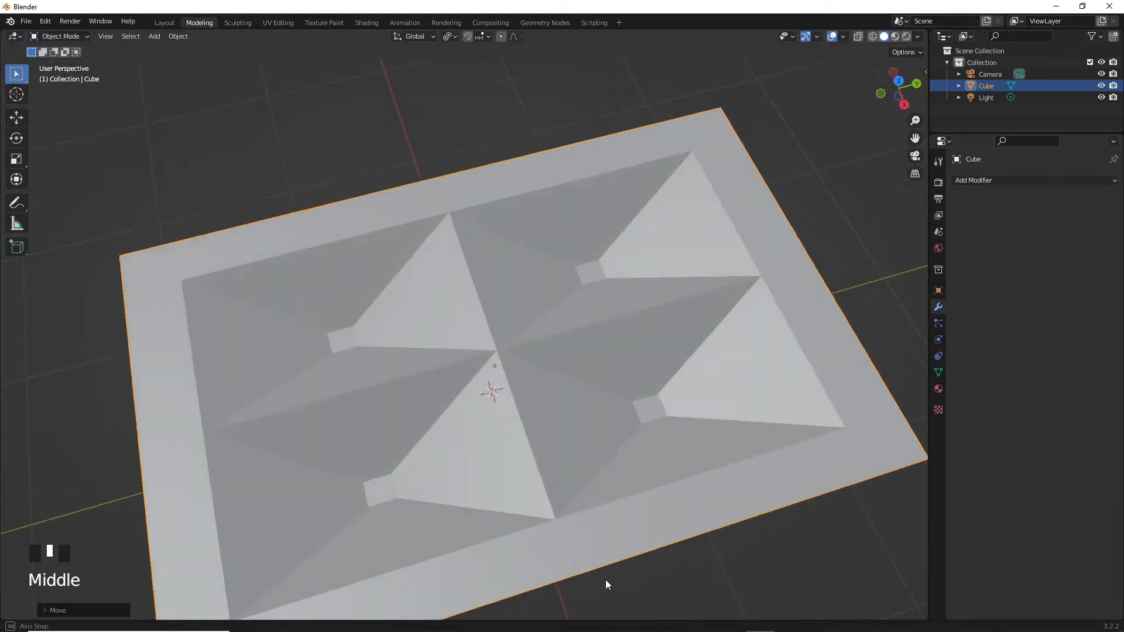
pyautogui.scroll(-3, 561, 535)
pyautogui.moveTo(561, 534); pyautogui.dragTo(483, 484, button='middle')
pyautogui.scroll(1, 476, 475)
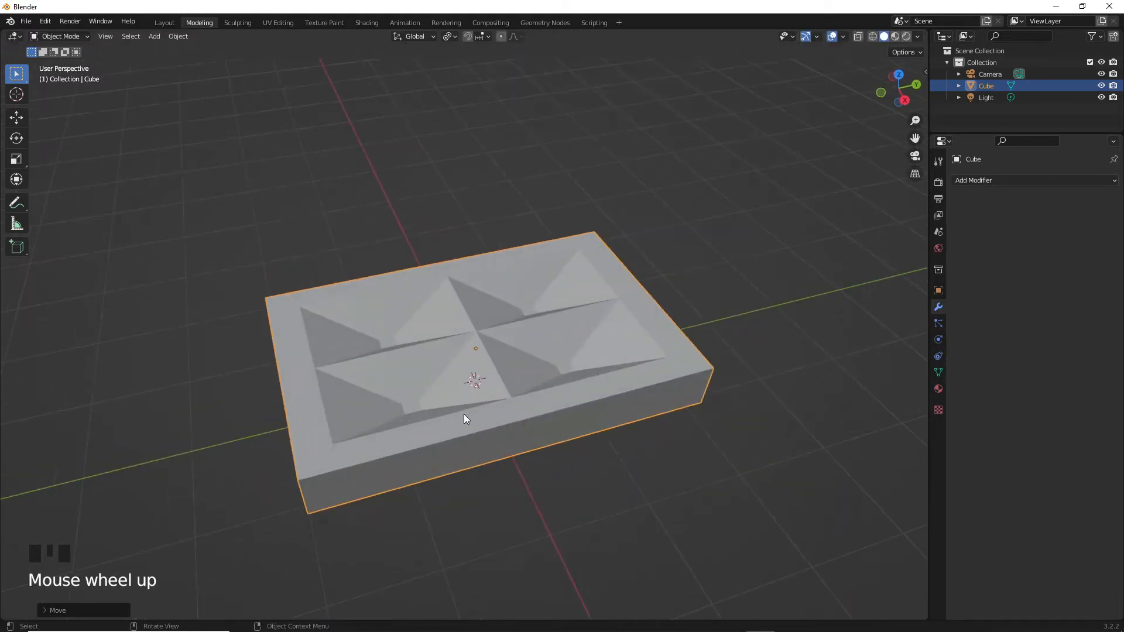
# Step: Add a Subdivision Surface modifier to the slab in Object Mode and shade the slab smooth
pyautogui.press('Tab')
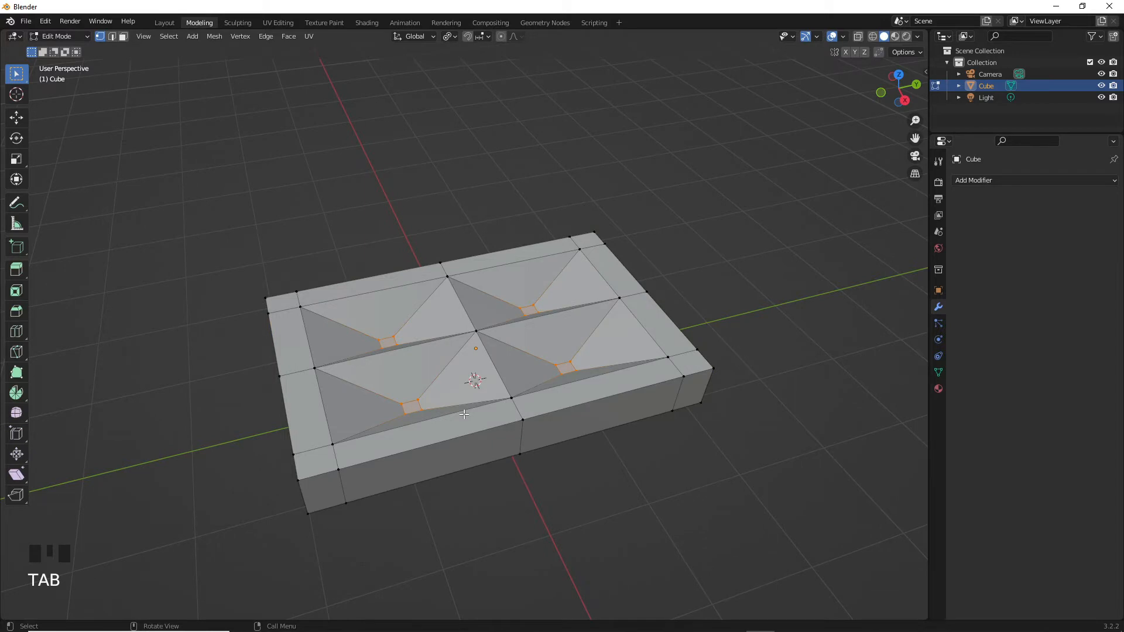
pyautogui.press('Tab')
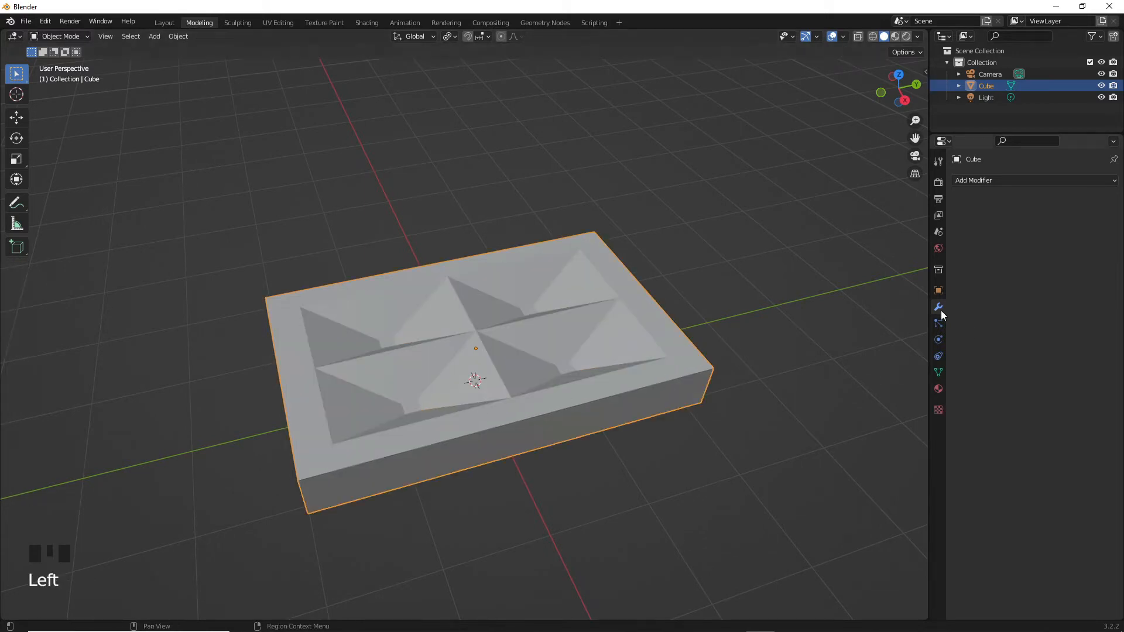
pyautogui.click(1012, 182)
pyautogui.click(892, 398)
pyautogui.moveTo(802, 394); pyautogui.dragTo(552, 363, button='middle')
pyautogui.rightClick(552, 364)
pyautogui.click(551, 363)
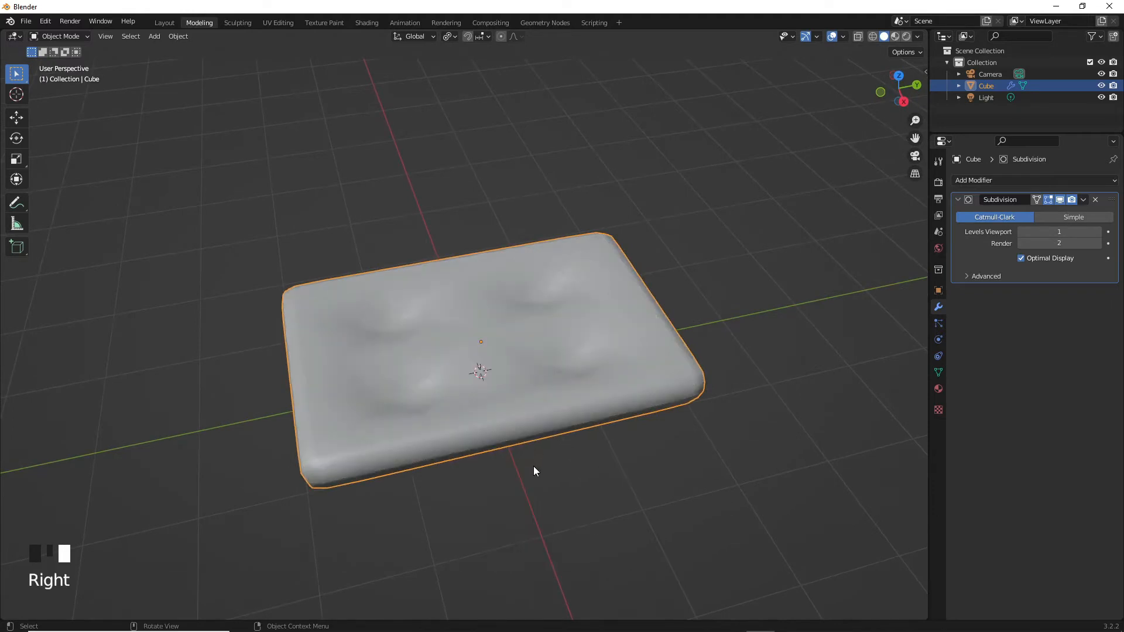
pyautogui.moveTo(535, 469); pyautogui.dragTo(489, 473, button='middle')
pyautogui.scroll(-2, 521, 463)
pyautogui.scroll(2, 521, 462)
pyautogui.scroll(1, 492, 495)
pyautogui.scroll(-3, 500, 517)
pyautogui.scroll(2, 501, 515)
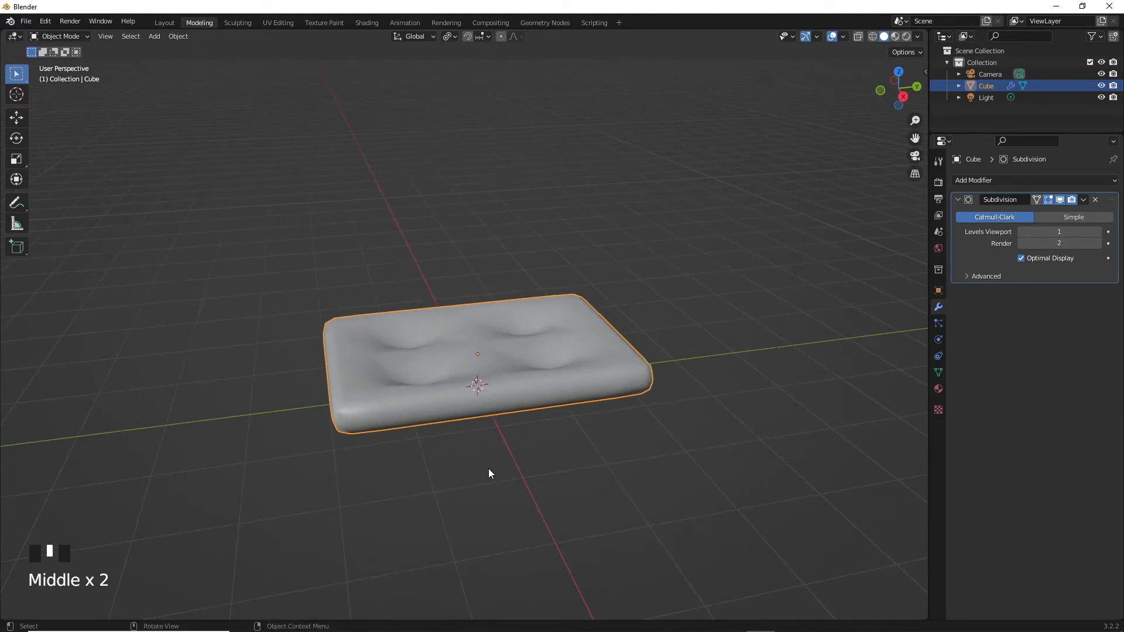
# Step: Deselect the slab and add a plane mesh at the 3D cursor
pyautogui.click(488, 468)
pyautogui.hotkey('shift', 'a')
pyautogui.moveTo(488, 466)
pyautogui.moveTo(497, 393)
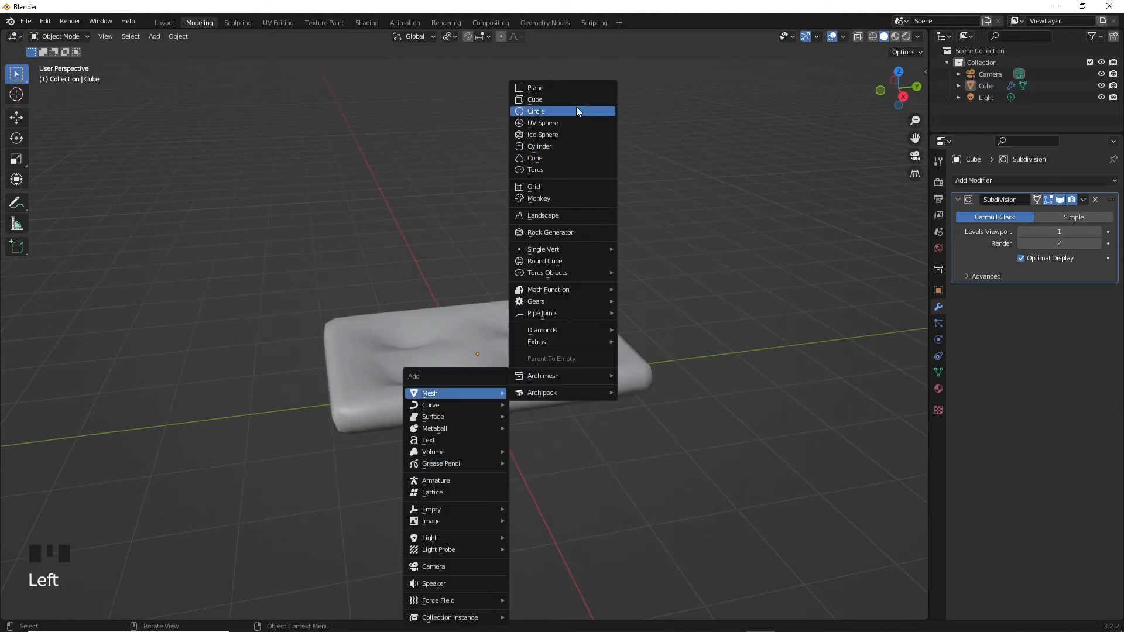
pyautogui.click(577, 88)
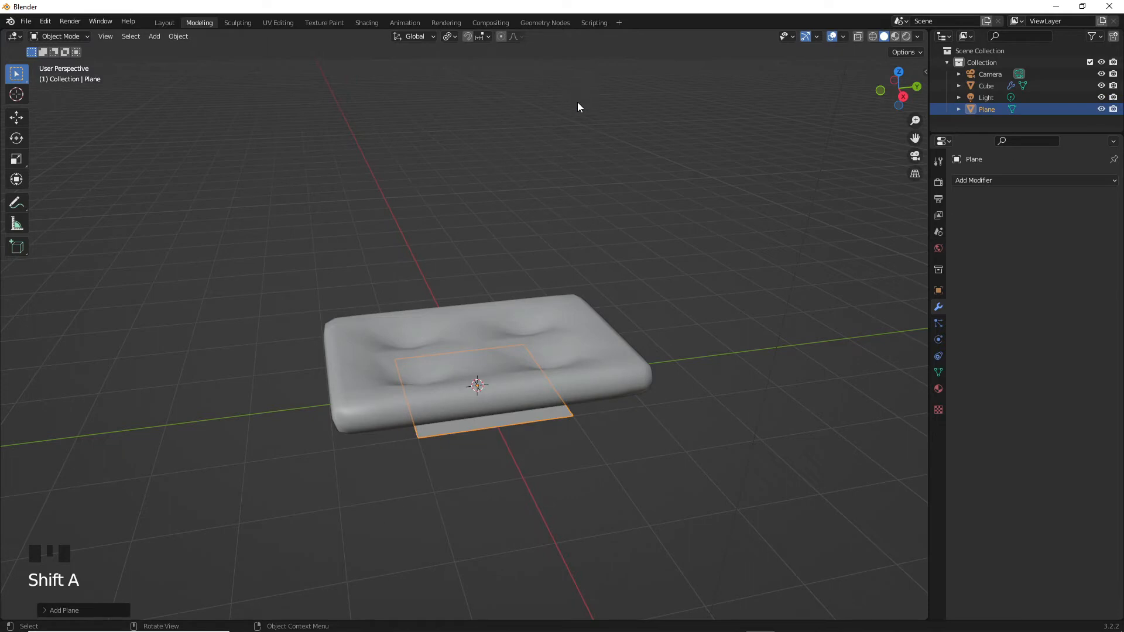
# Step: Scale the new plane up by a factor of 100 to form a large ground surface
pyautogui.write('s100')
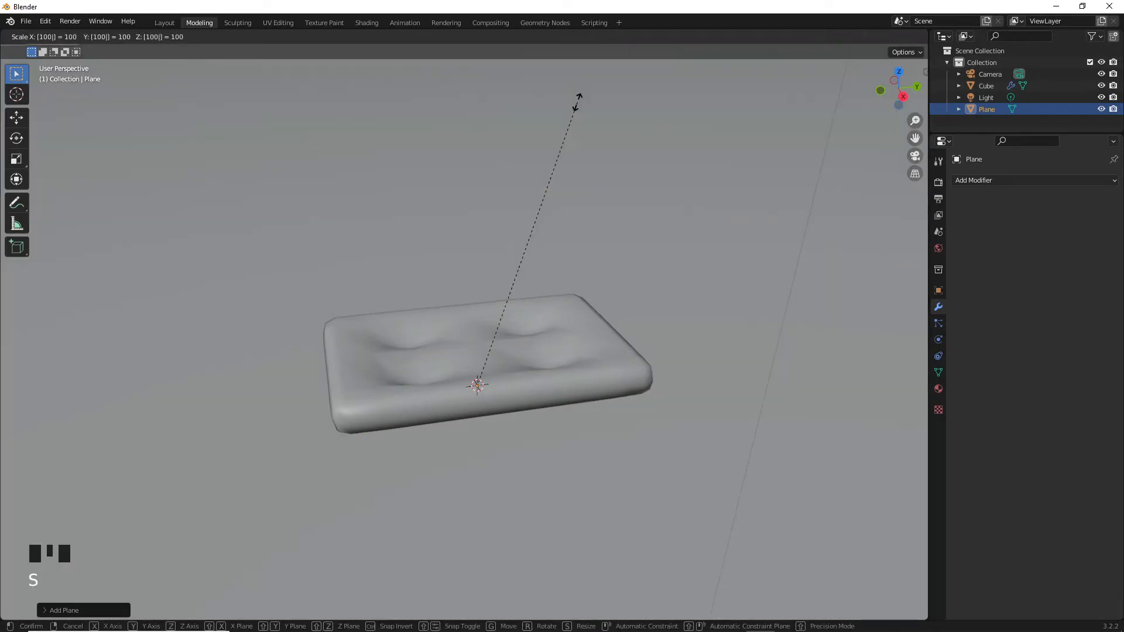
pyautogui.click(578, 101)
pyautogui.moveTo(571, 118); pyautogui.dragTo(464, 464, button='middle')
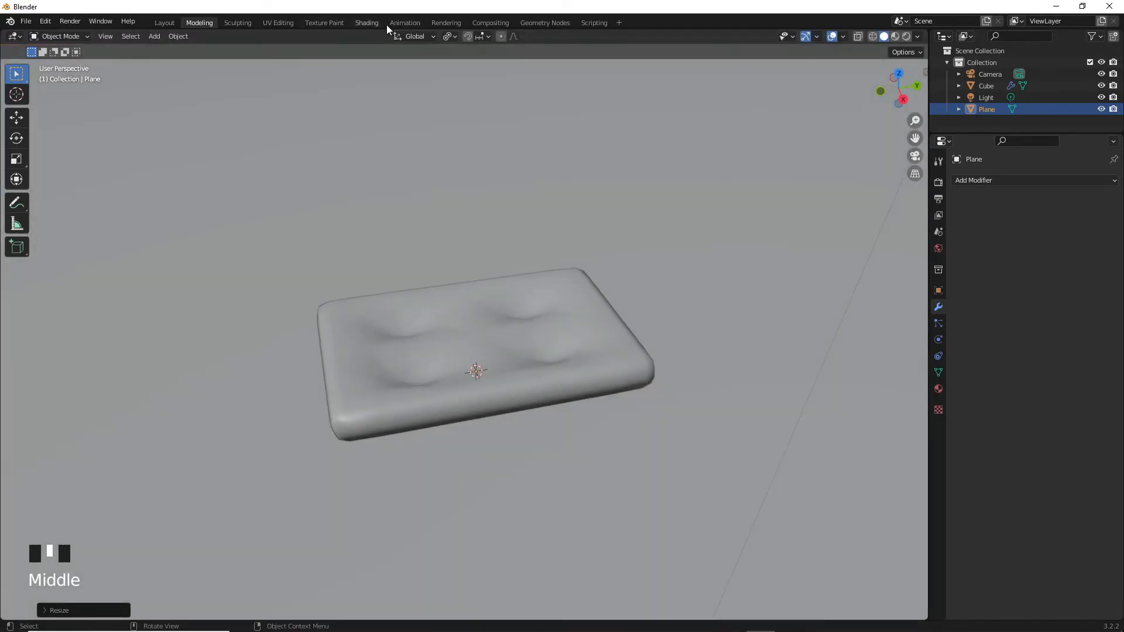
# Step: Switch to the Shading workspace and rename the cushion's material to Sofa
pyautogui.click(358, 24)
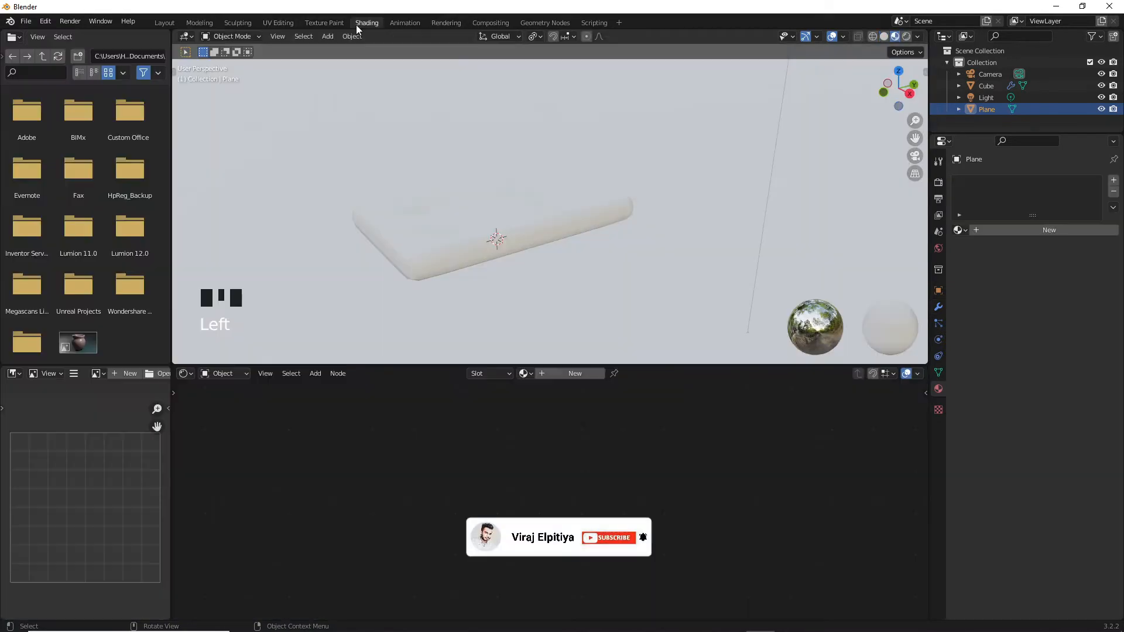
pyautogui.click(413, 225)
pyautogui.click(989, 230)
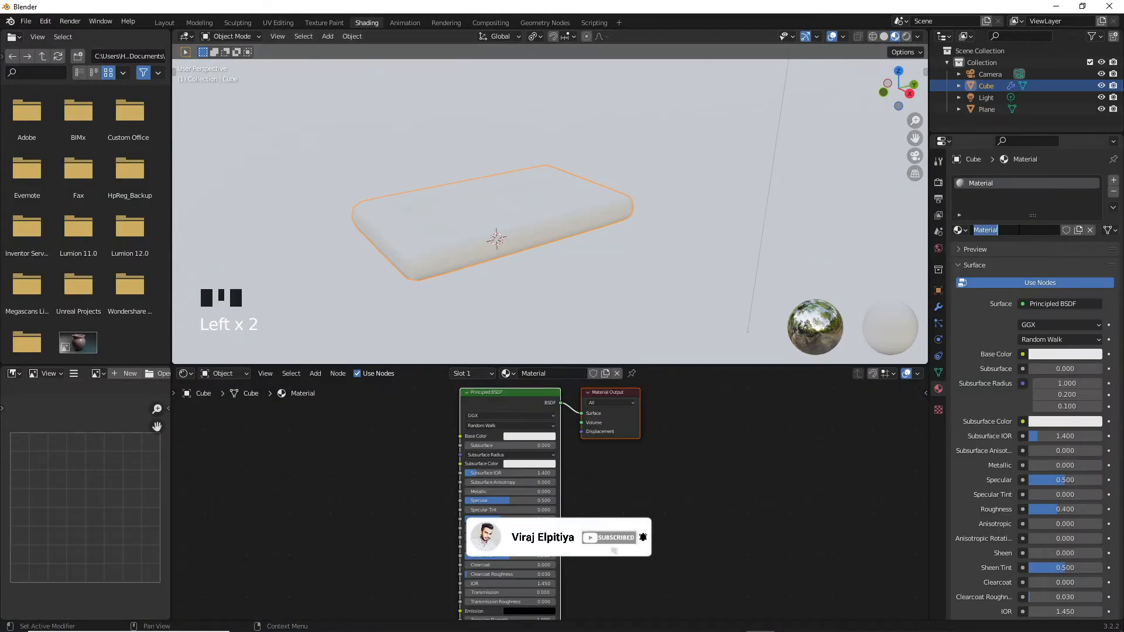
pyautogui.doubleClick(995, 186)
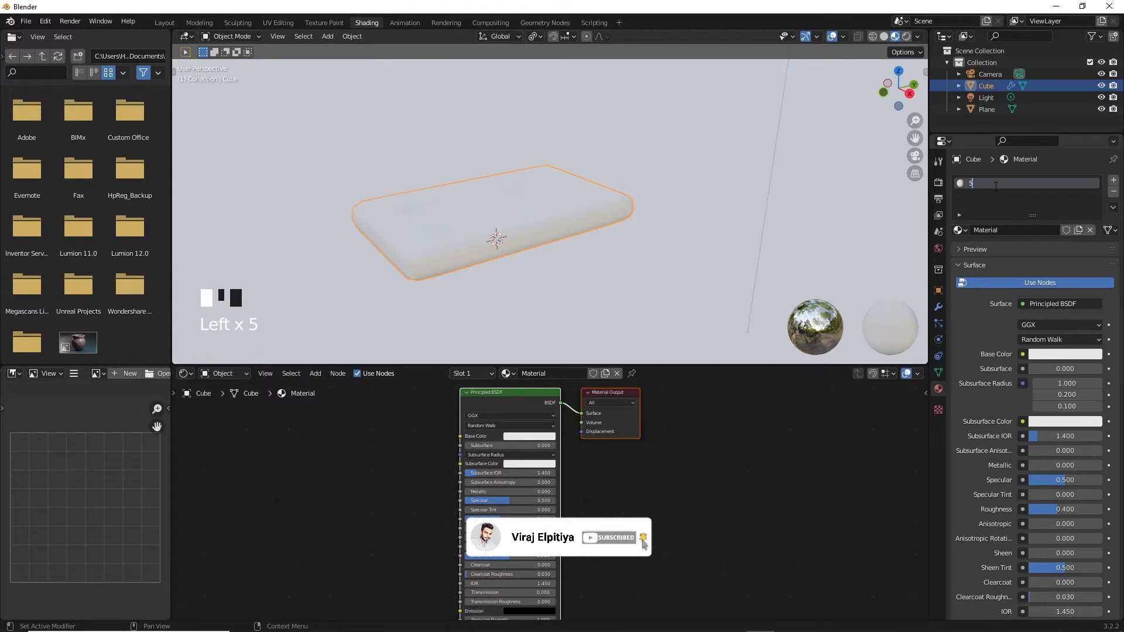
pyautogui.write('Sofa')
pyautogui.press('Return')
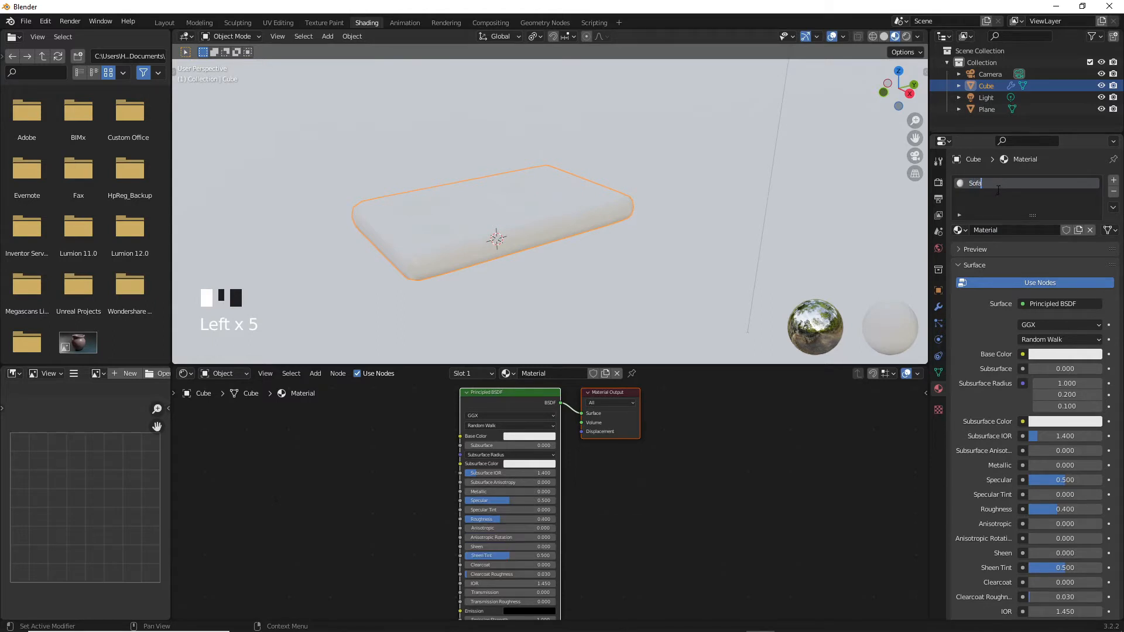
# Step: Try a saturated orange base color on the Sofa material
pyautogui.click(1076, 357)
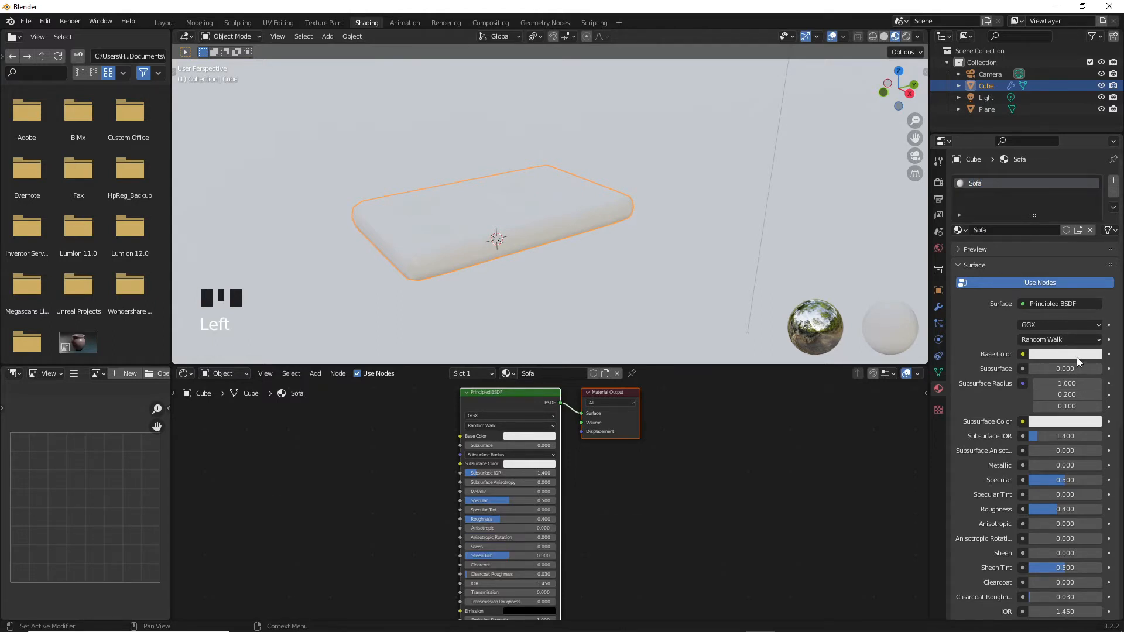
pyautogui.moveTo(1038, 230); pyautogui.dragTo(1021, 264)
pyautogui.scroll(3, 749, 199)
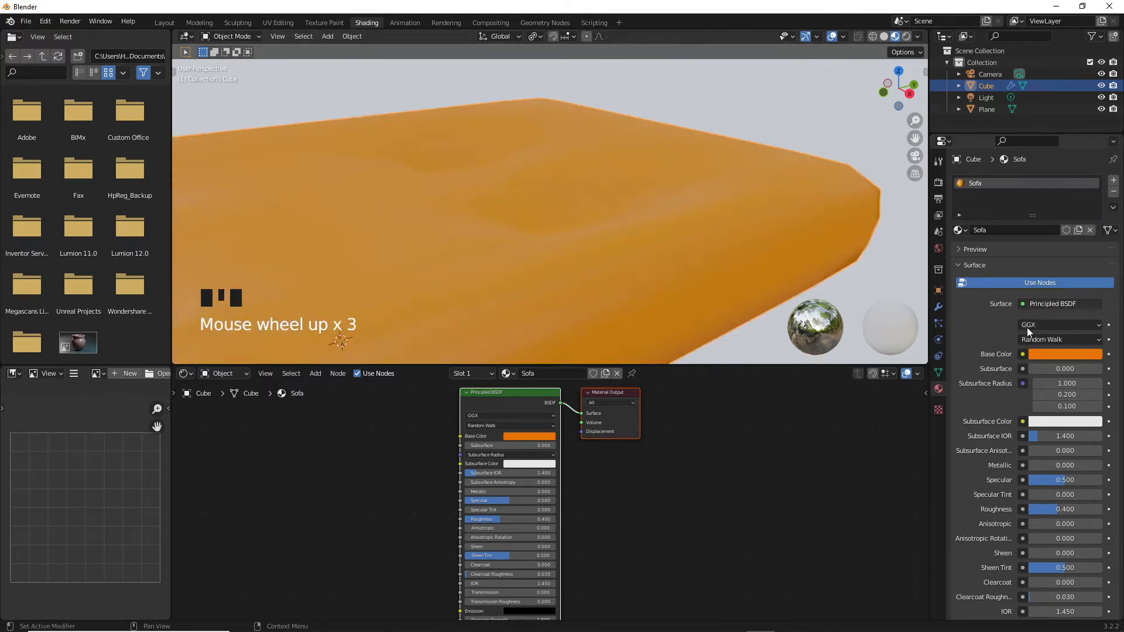
# Step: Set the Sofa material's base color to a near-black tone with hue 0.859 and saturation 0.182
pyautogui.click(1031, 354)
pyautogui.moveTo(1017, 265)
pyautogui.mouseDown()
pyautogui.moveTo(1037, 268)
pyautogui.moveTo(1044, 231)
pyautogui.mouseUp()
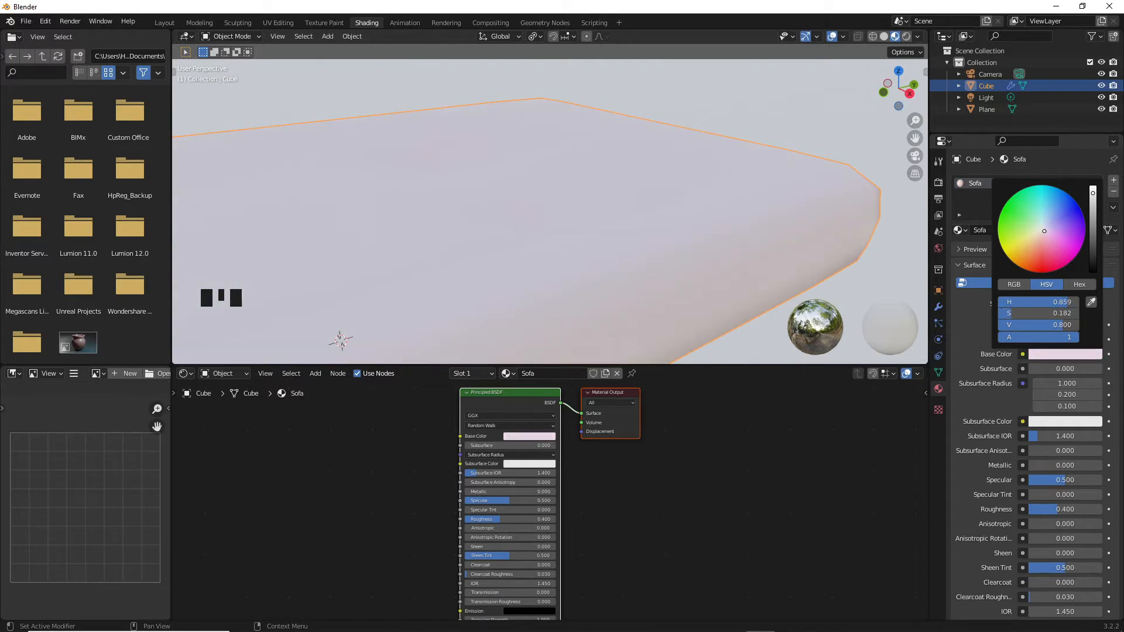
pyautogui.moveTo(1092, 202); pyautogui.dragTo(1092, 266)
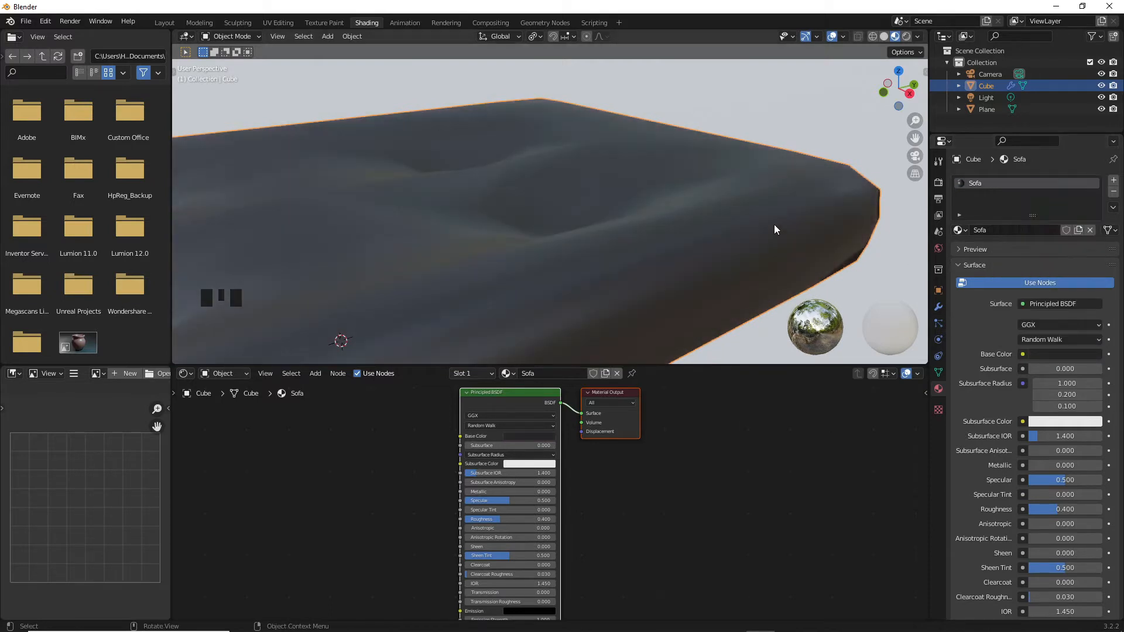
# Step: Set the Sofa material's roughness to 0.369
pyautogui.scroll(-8, 774, 223)
pyautogui.moveTo(763, 234); pyautogui.dragTo(582, 248, button='middle')
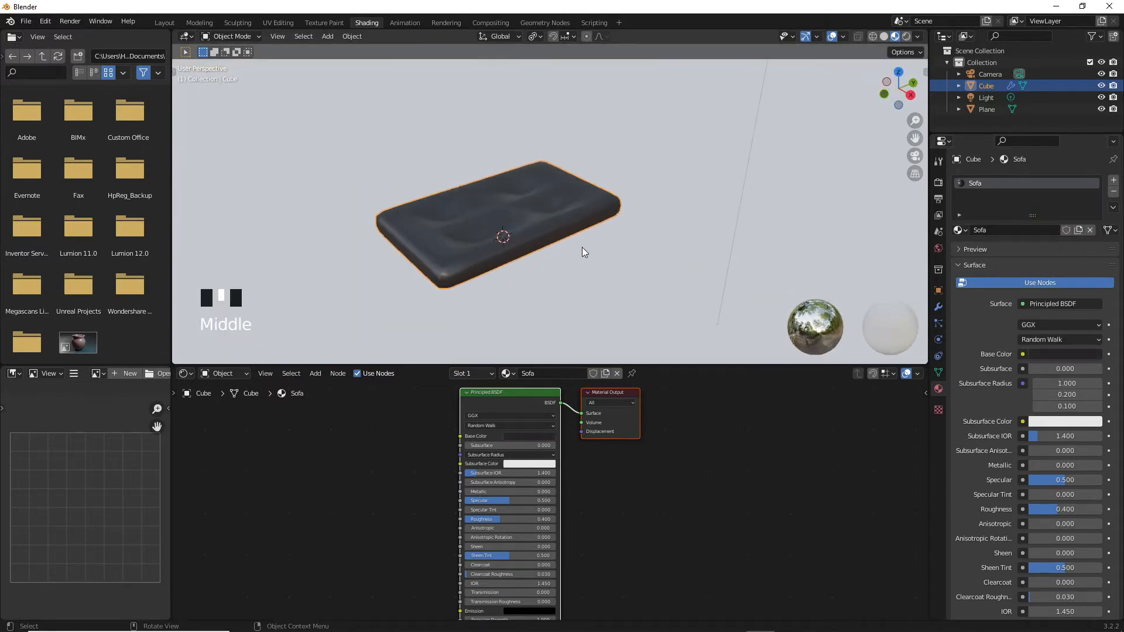
pyautogui.scroll(3, 388, 241)
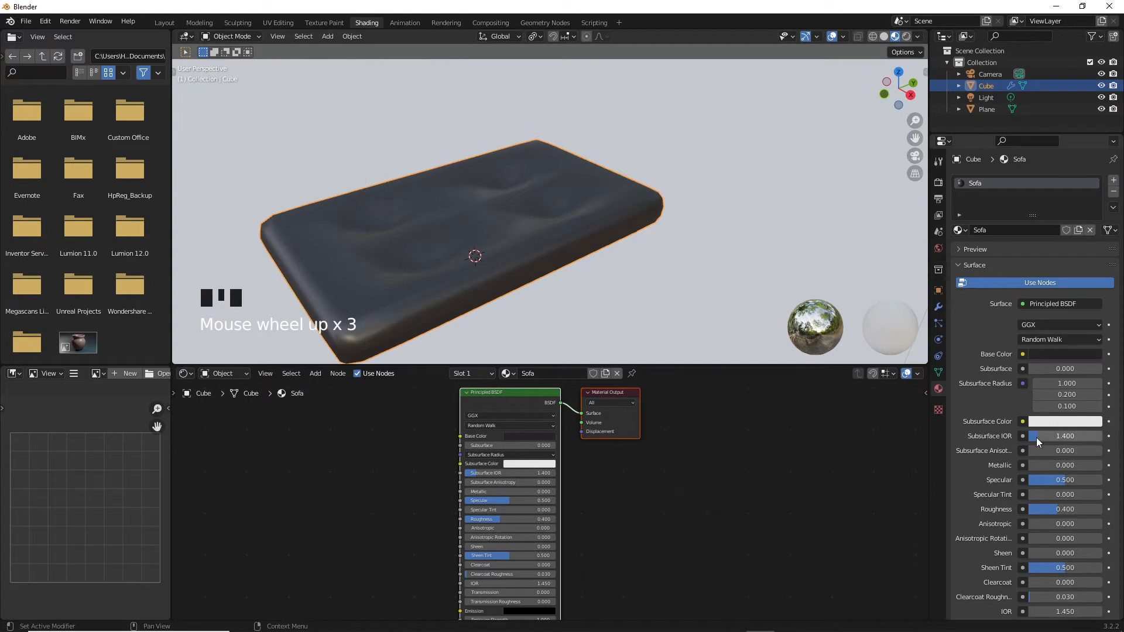
pyautogui.moveTo(1057, 509); pyautogui.dragTo(1056, 509)
# Step: Examine the cushion's dark surface and its sunken points from several distances and angles
pyautogui.scroll(-4, 629, 270)
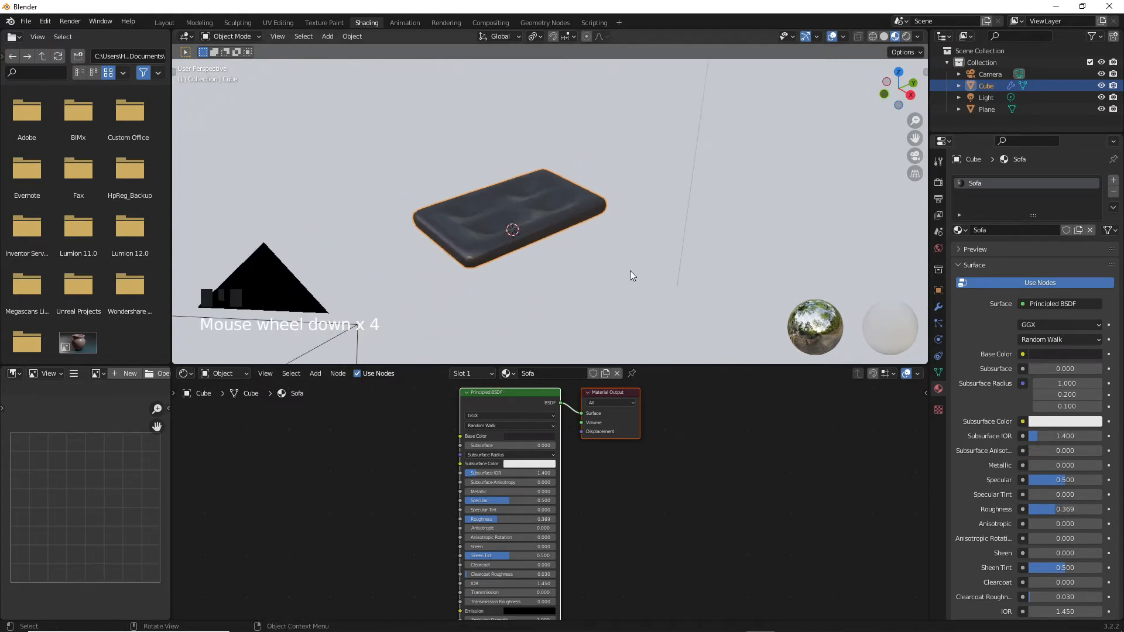
pyautogui.scroll(4, 512, 265)
pyautogui.moveTo(511, 265); pyautogui.dragTo(455, 244, button='middle')
pyautogui.scroll(-2, 490, 258)
pyautogui.scroll(3, 458, 269)
pyautogui.scroll(-1, 458, 269)
pyautogui.scroll(2, 476, 275)
pyautogui.keyDown('shift'); pyautogui.moveTo(514, 192); pyautogui.dragTo(605, 256, button='middle'); pyautogui.keyUp('shift')
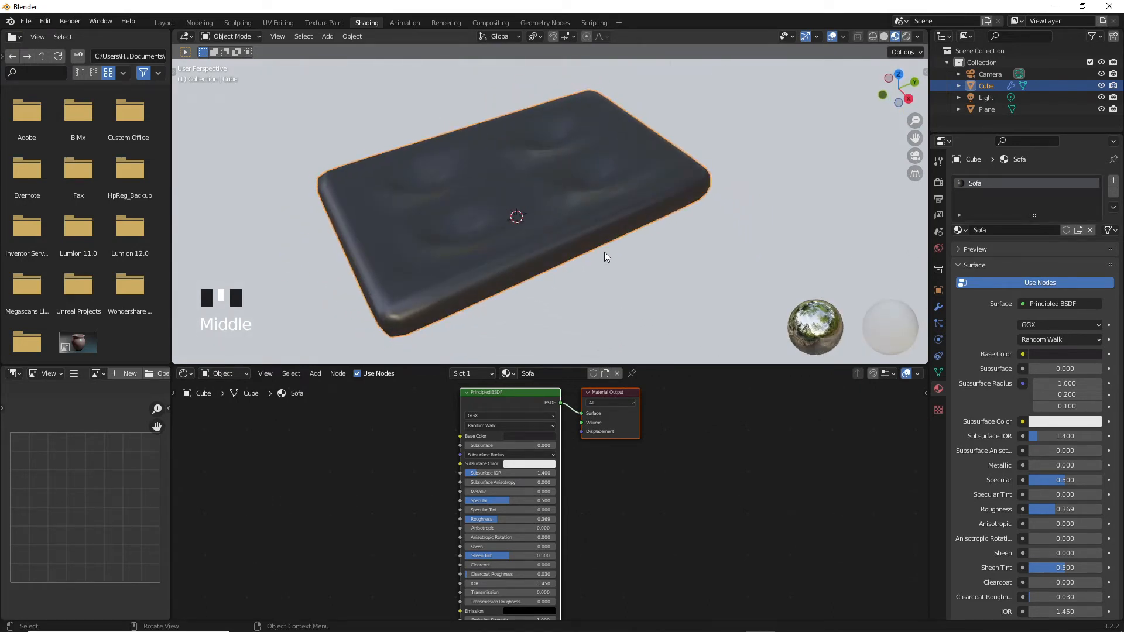
pyautogui.scroll(-2, 592, 296)
pyautogui.scroll(2, 592, 296)
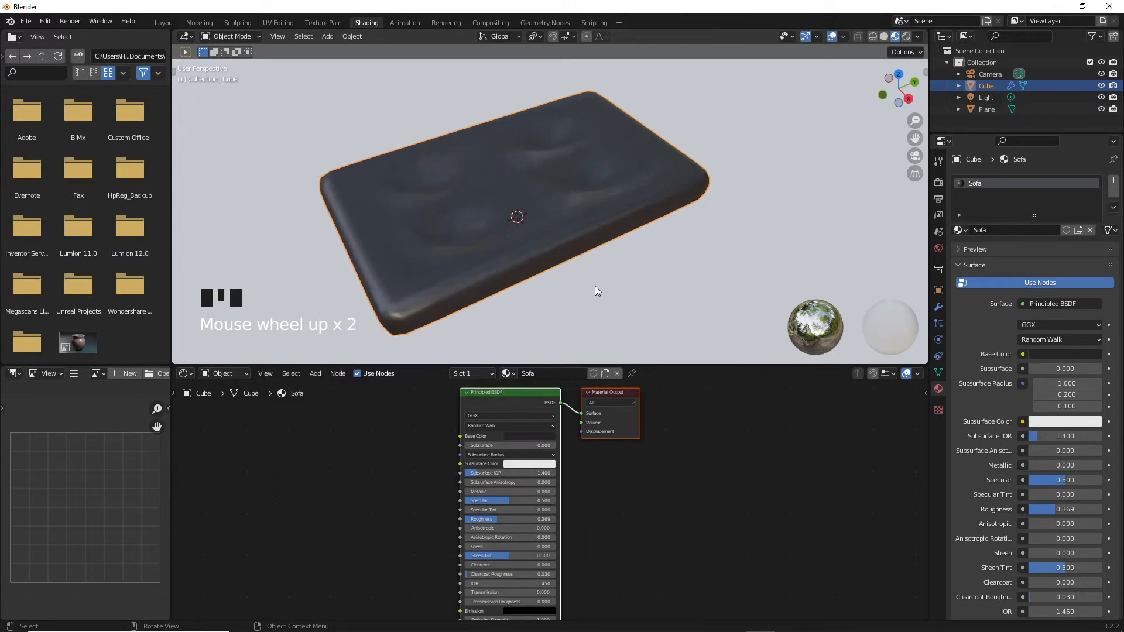
# Step: Look through the scene camera and select the camera
pyautogui.press('KP_0')
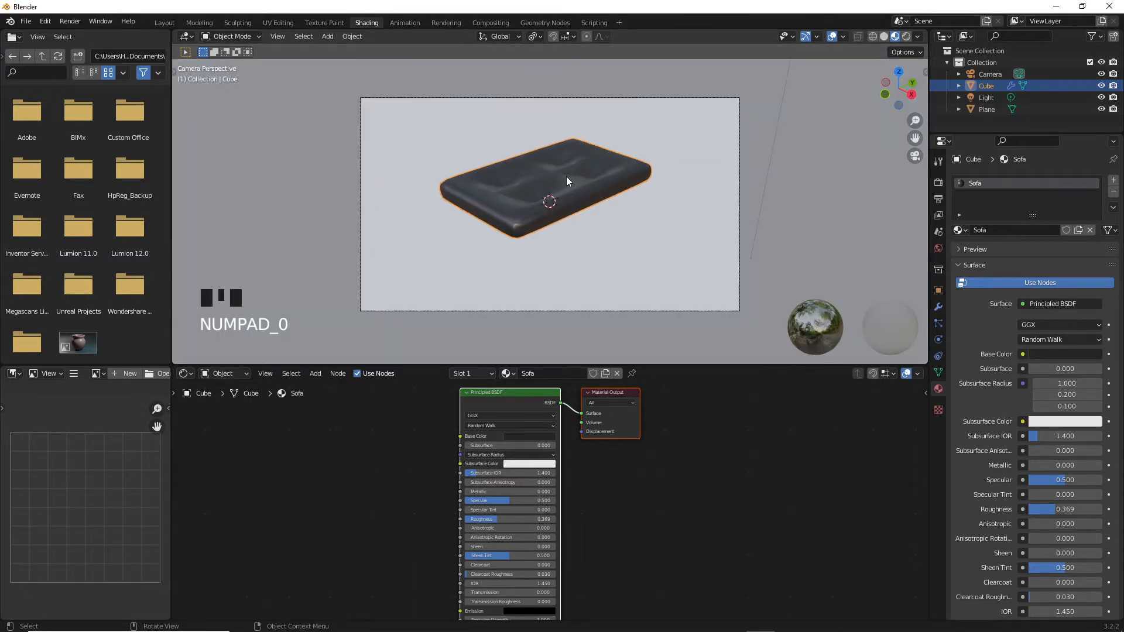
pyautogui.scroll(2, 567, 181)
pyautogui.scroll(-1, 566, 182)
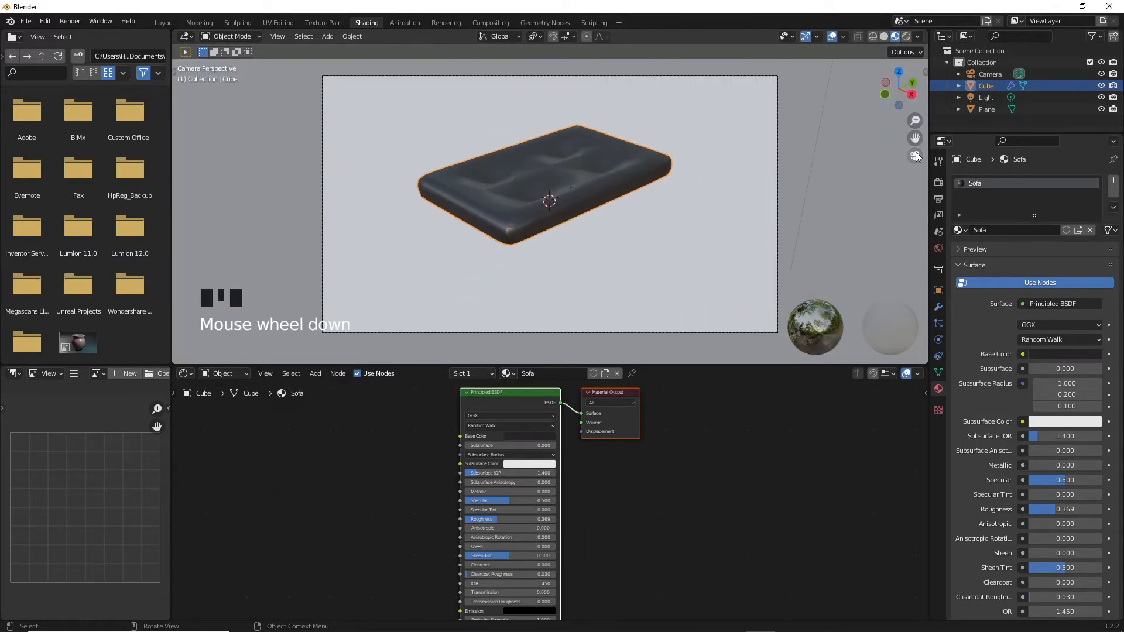
pyautogui.click(321, 190)
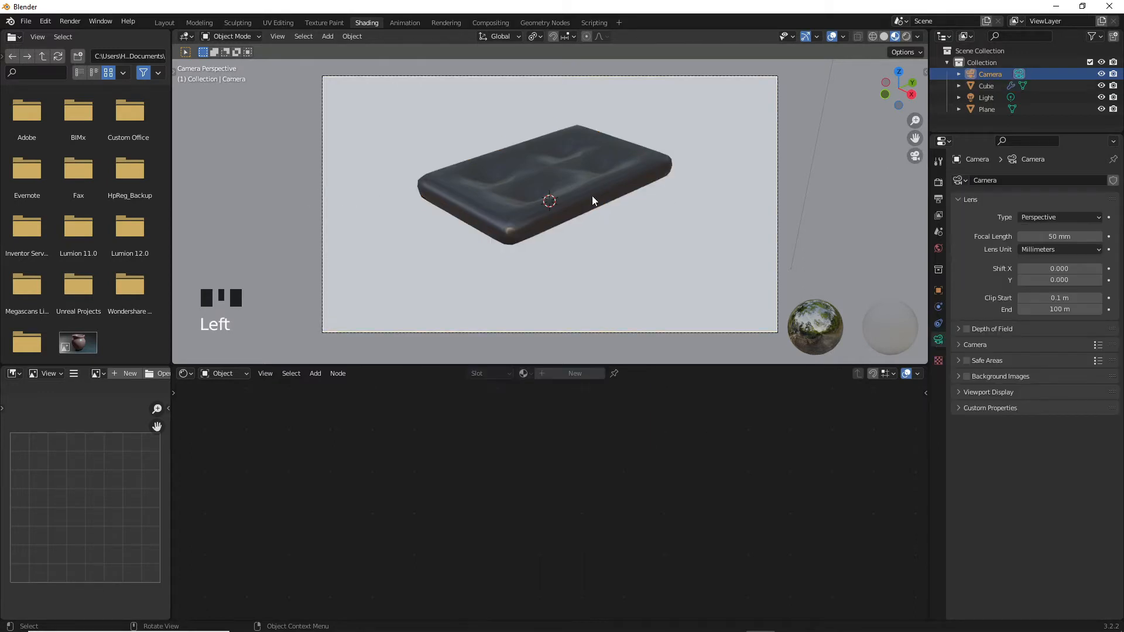
pyautogui.scroll(1, 591, 197)
pyautogui.scroll(-2, 592, 198)
pyautogui.keyDown('shift'); pyautogui.moveTo(571, 170); pyautogui.dragTo(502, 217, button='middle'); pyautogui.keyUp('shift')
pyautogui.click(587, 193)
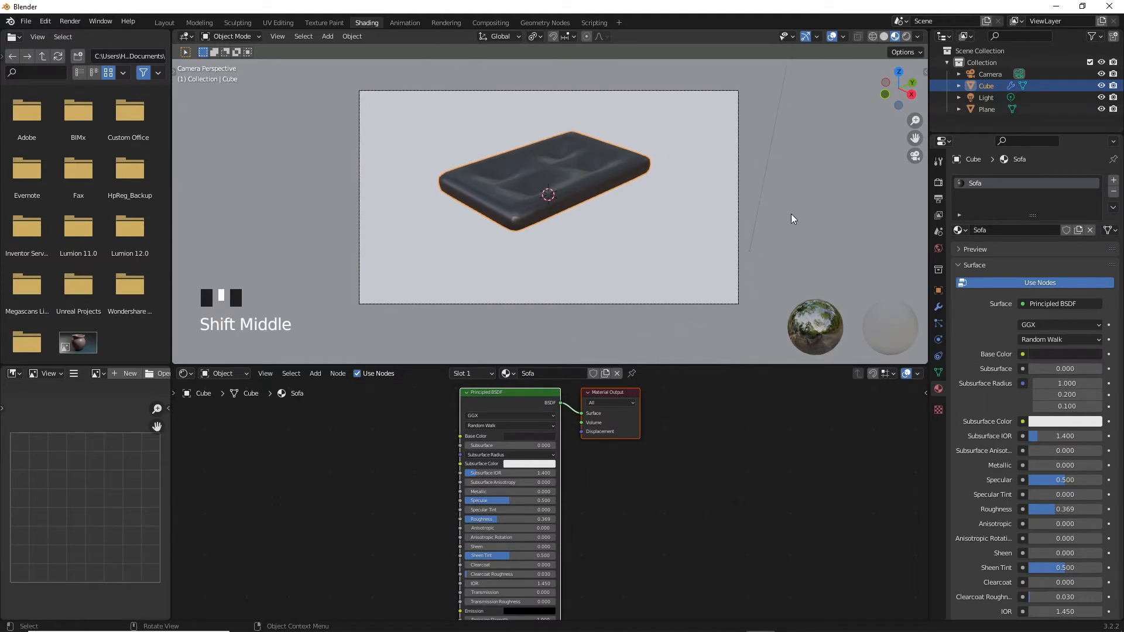
pyautogui.click(788, 216)
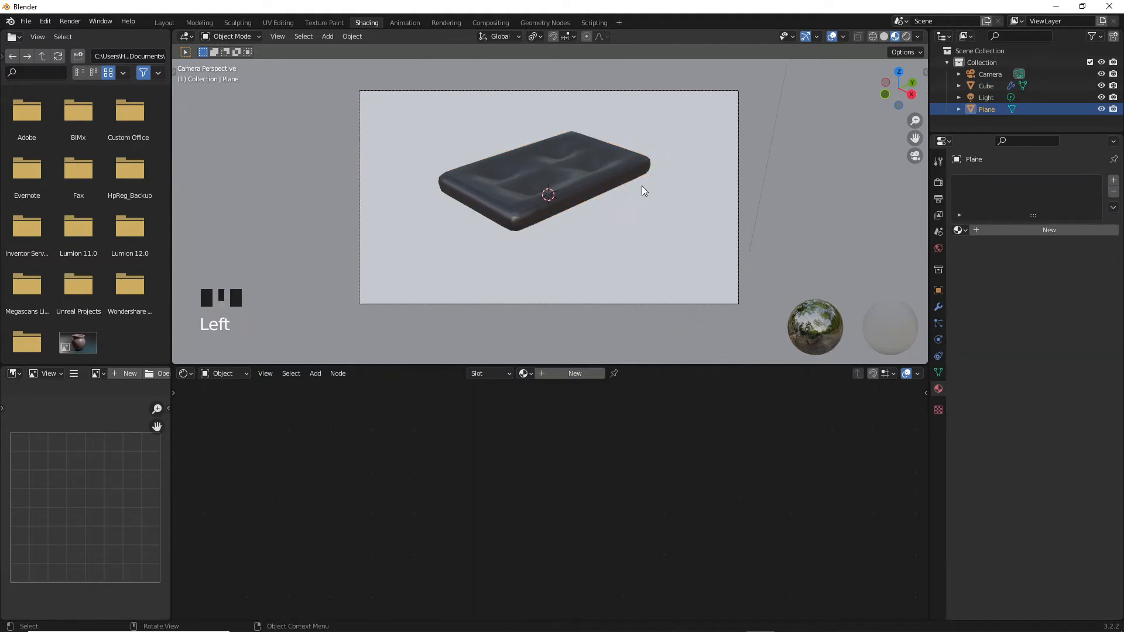
pyautogui.click(739, 251)
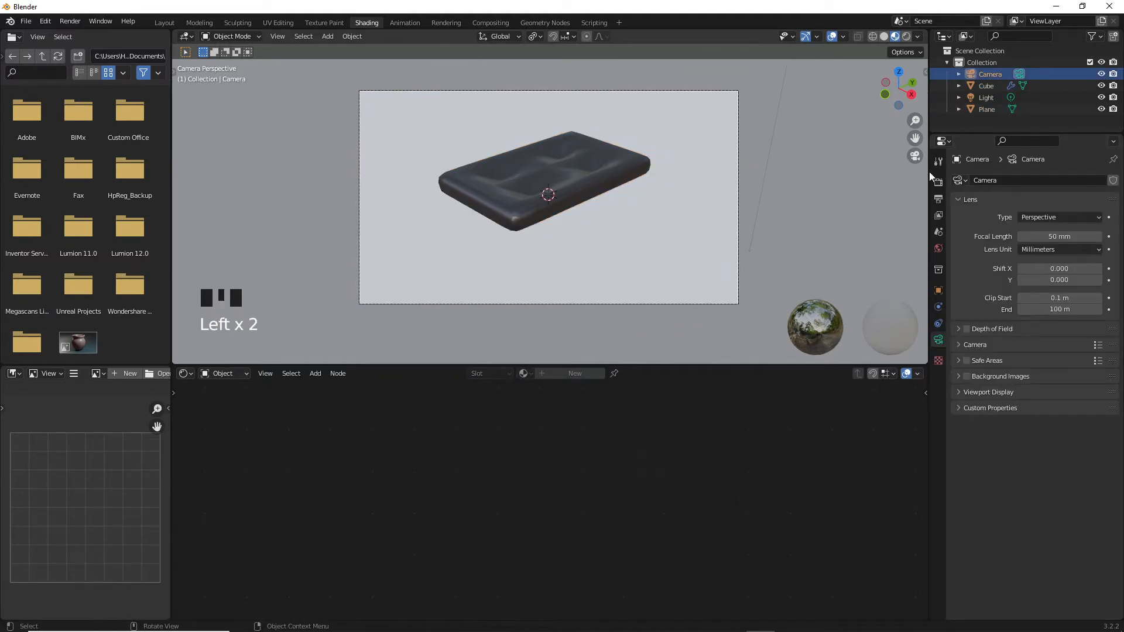
pyautogui.click(913, 154)
pyautogui.click(913, 154)
# Step: With the camera temporarily locked to the view, reframe it closer so the cushion sits larger and centred in the frame
pyautogui.press('n')
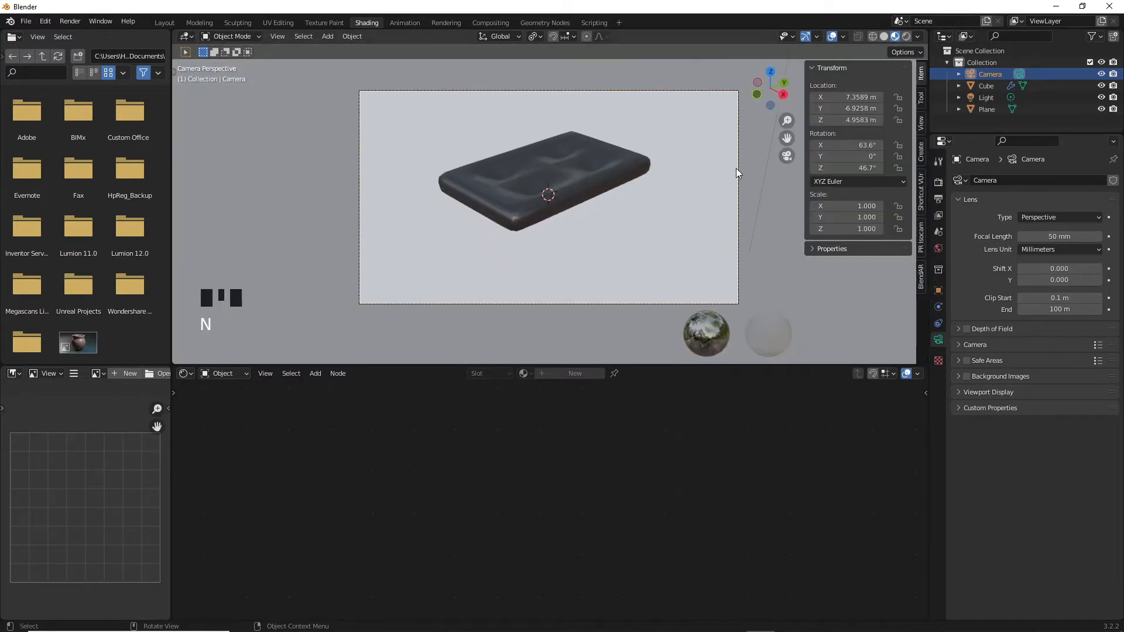
pyautogui.doubleClick(921, 130)
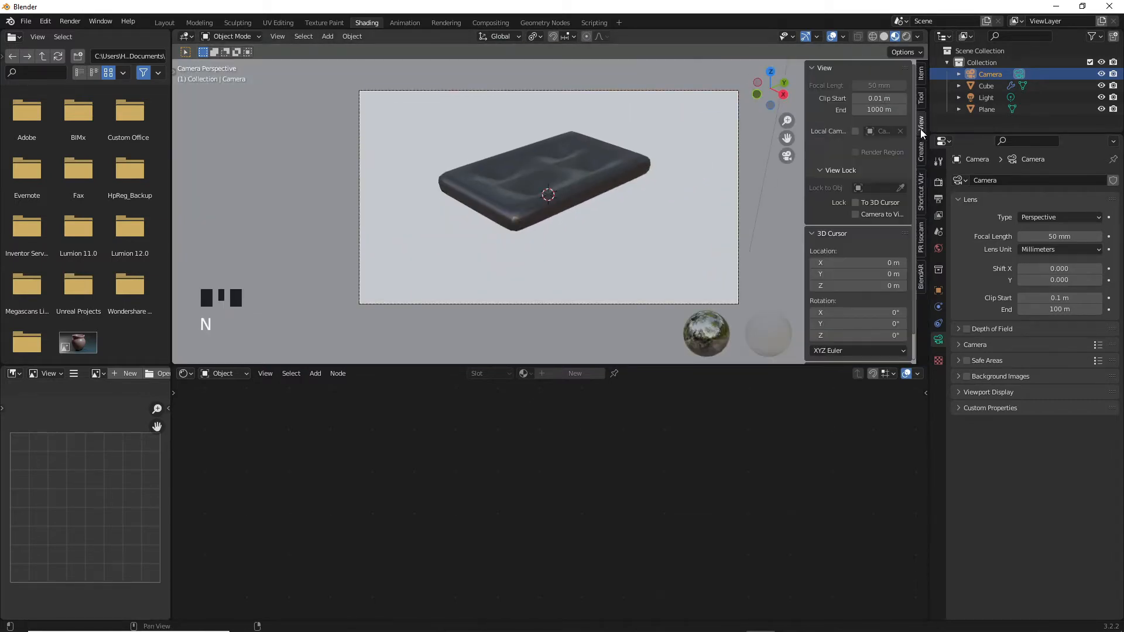
pyautogui.scroll(2, 599, 143)
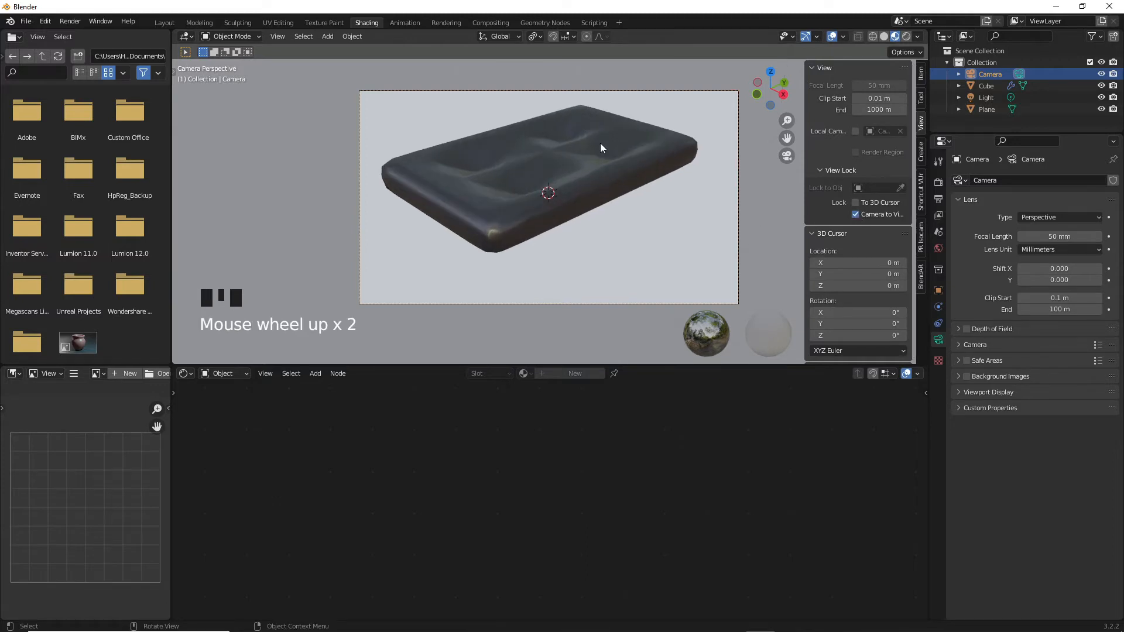
pyautogui.keyDown('shift'); pyautogui.moveTo(598, 143); pyautogui.dragTo(609, 161, button='middle'); pyautogui.keyUp('shift')
pyautogui.scroll(-1, 609, 166)
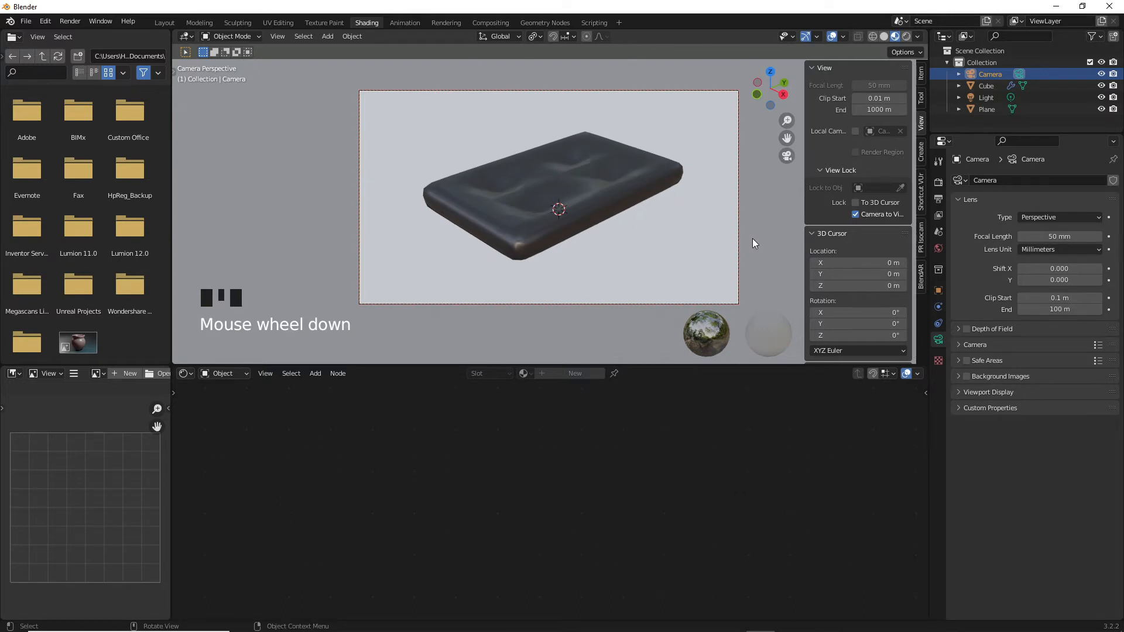
pyautogui.click(855, 214)
# Step: Select the ground plane, render a still image of the camera view, and close the render result
pyautogui.click(319, 141)
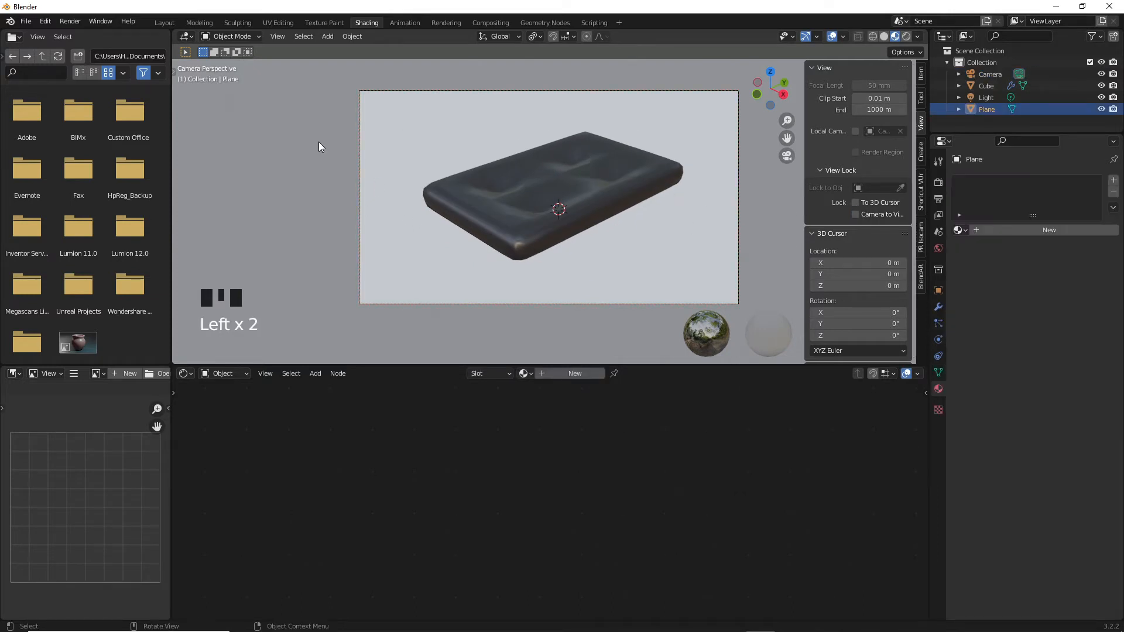
pyautogui.click(69, 23)
pyautogui.click(73, 35)
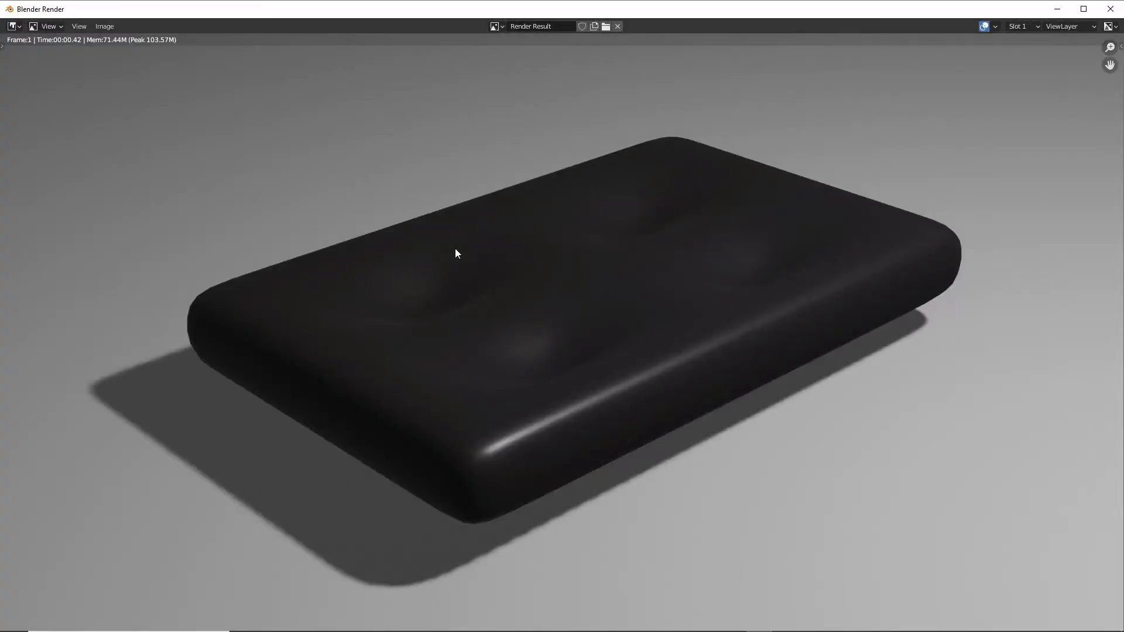
pyautogui.click(1110, 9)
# Step: Give the ground plane a new material named Floor
pyautogui.click(756, 173)
pyautogui.click(756, 174)
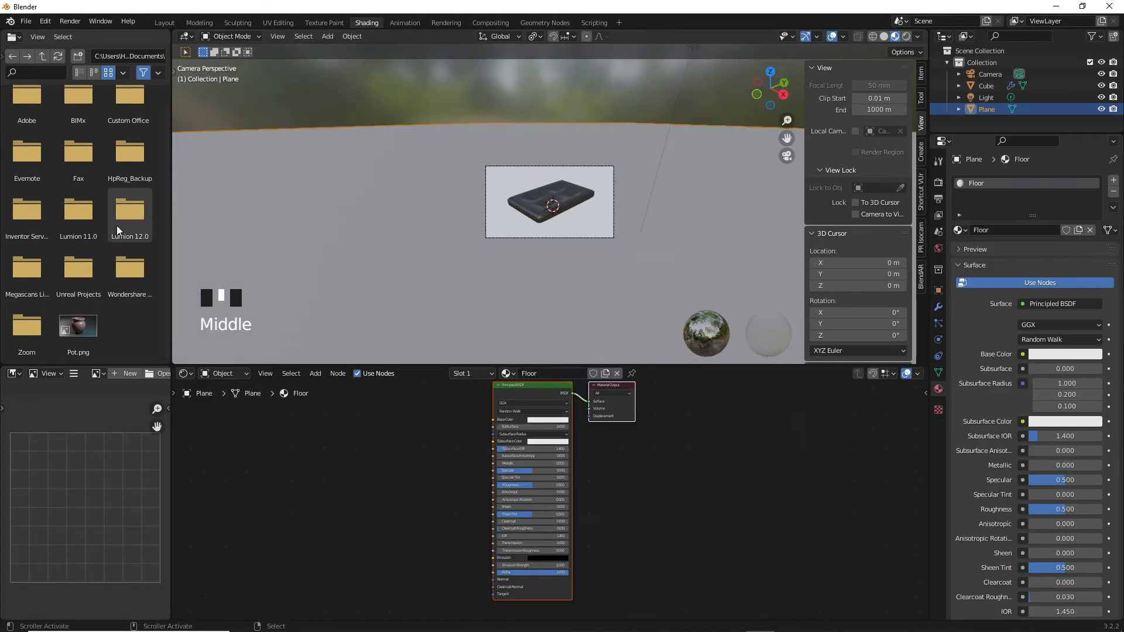
# Step: Browse to the wood floor texture folder and add WoodFloor041_2K_Color.jpg to the Floor material as an image texture node
pyautogui.scroll(1, 30, 156)
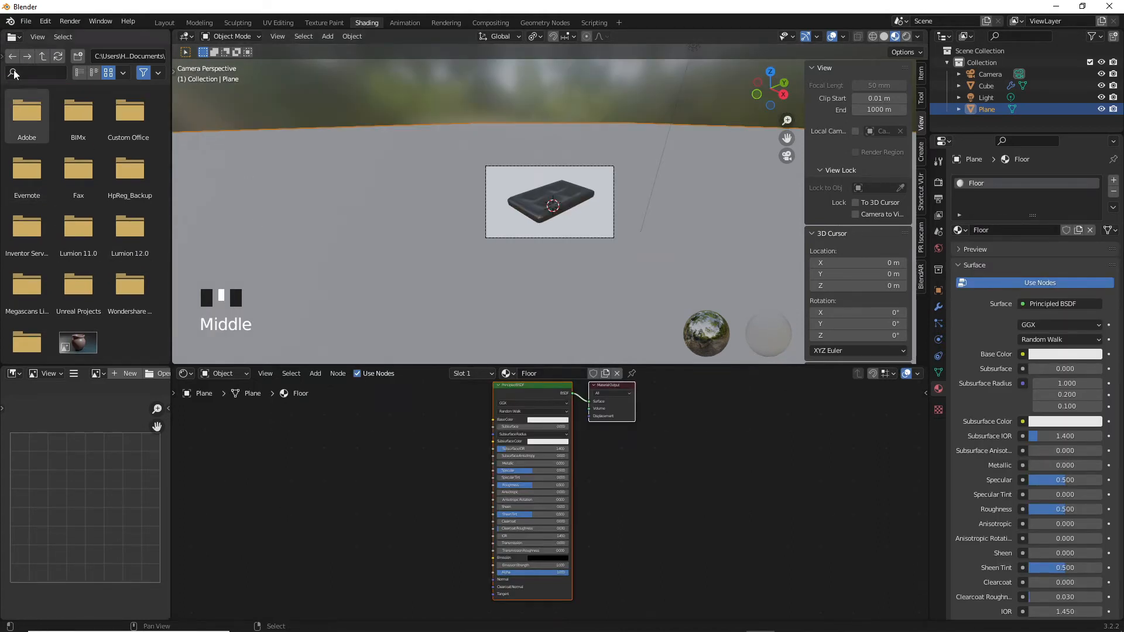
pyautogui.click(14, 37)
pyautogui.click(14, 38)
pyautogui.click(3, 55)
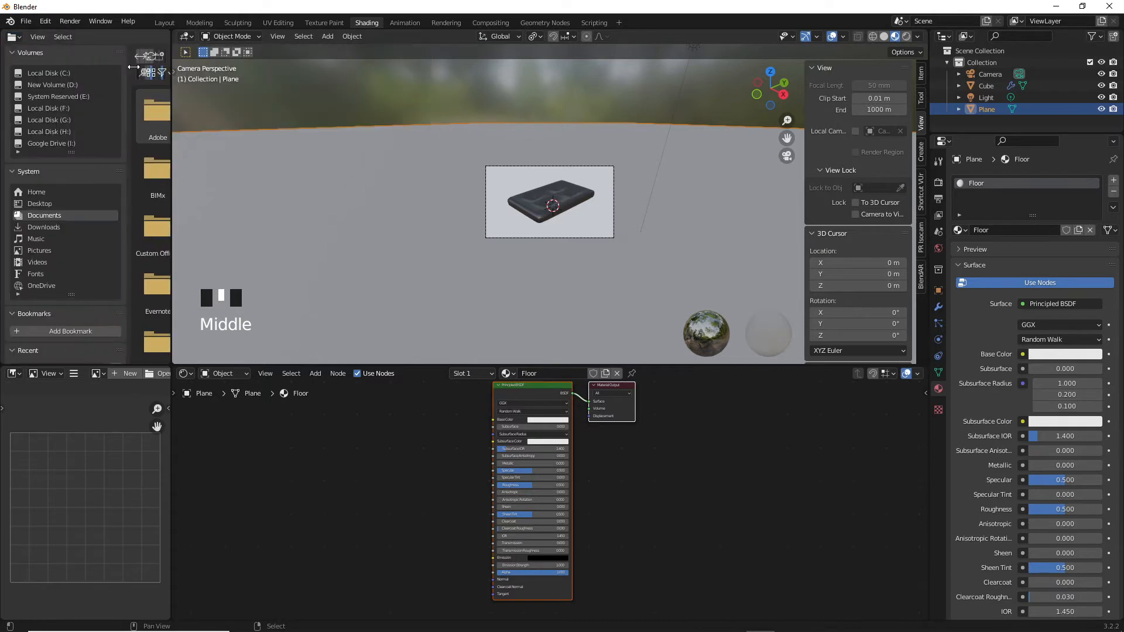
pyautogui.moveTo(80, 116); pyautogui.dragTo(262, 468)
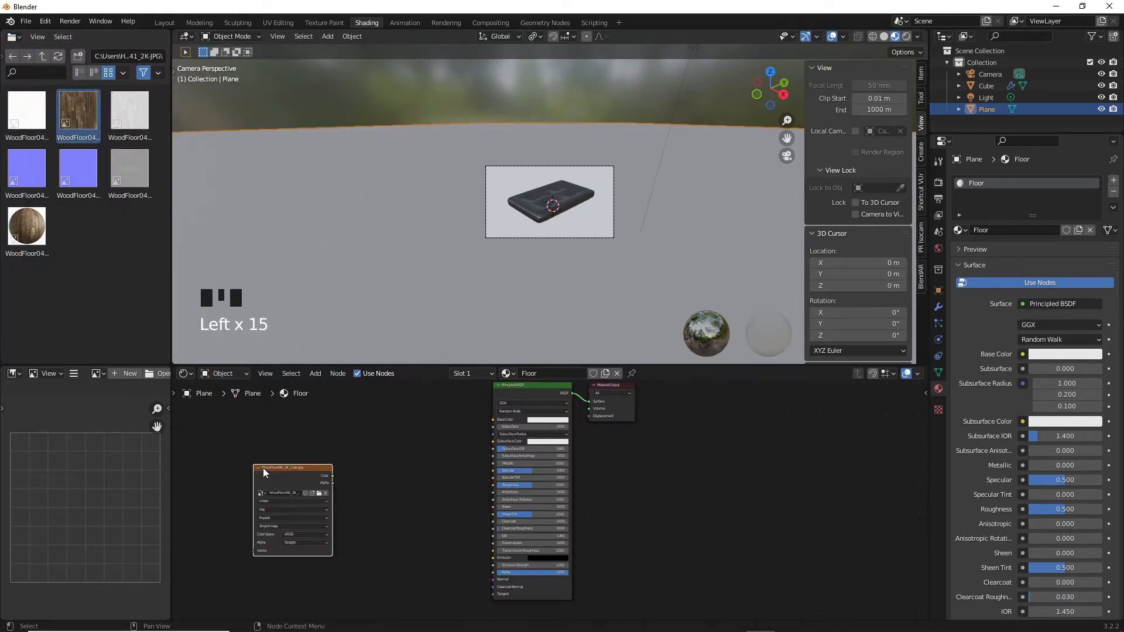
# Step: Show the texture files as a list and add WoodFloor041_2K_NormalDX.jpg and WoodFloor041_2K_Roughness.jpg as image texture nodes in the Floor material
pyautogui.click(121, 73)
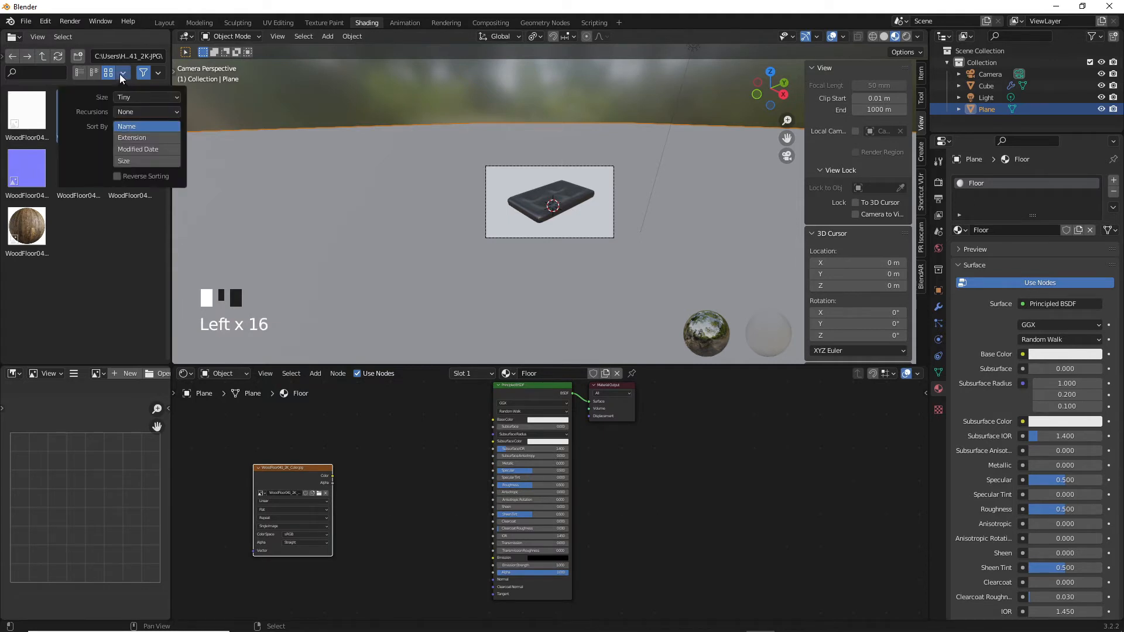
pyautogui.click(99, 75)
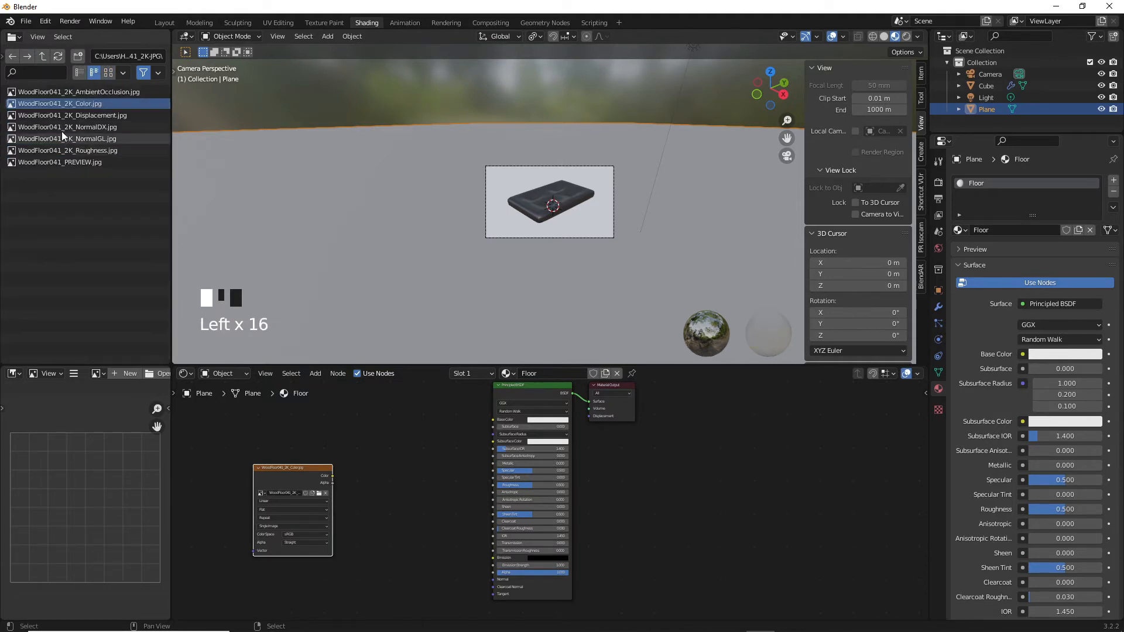
pyautogui.moveTo(61, 127); pyautogui.dragTo(251, 428)
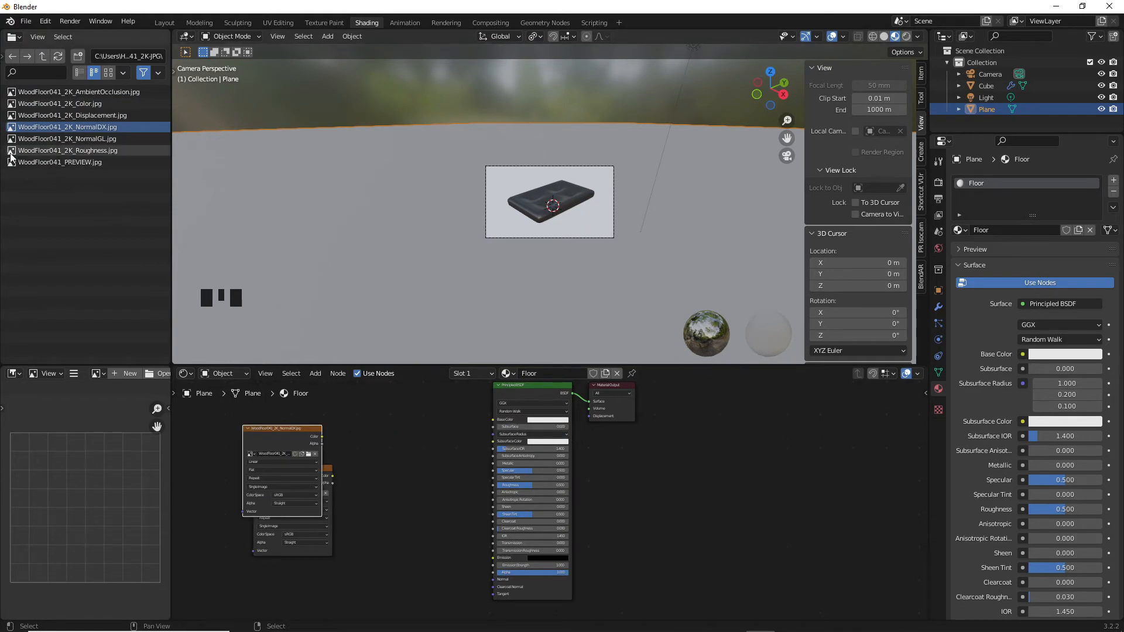
pyautogui.moveTo(62, 150); pyautogui.dragTo(358, 426)
pyautogui.scroll(2, 377, 516)
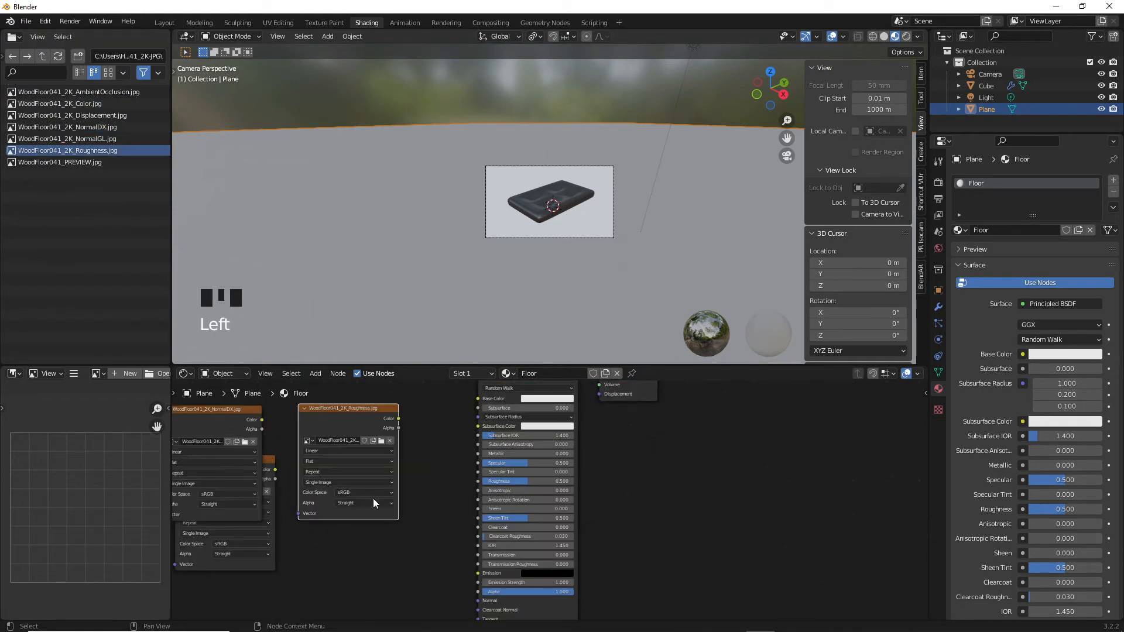
# Step: Spread out the wood texture nodes and connect the Color output of WoodFloor041_2K_Color.jpg to the Principled BSDF's Base Color
pyautogui.moveTo(263, 486); pyautogui.dragTo(315, 489)
pyautogui.moveTo(254, 412); pyautogui.dragTo(424, 554)
pyautogui.moveTo(396, 452); pyautogui.dragTo(402, 503, button='middle')
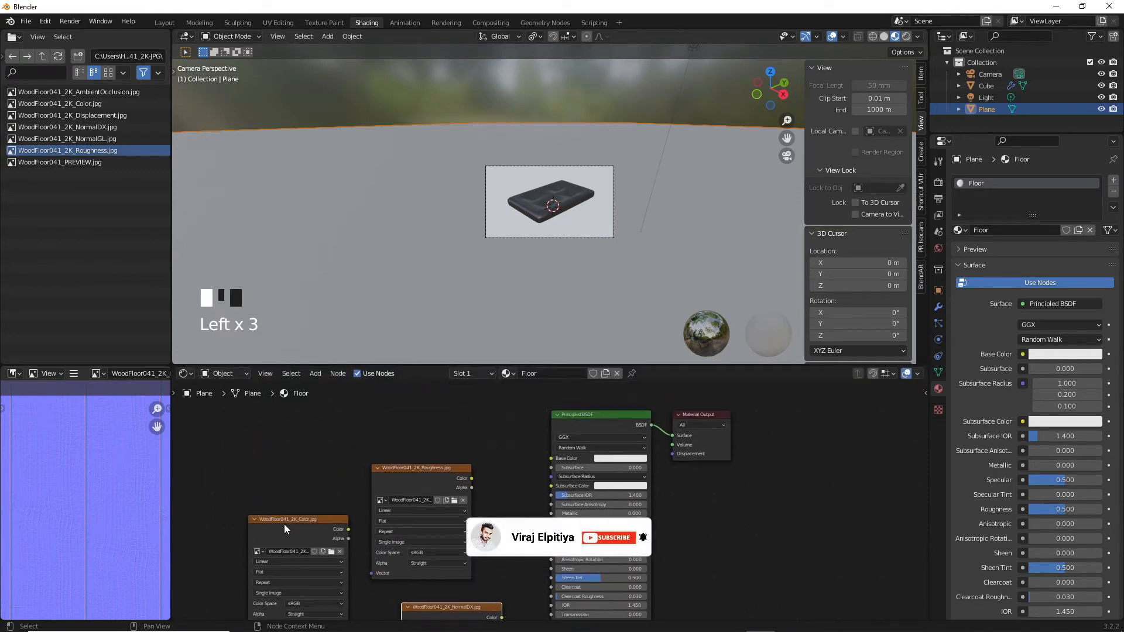
pyautogui.moveTo(291, 518); pyautogui.dragTo(344, 443)
pyautogui.moveTo(385, 506); pyautogui.dragTo(550, 572)
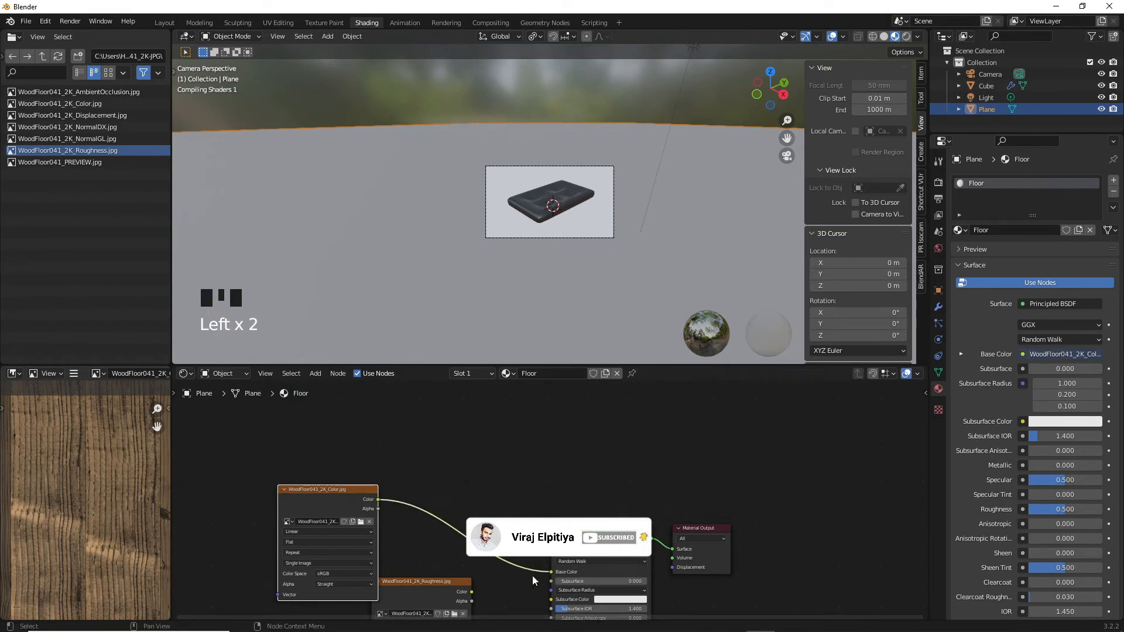
# Step: Move the roughness texture node below the color texture and add a Normal Map node near the NormalDX texture
pyautogui.moveTo(480, 577); pyautogui.dragTo(454, 382, button='middle')
pyautogui.moveTo(403, 385); pyautogui.dragTo(284, 506)
pyautogui.moveTo(429, 542); pyautogui.dragTo(424, 477, button='middle')
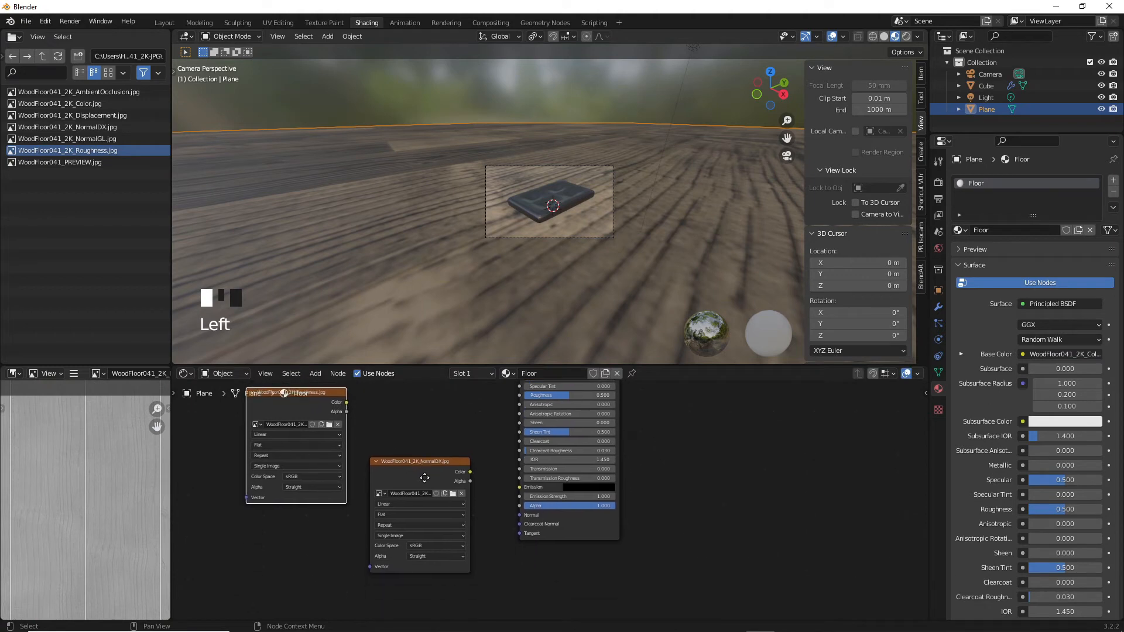
pyautogui.scroll(1, 517, 577)
pyautogui.hotkey('shift', 'a')
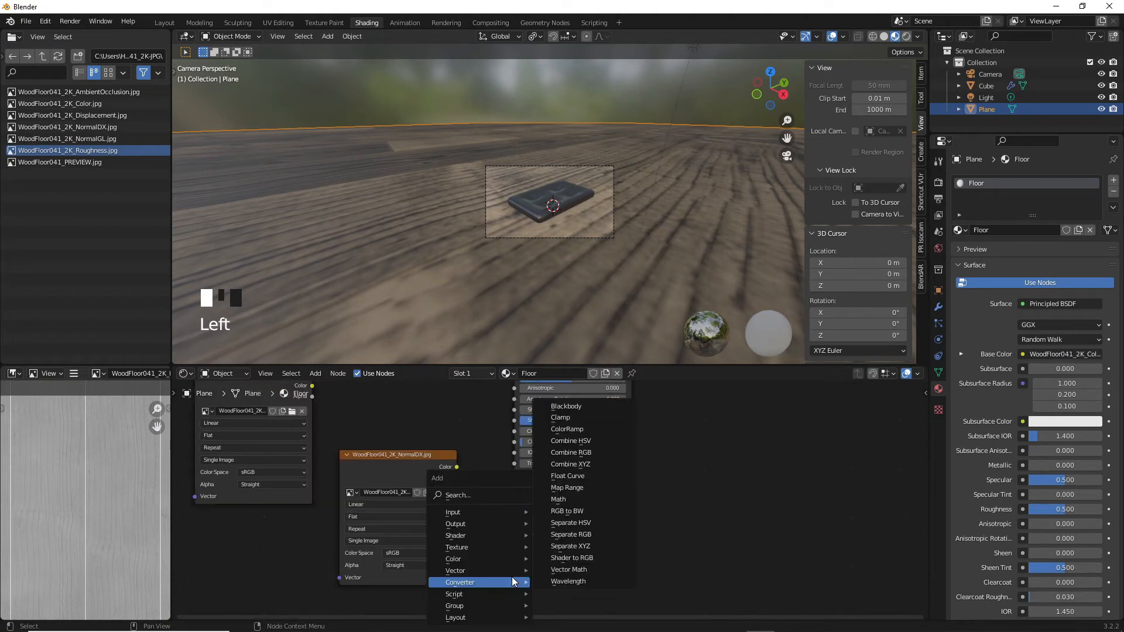
pyautogui.moveTo(517, 569)
pyautogui.click(567, 522)
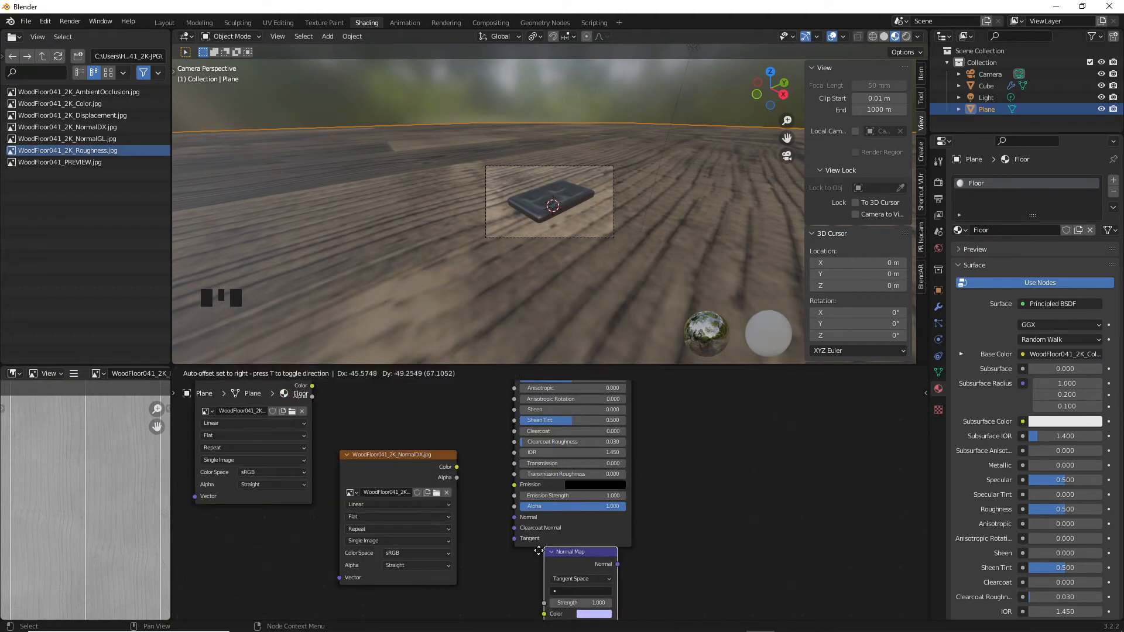
pyautogui.click(485, 563)
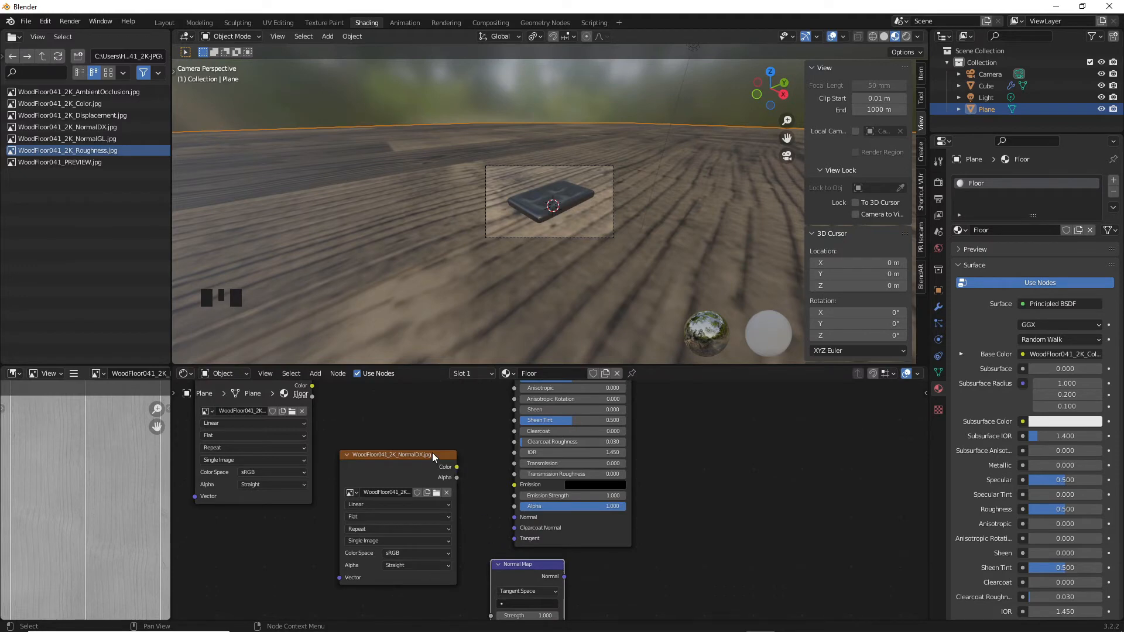
# Step: Connect the NormalDX texture's Color output through the Normal Map node to the Principled BSDF's Normal input
pyautogui.moveTo(432, 452); pyautogui.dragTo(405, 508)
pyautogui.moveTo(514, 562); pyautogui.dragTo(511, 518)
pyautogui.click(429, 525)
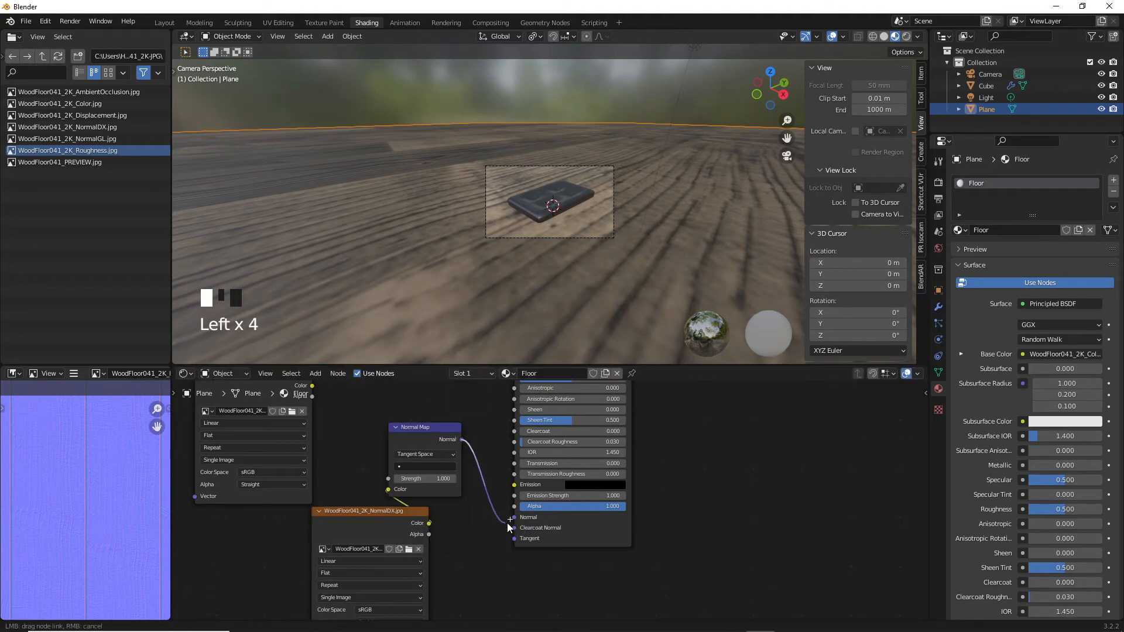
# Step: Align the roughness texture under the color texture and connect its Color output to the Principled BSDF's Roughness
pyautogui.moveTo(467, 476); pyautogui.dragTo(489, 559, button='middle')
pyautogui.scroll(-3, 490, 559)
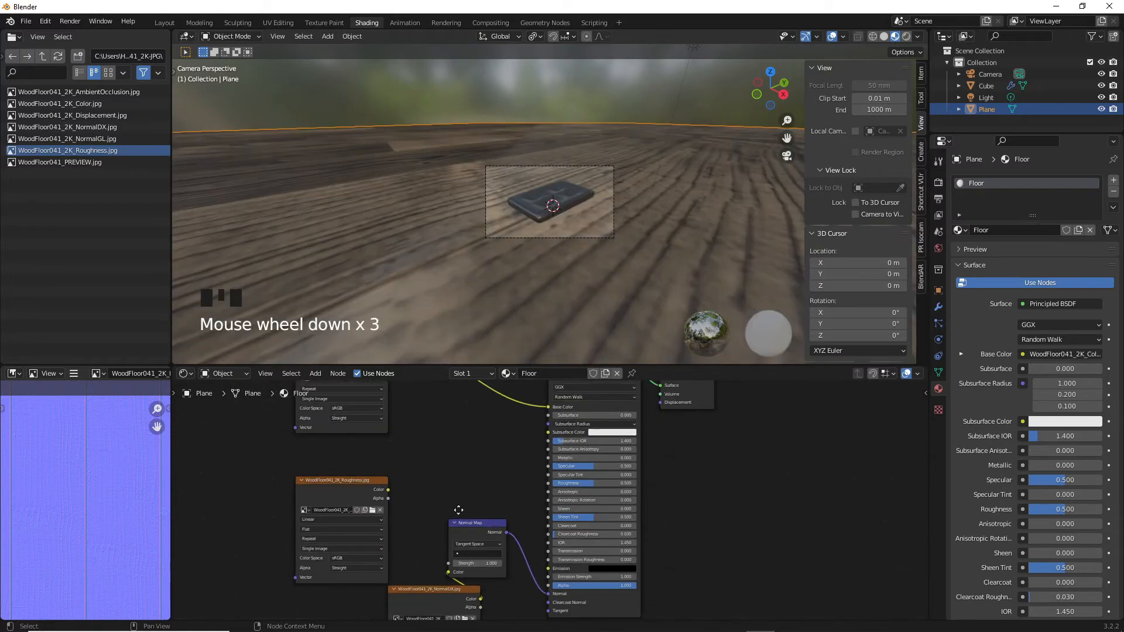
pyautogui.moveTo(459, 510); pyautogui.dragTo(429, 554, button='middle')
pyautogui.moveTo(345, 526); pyautogui.dragTo(346, 486)
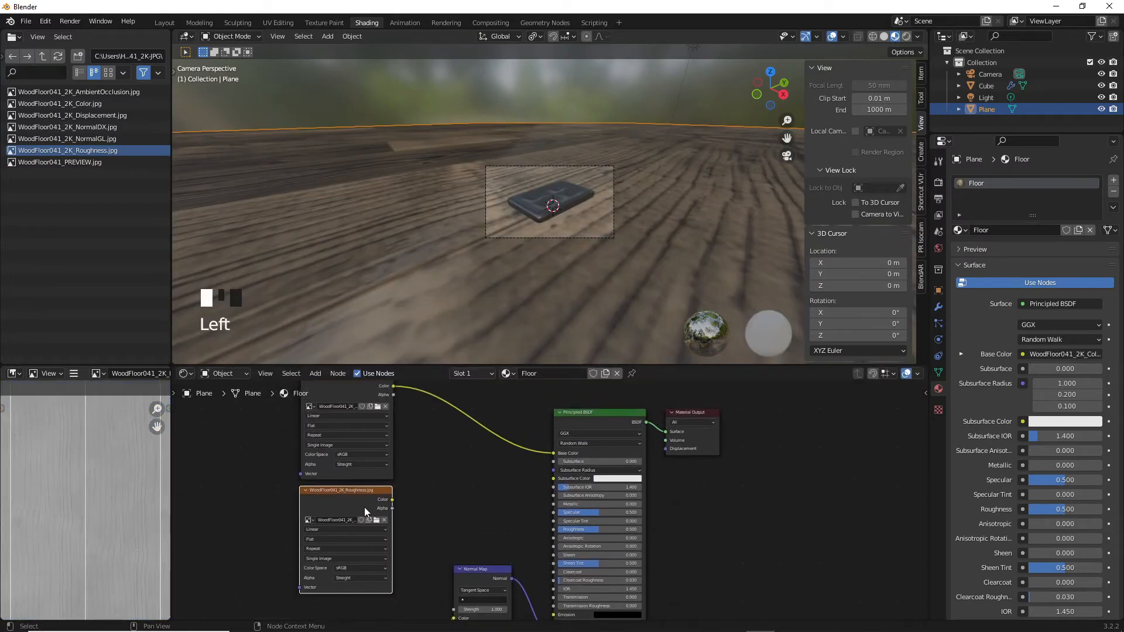
pyautogui.scroll(1, 384, 542)
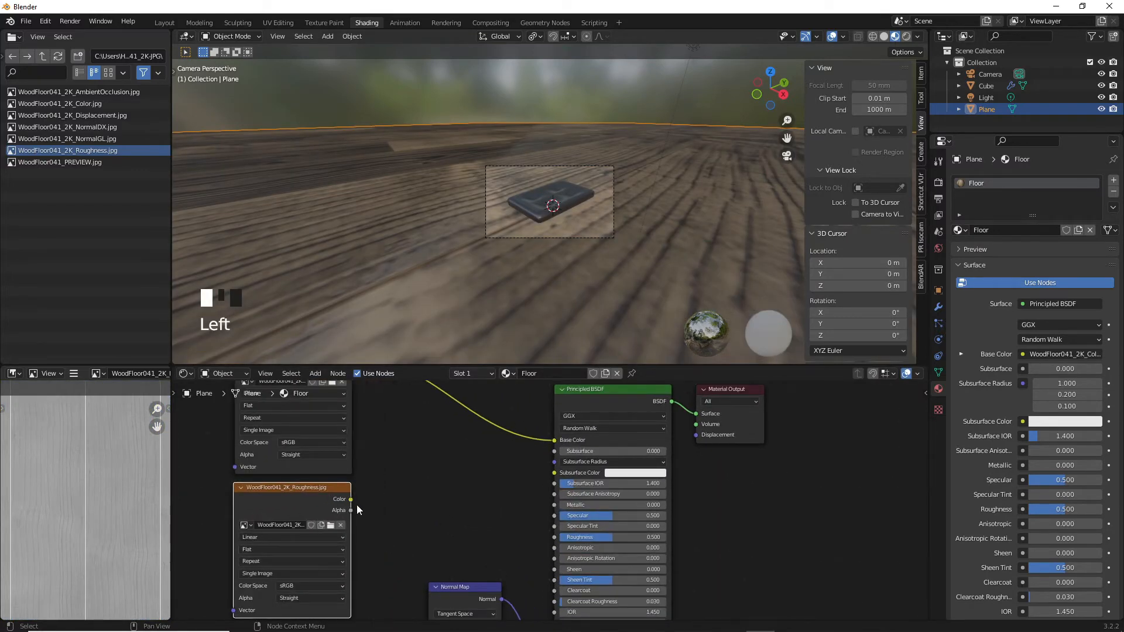
pyautogui.moveTo(351, 499); pyautogui.dragTo(549, 539)
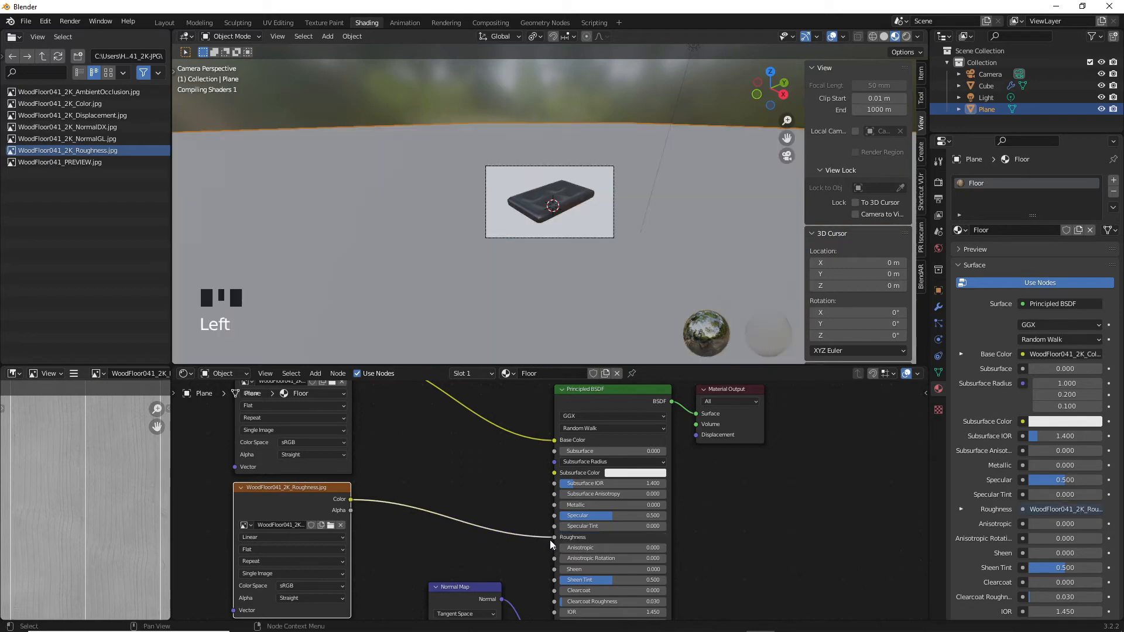
# Step: Insert an Invert node on the link between the roughness texture and the Roughness input
pyautogui.rightClick(474, 465)
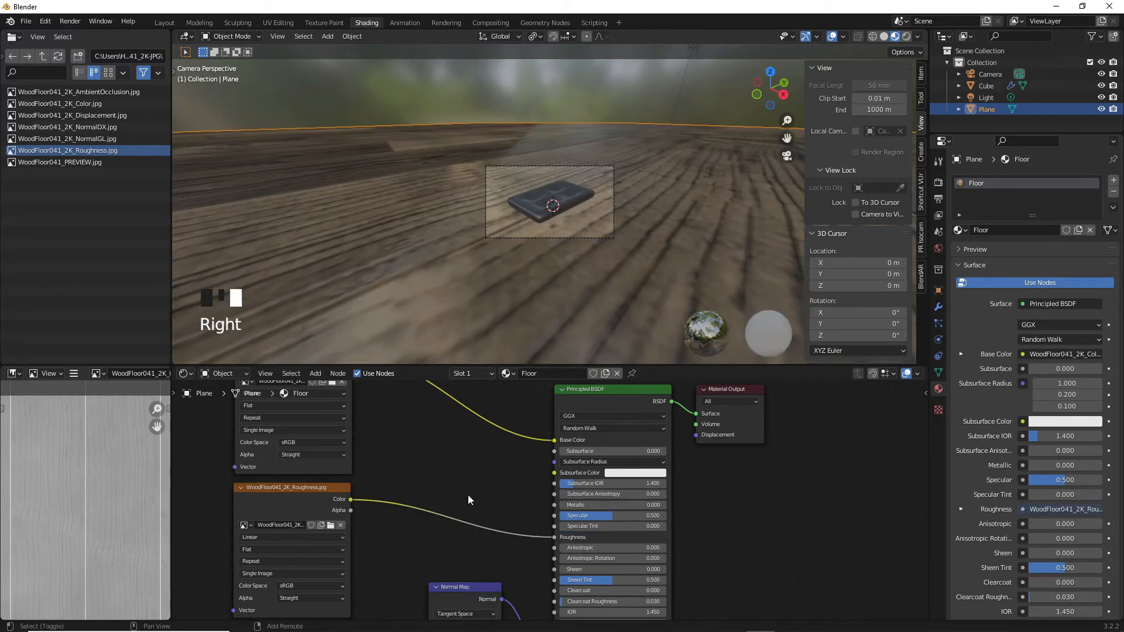
pyautogui.hotkey('shift', 'a')
pyautogui.moveTo(469, 495)
pyautogui.moveTo(468, 474)
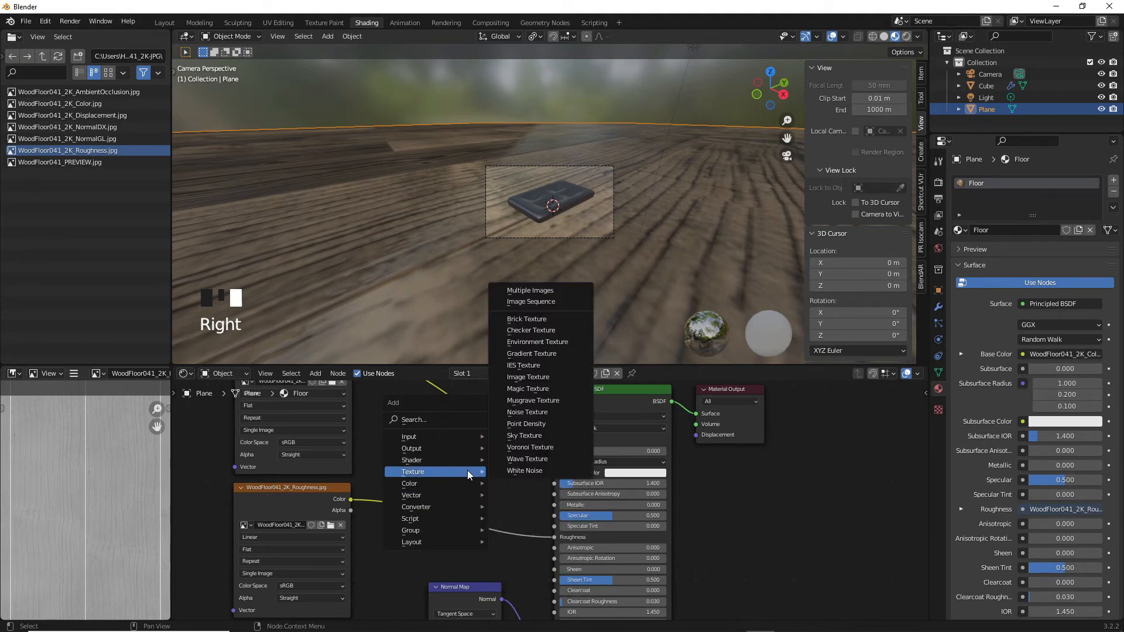
pyautogui.click(505, 519)
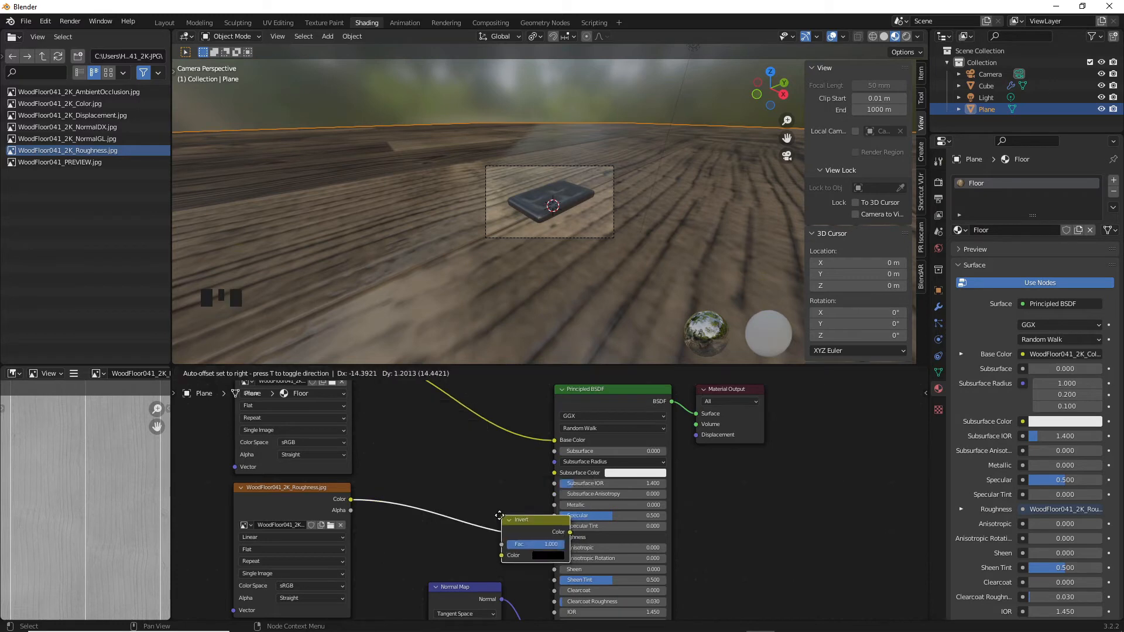
pyautogui.click(422, 498)
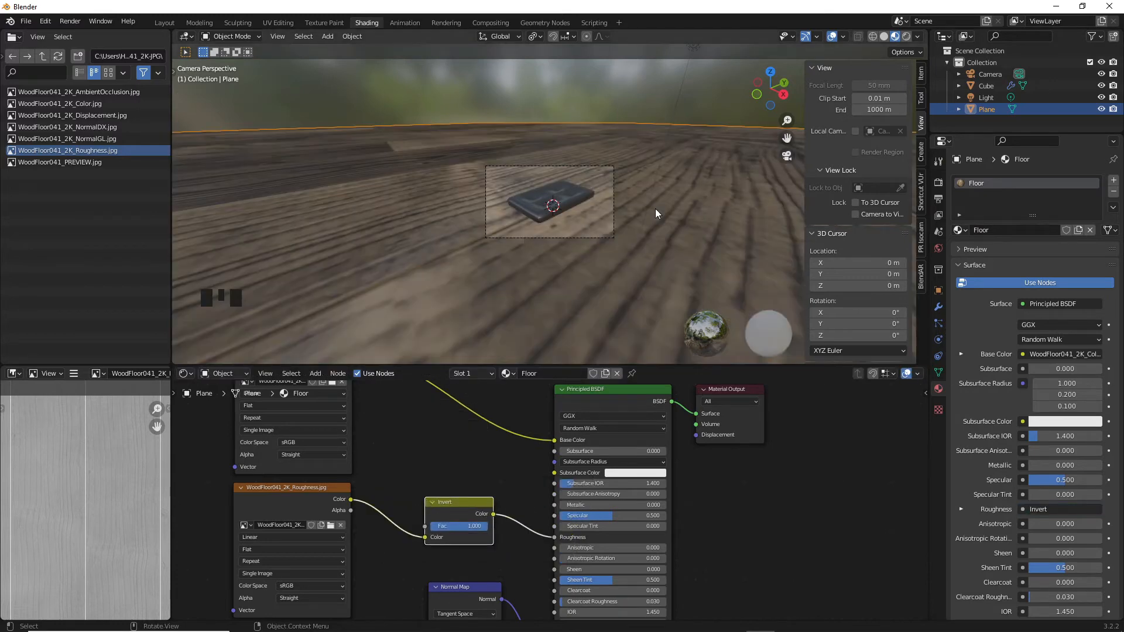
# Step: Add connected Texture Coordinate and Mapping nodes in front of the WoodFloor041_2K_Color.jpg texture node
pyautogui.scroll(6, 716, 155)
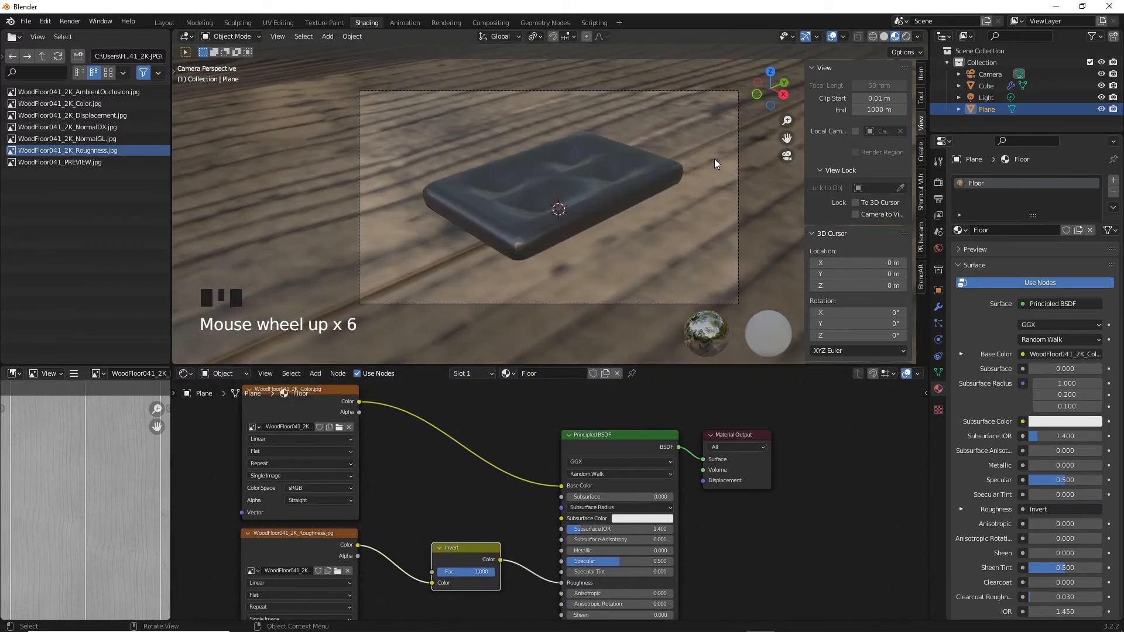
pyautogui.scroll(-3, 714, 159)
pyautogui.moveTo(401, 485); pyautogui.dragTo(401, 493, button='middle')
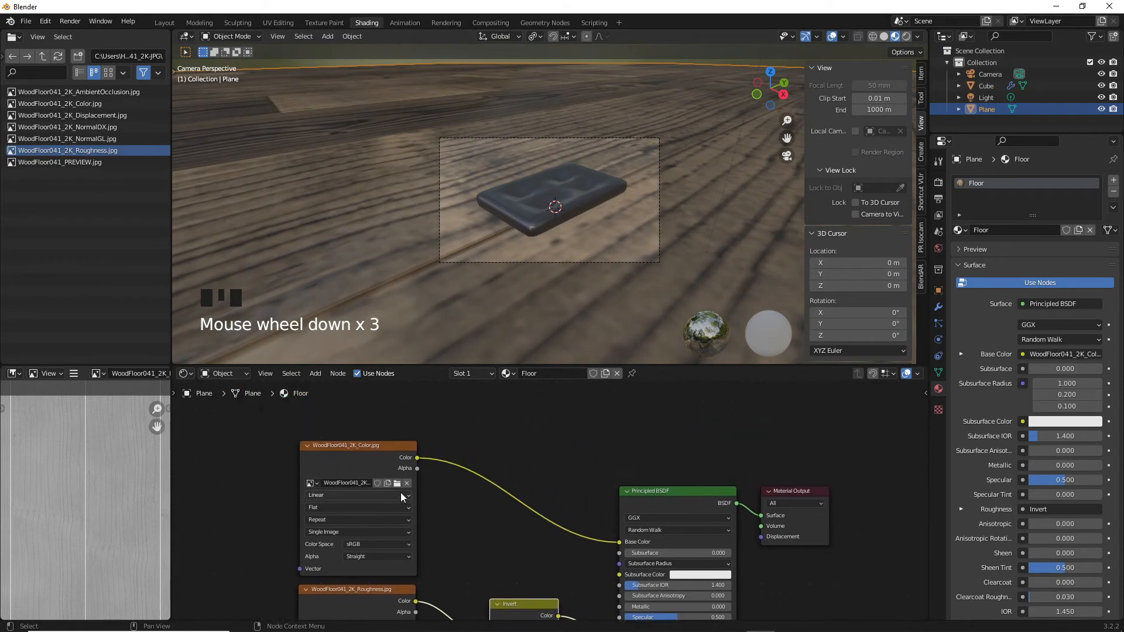
pyautogui.click(391, 446)
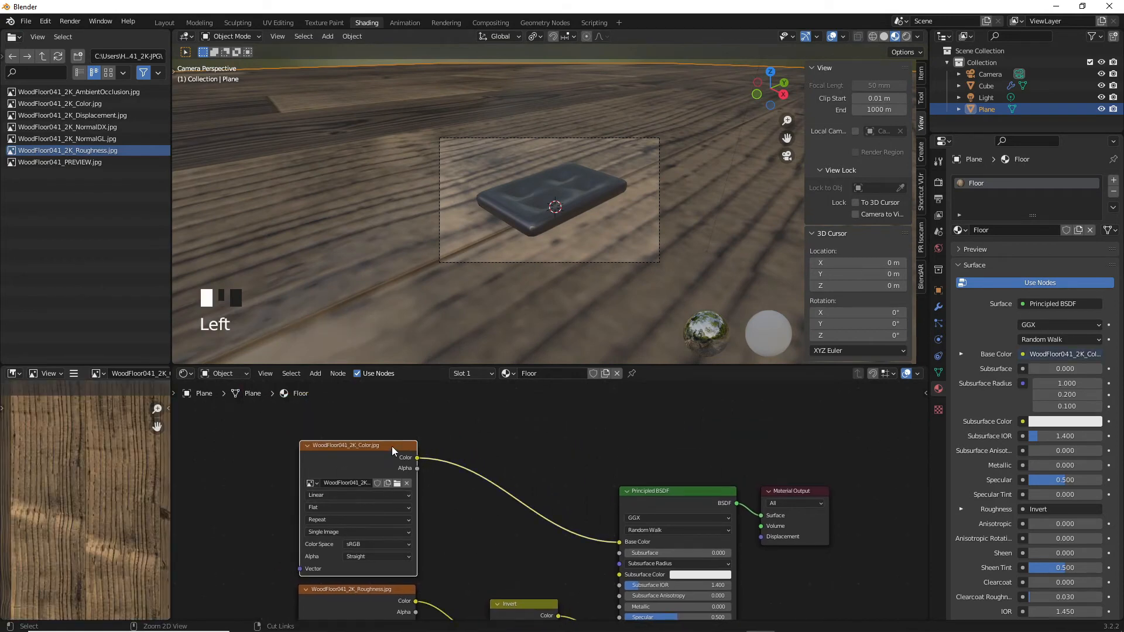
pyautogui.hotkey('ctrl', 't')
pyautogui.moveTo(364, 424); pyautogui.dragTo(559, 409, button='middle')
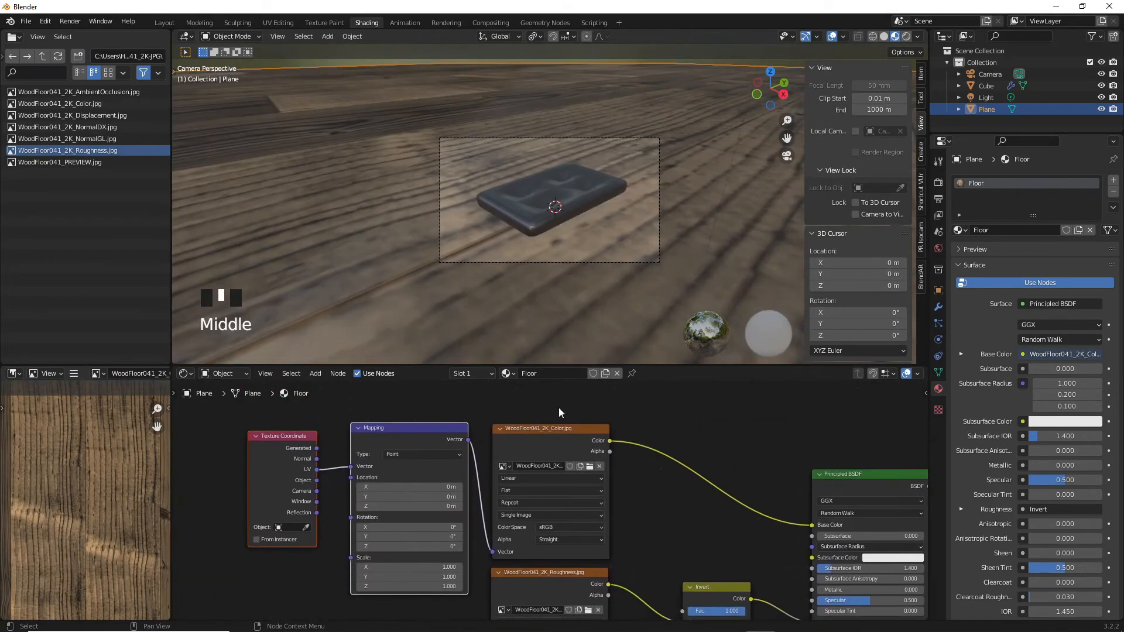
# Step: Set the Mapping node's X scale to 1.3 and its Y scale to 1
pyautogui.moveTo(443, 566)
pyautogui.mouseDown()
pyautogui.moveTo(463, 567)
pyautogui.moveTo(430, 579)
pyautogui.mouseUp()
pyautogui.click(428, 578)
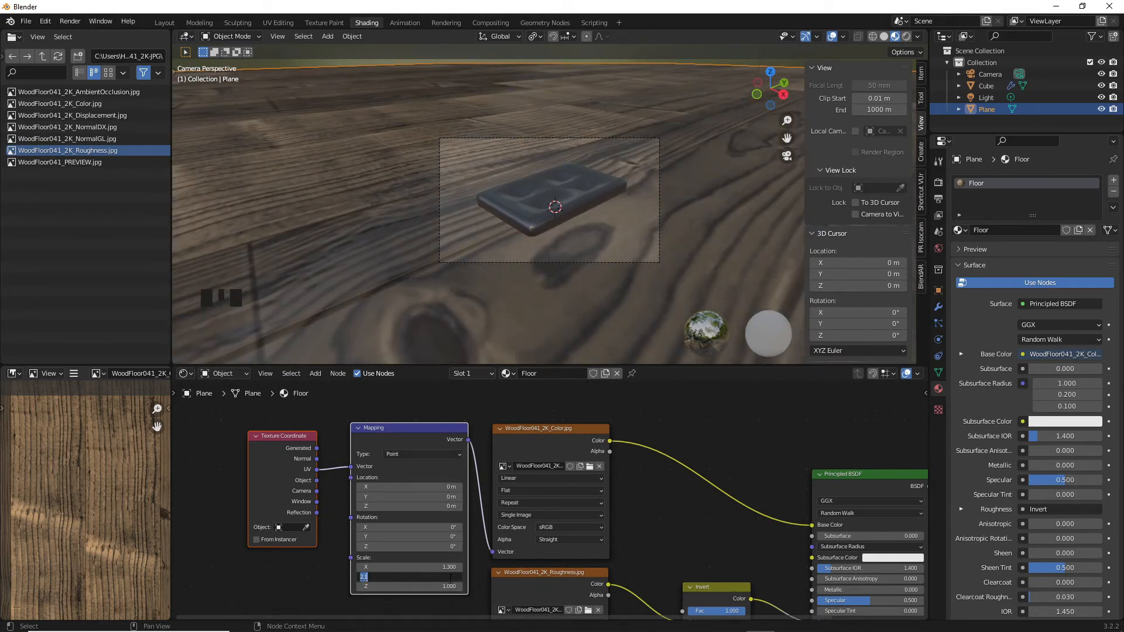
pyautogui.press('Return')
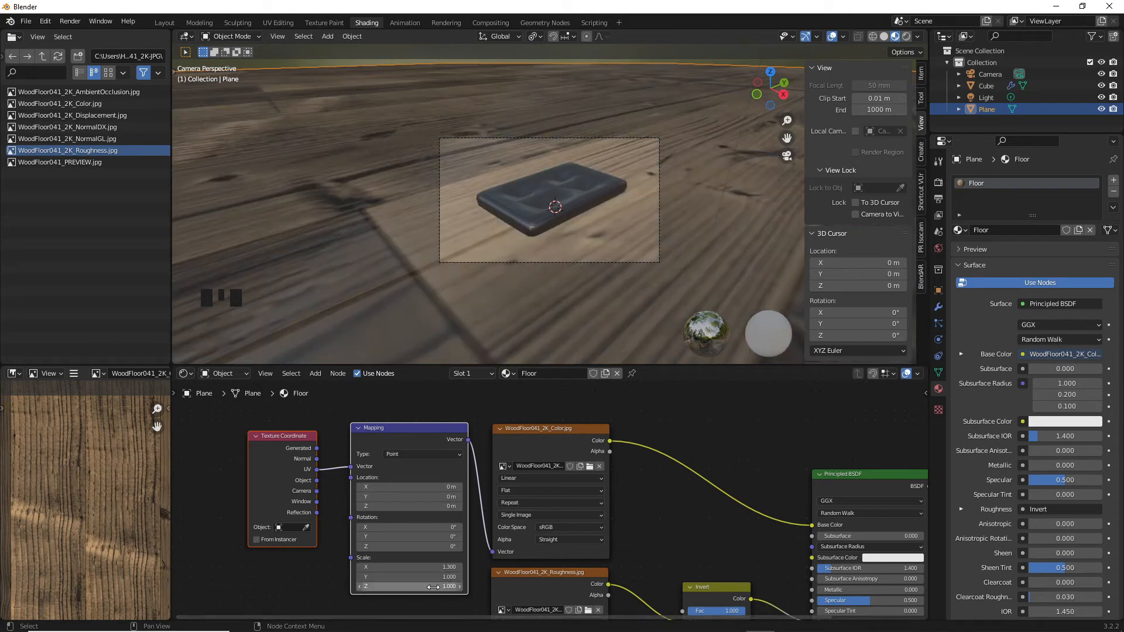
# Step: Select the cushion, render a still image of the camera view, and close the render result
pyautogui.click(696, 206)
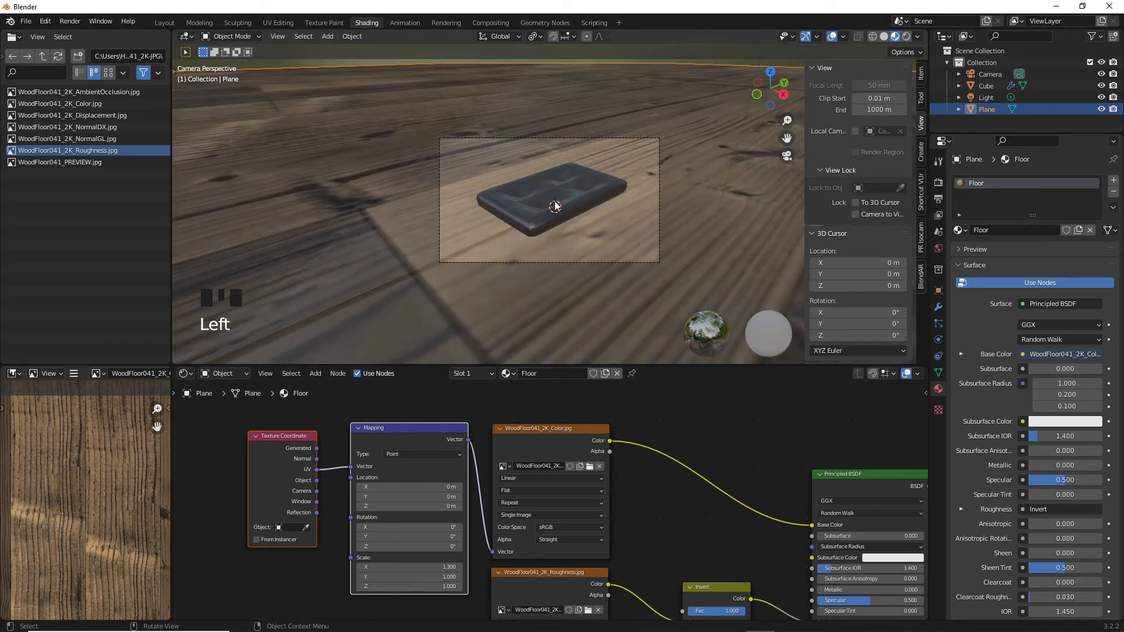
pyautogui.click(565, 183)
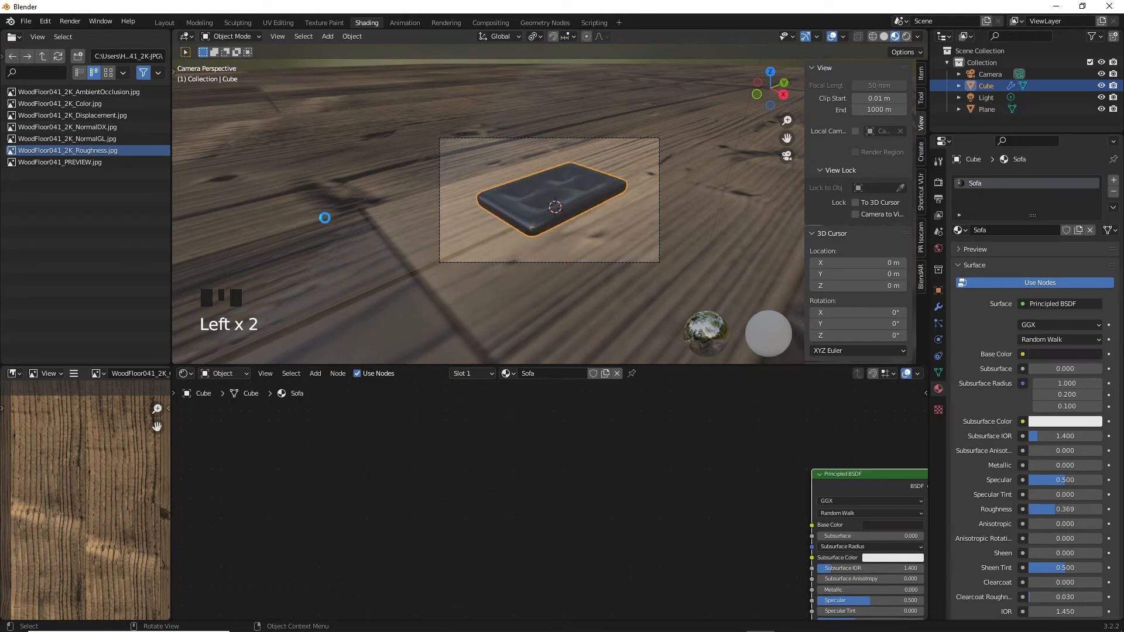
pyautogui.press('F12')
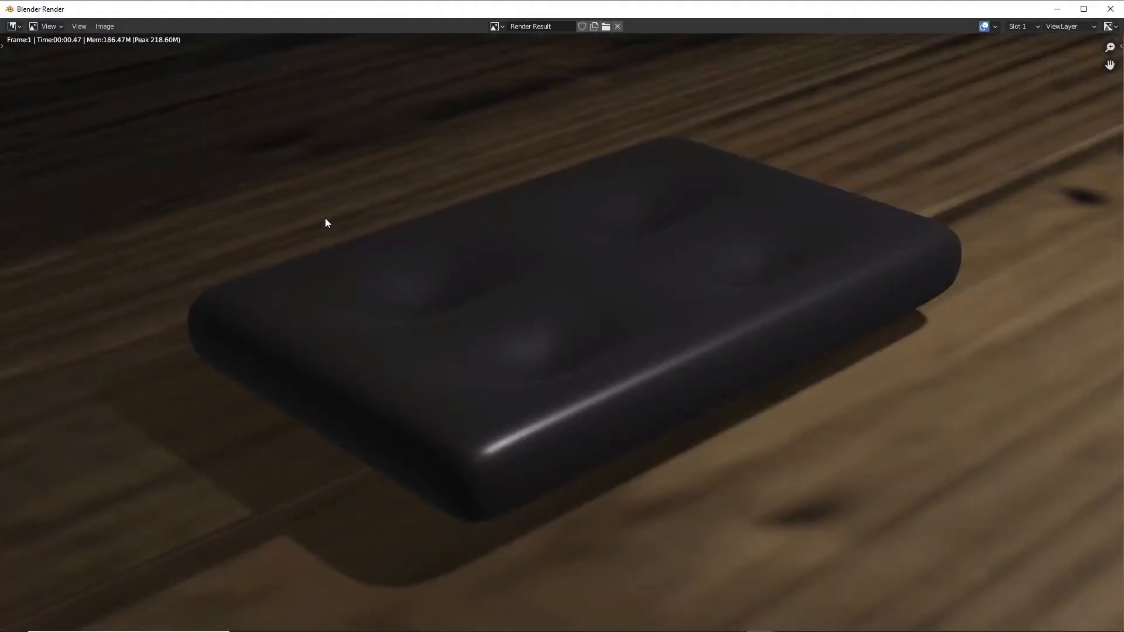
pyautogui.click(1110, 9)
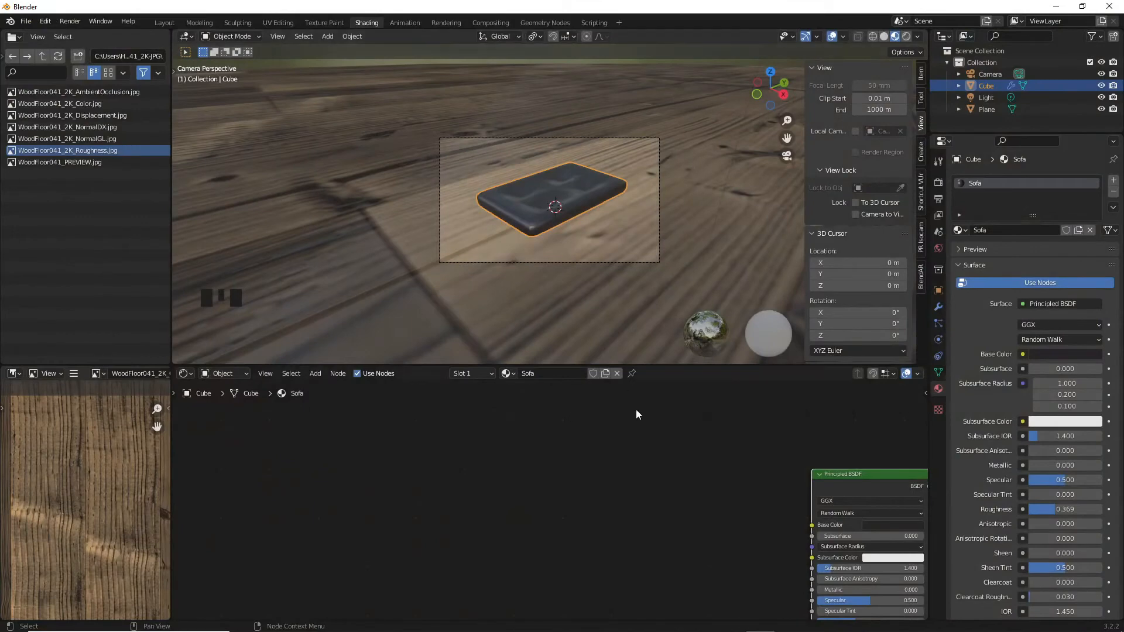
# Step: Select the ground plane and change the X scale of its Mapping node to -0.9
pyautogui.press('Home')
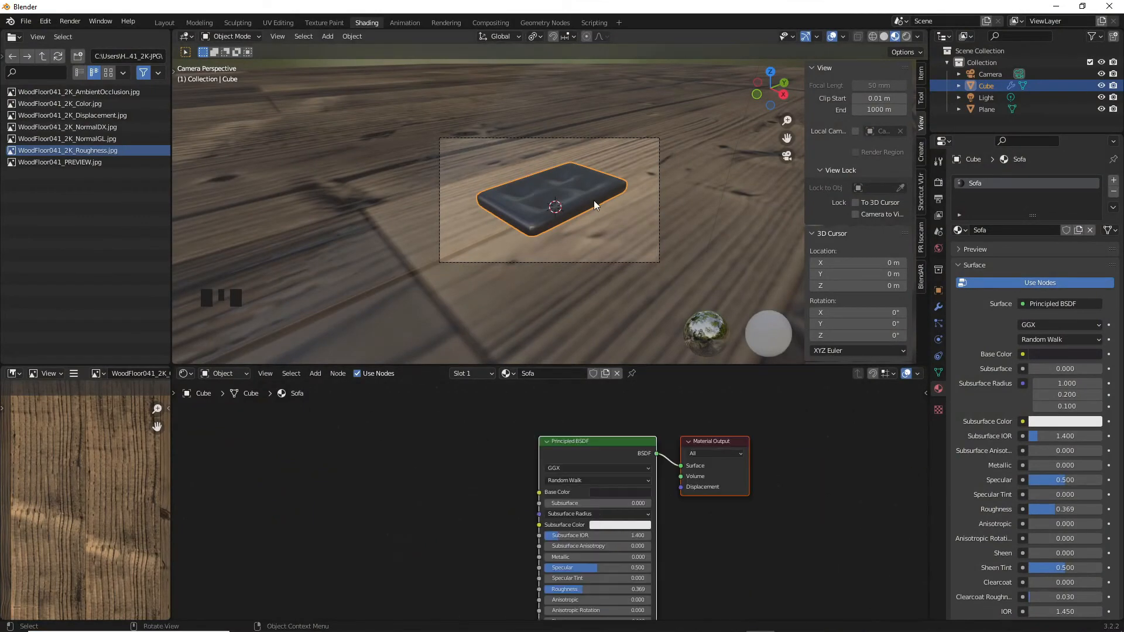
pyautogui.click(593, 200)
pyautogui.click(514, 320)
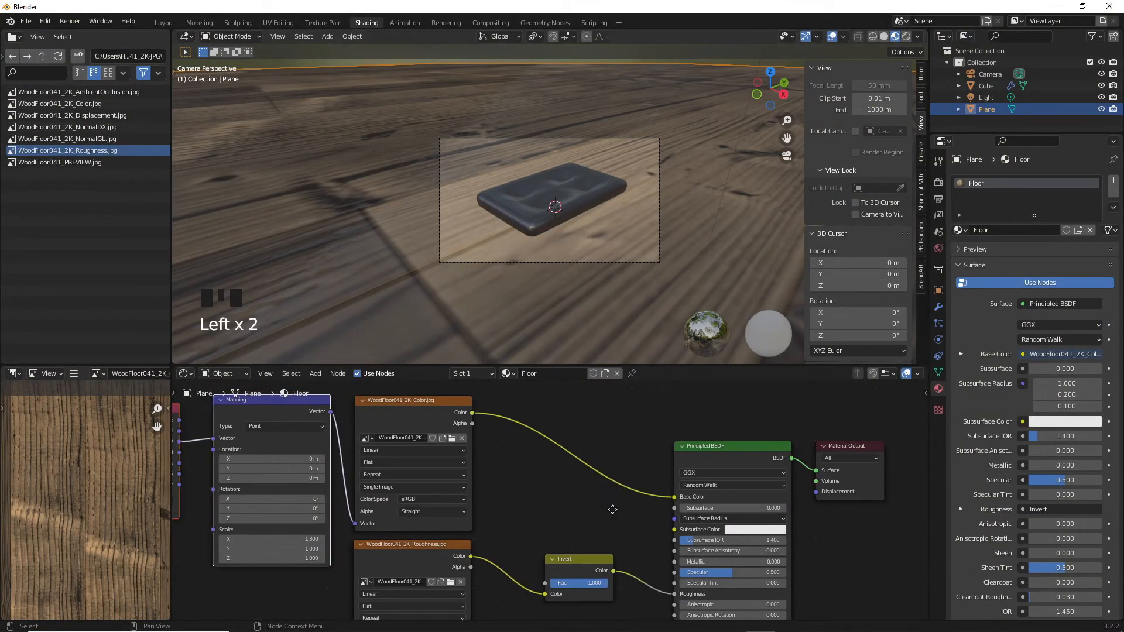
pyautogui.moveTo(397, 536)
pyautogui.mouseDown()
pyautogui.moveTo(538, 535)
pyautogui.moveTo(409, 535)
pyautogui.mouseUp()
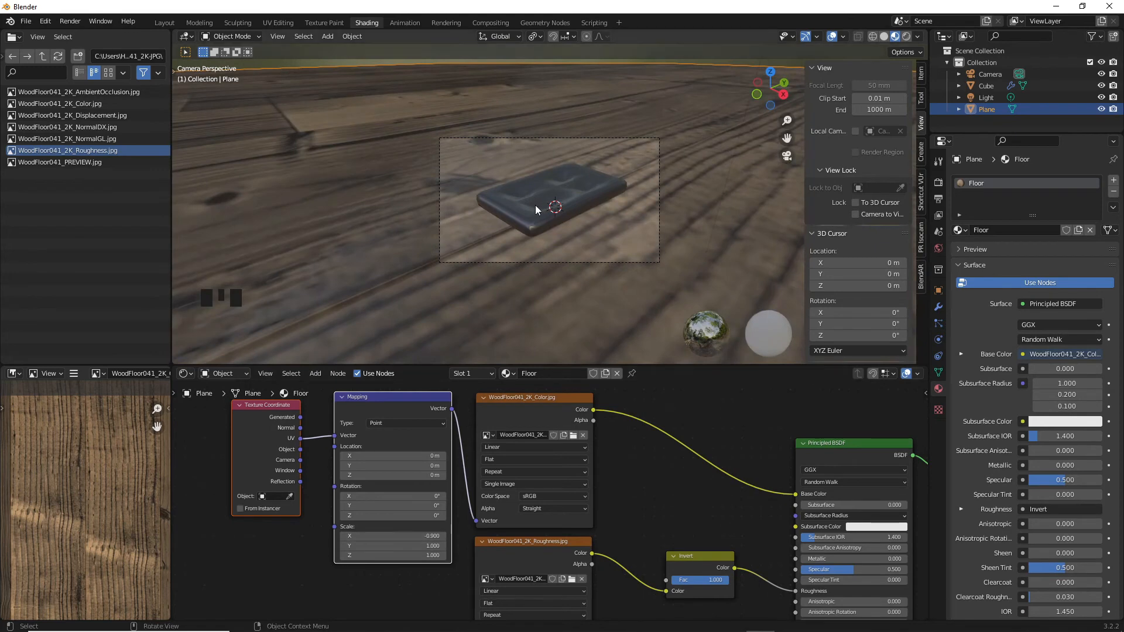
# Step: Scale the ground plane down uniformly so the wood planks appear much smaller relative to the cushion
pyautogui.click(372, 262)
pyautogui.press('s')
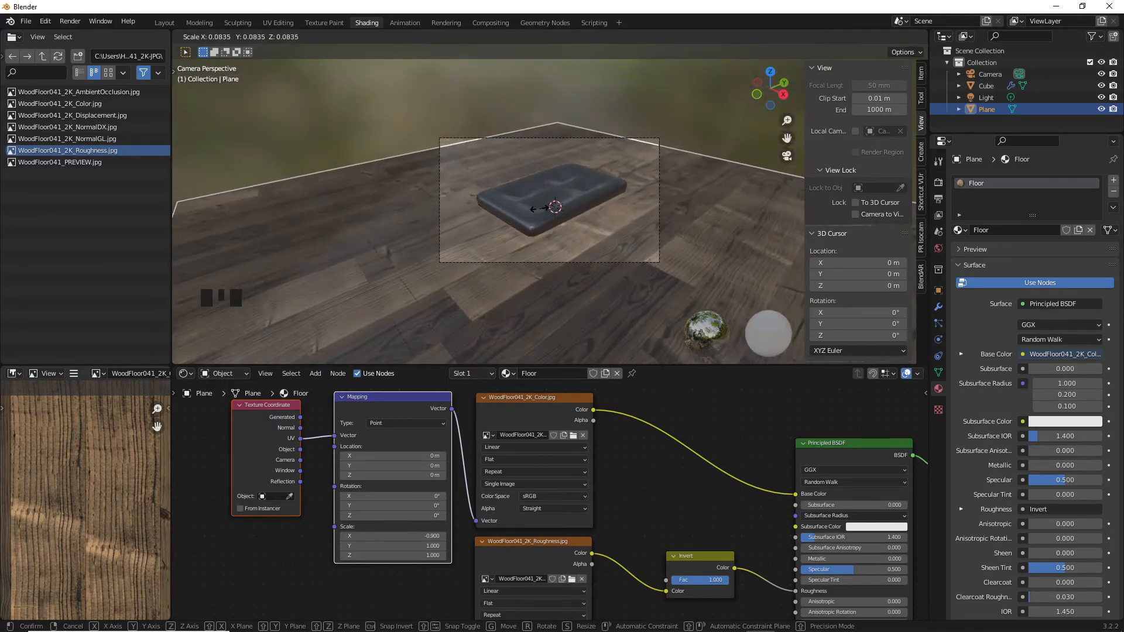
pyautogui.click(535, 206)
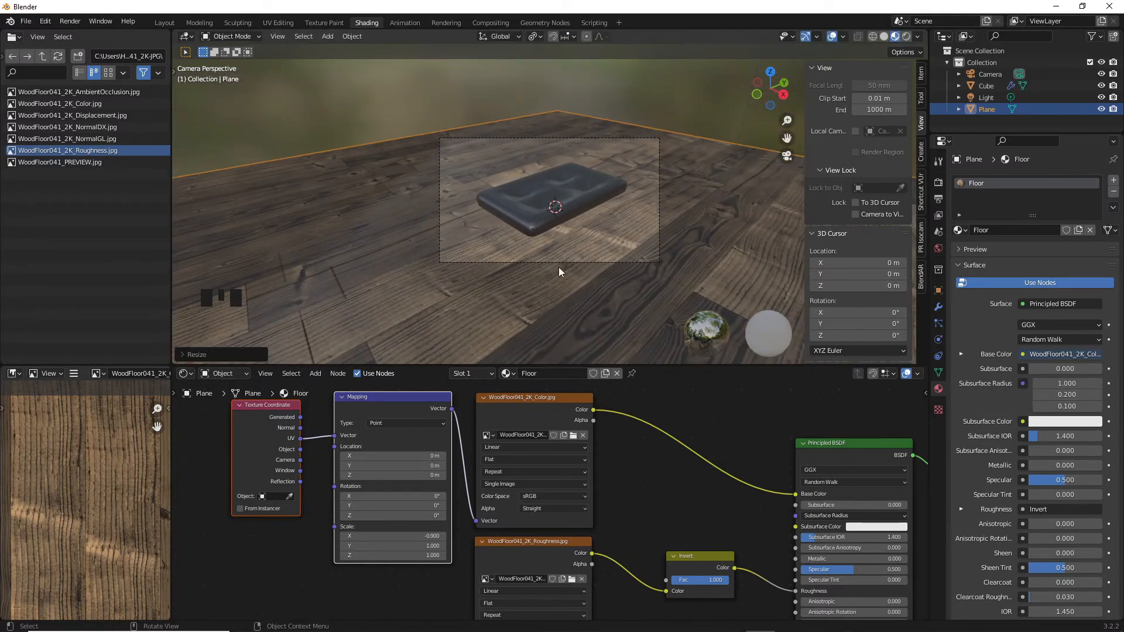
# Step: Set the X scale of the Floor material's Mapping node to 2
pyautogui.moveTo(399, 535)
pyautogui.mouseDown()
pyautogui.moveTo(444, 535)
pyautogui.moveTo(395, 536)
pyautogui.mouseUp()
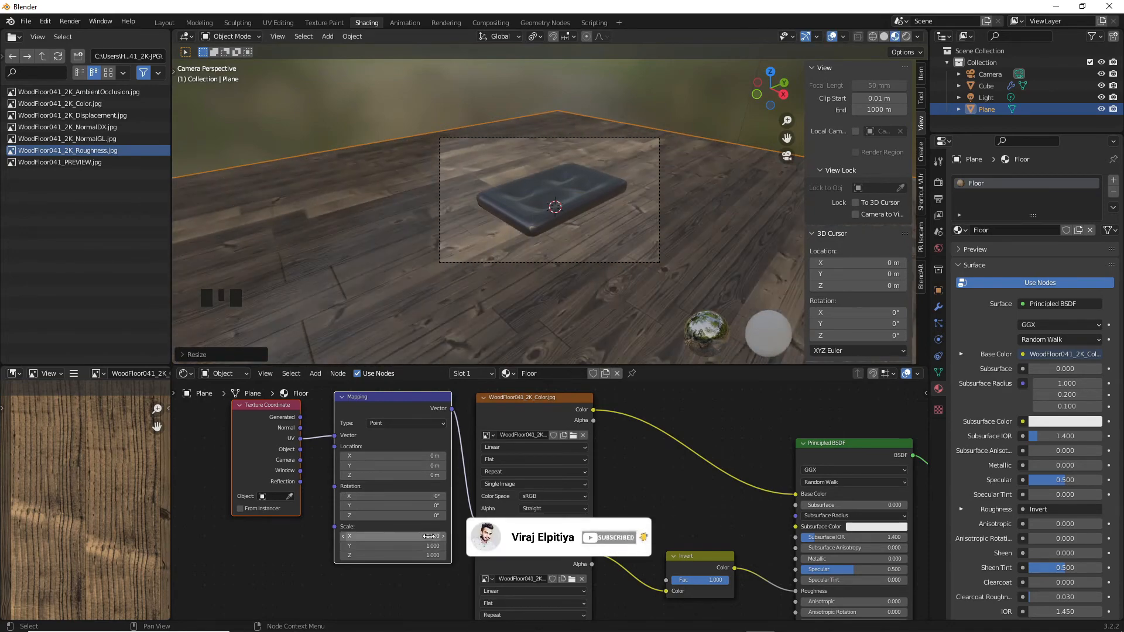
pyautogui.click(430, 536)
pyautogui.write('2')
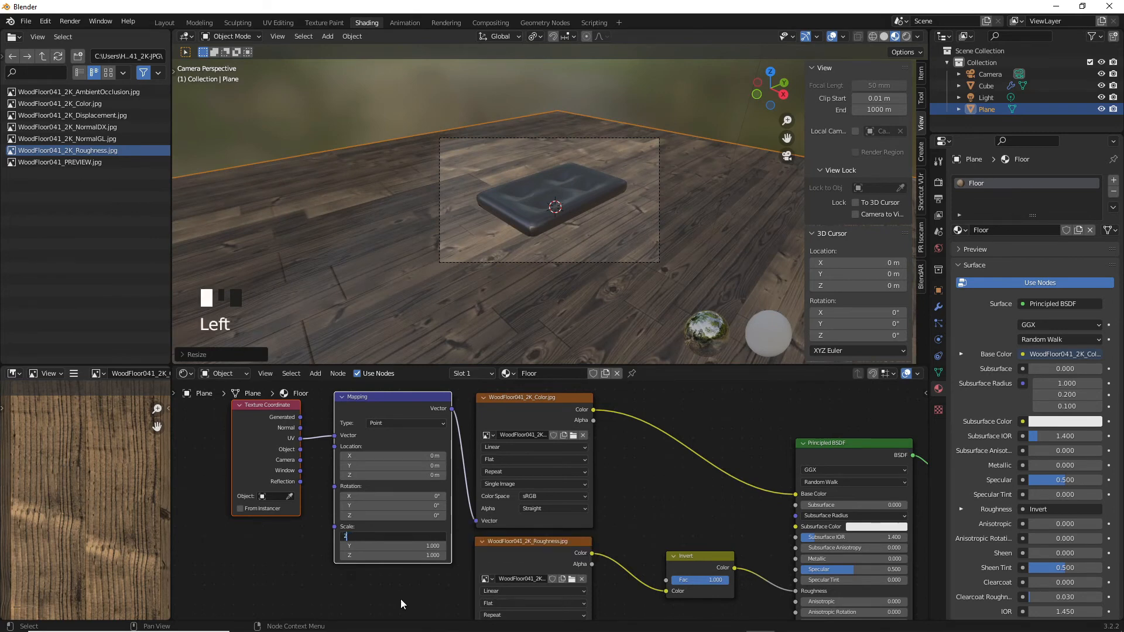
pyautogui.scroll(2, 601, 141)
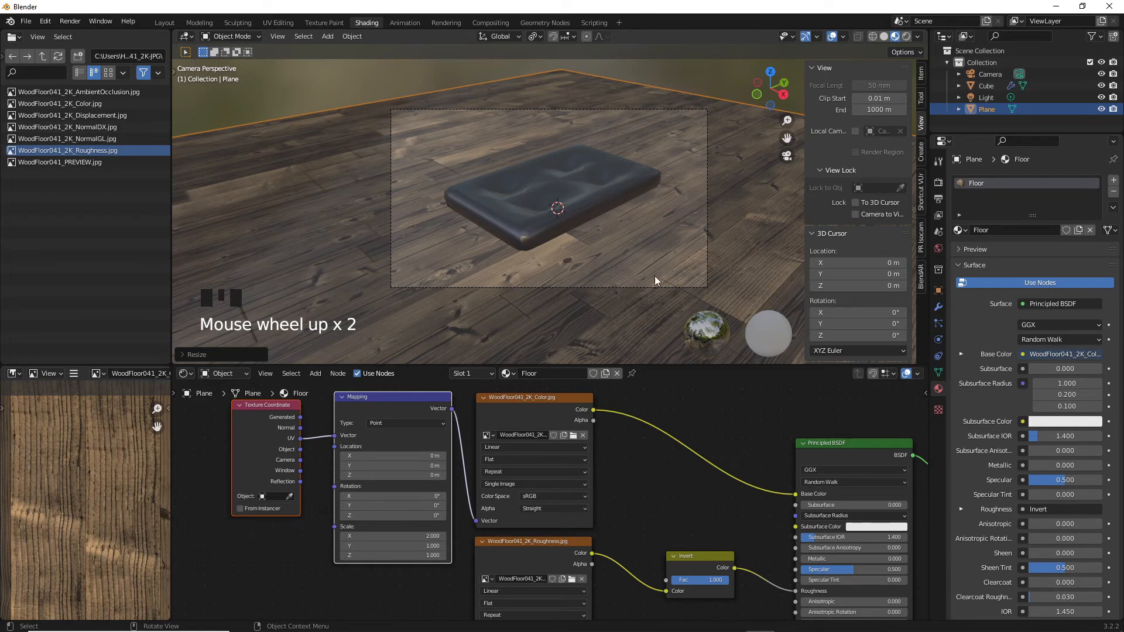
pyautogui.scroll(-8, 654, 276)
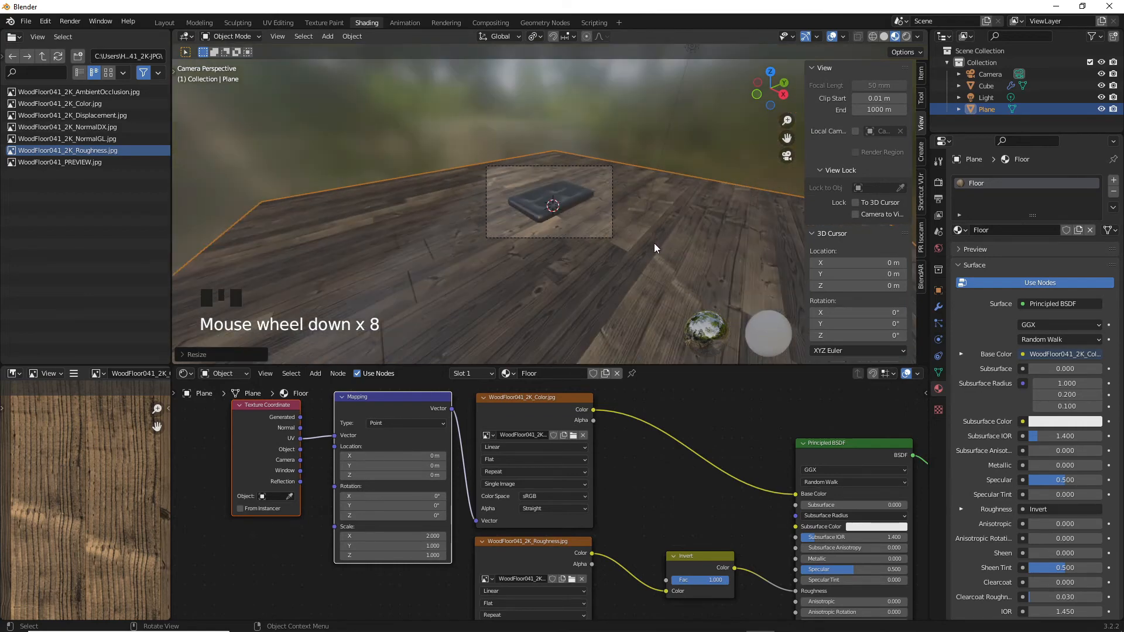
pyautogui.moveTo(654, 244); pyautogui.dragTo(610, 249, button='middle')
pyautogui.scroll(-8, 619, 228)
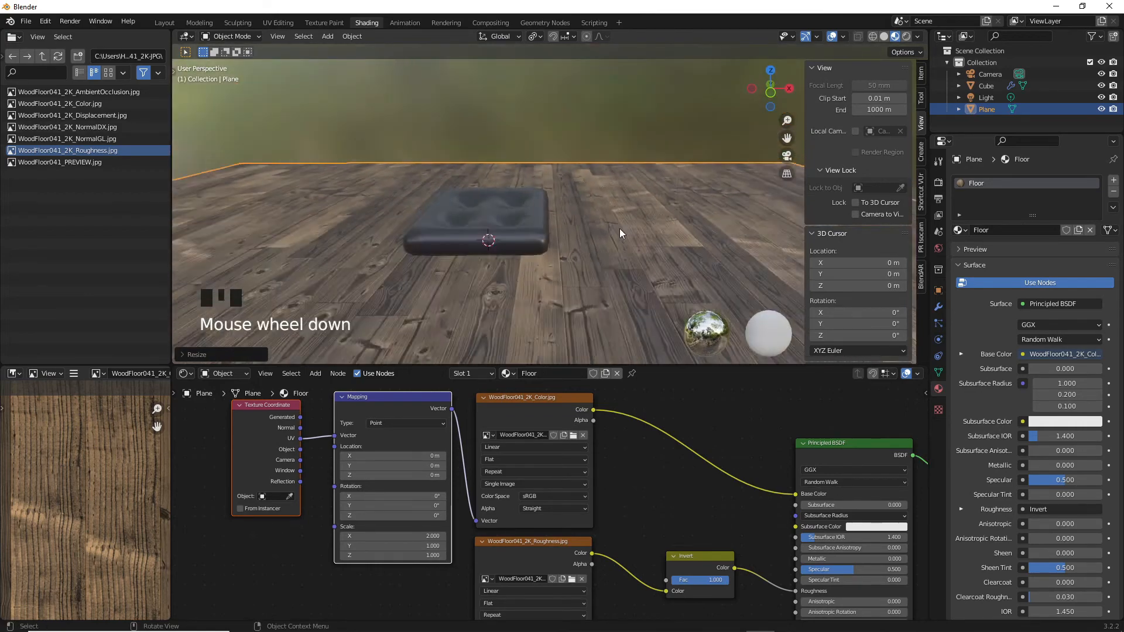
# Step: Set the power of the point light above the cushion to 2000 W and switch the viewport to rendered shading
pyautogui.scroll(4, 589, 129)
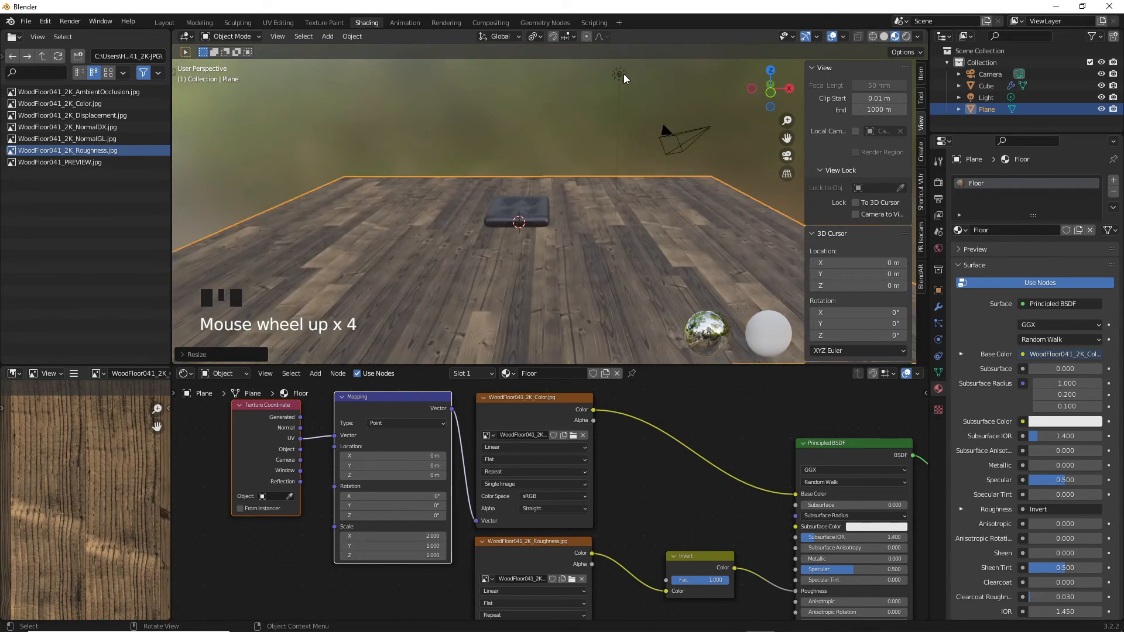
pyautogui.click(621, 74)
pyautogui.scroll(3, 600, 131)
pyautogui.keyDown('shift'); pyautogui.moveTo(585, 169); pyautogui.dragTo(574, 253, button='middle'); pyautogui.keyUp('shift')
pyautogui.scroll(-1, 574, 254)
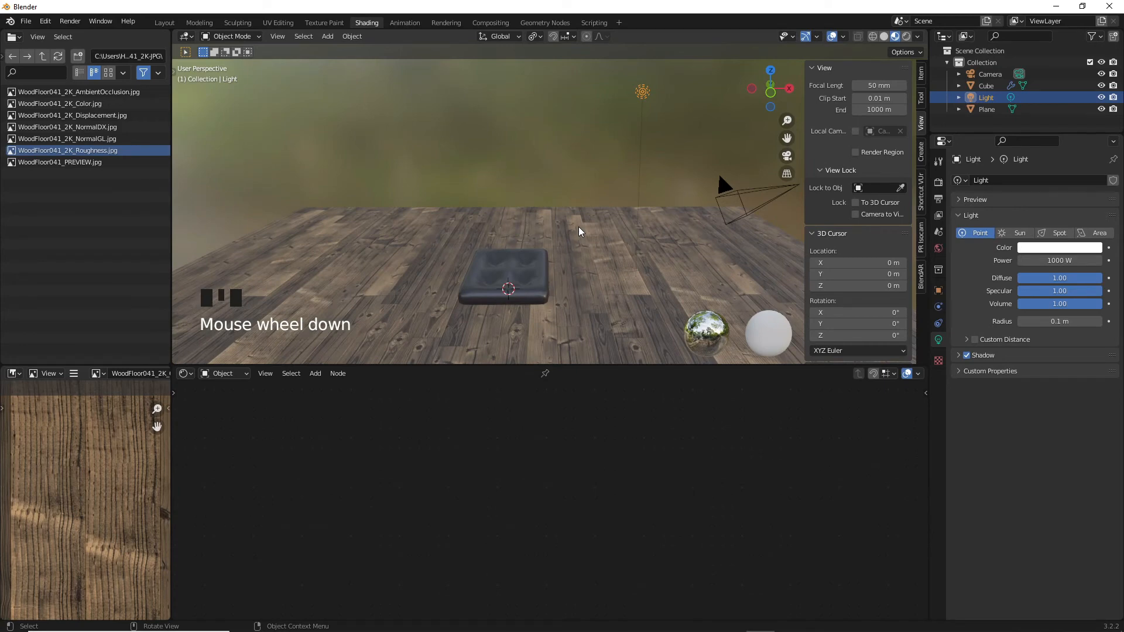
pyautogui.click(1061, 260)
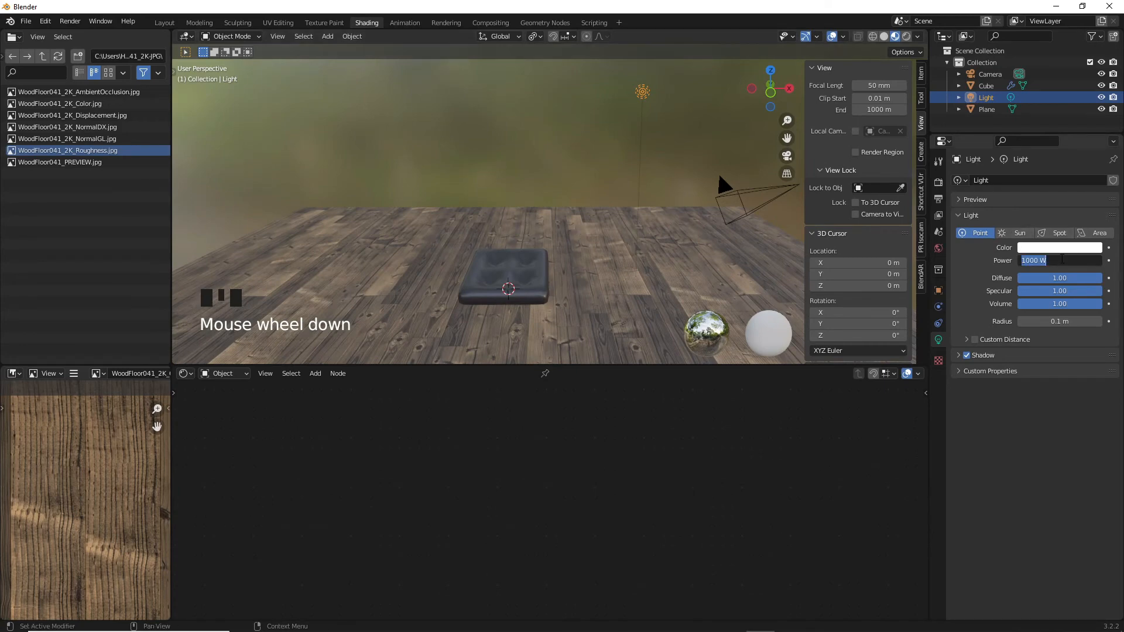
pyautogui.write('2000')
pyautogui.press('Return')
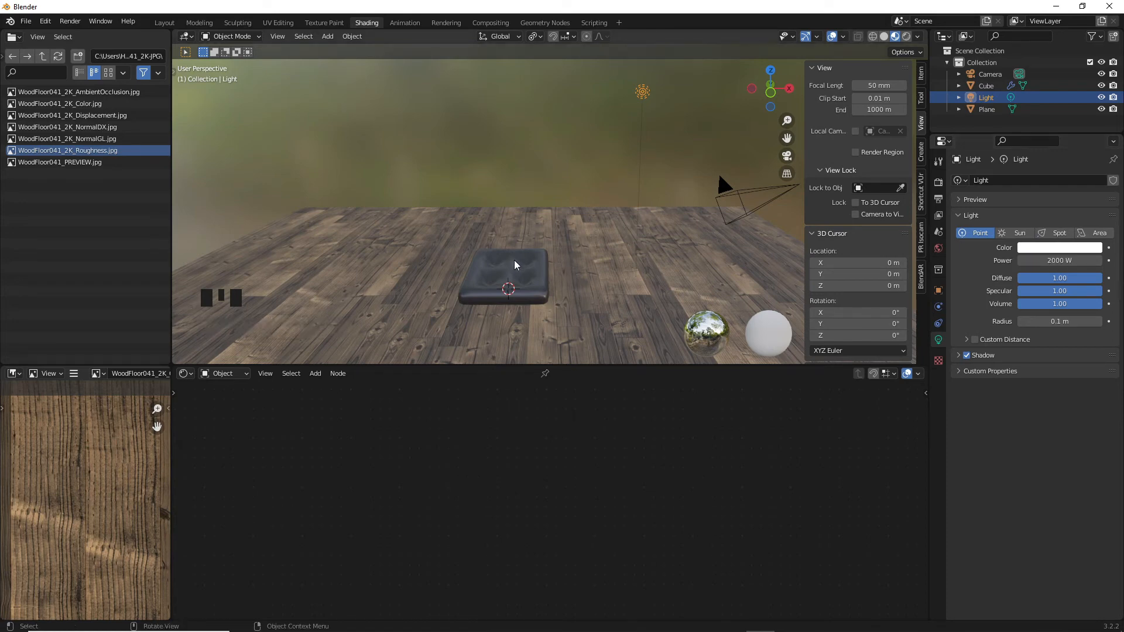
pyautogui.press('z')
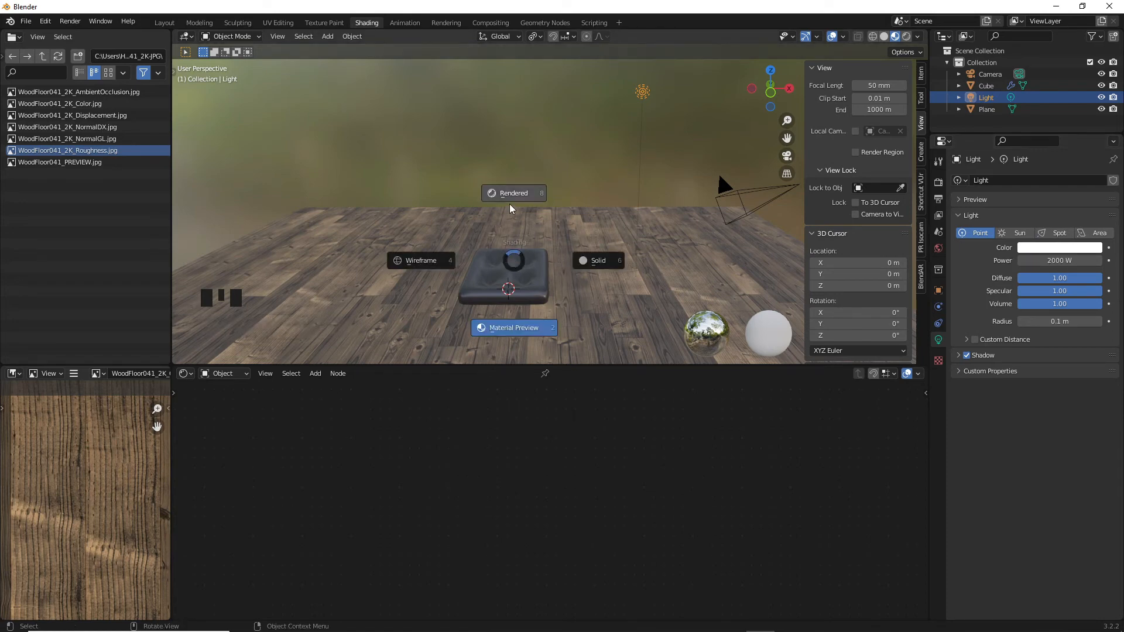
pyautogui.click(535, 198)
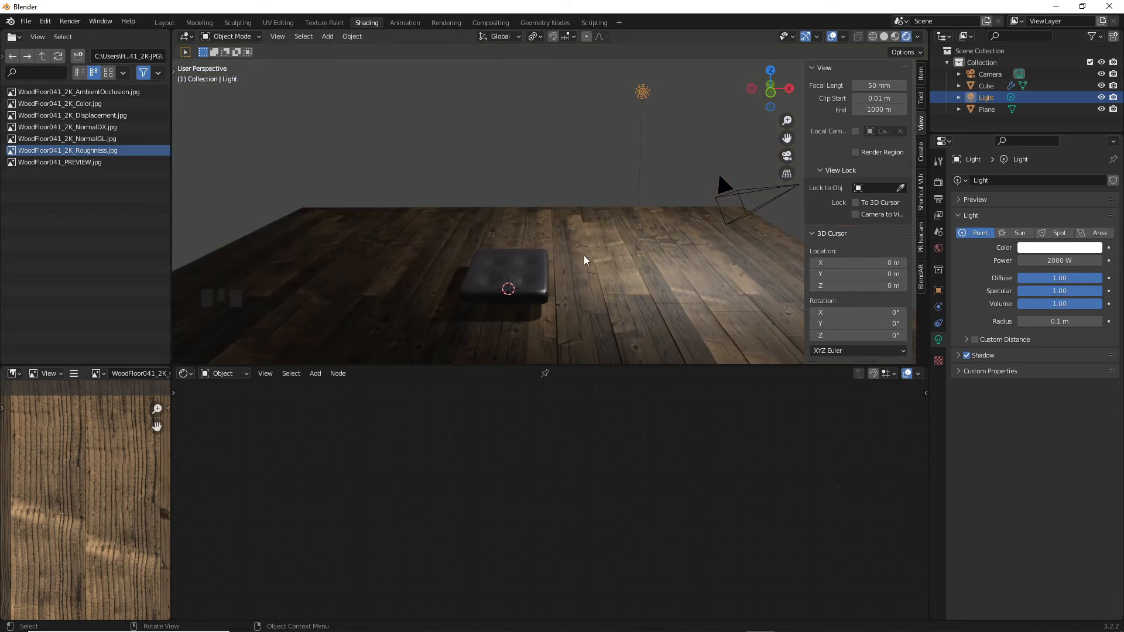
# Step: Duplicate the point light and place the copy about 3.7 m in -X, 4.3 m in -Y and 1 m higher
pyautogui.moveTo(584, 255)
pyautogui.mouseDown(button='middle')
pyautogui.moveTo(484, 267)
pyautogui.moveTo(511, 256)
pyautogui.mouseUp(button='middle')
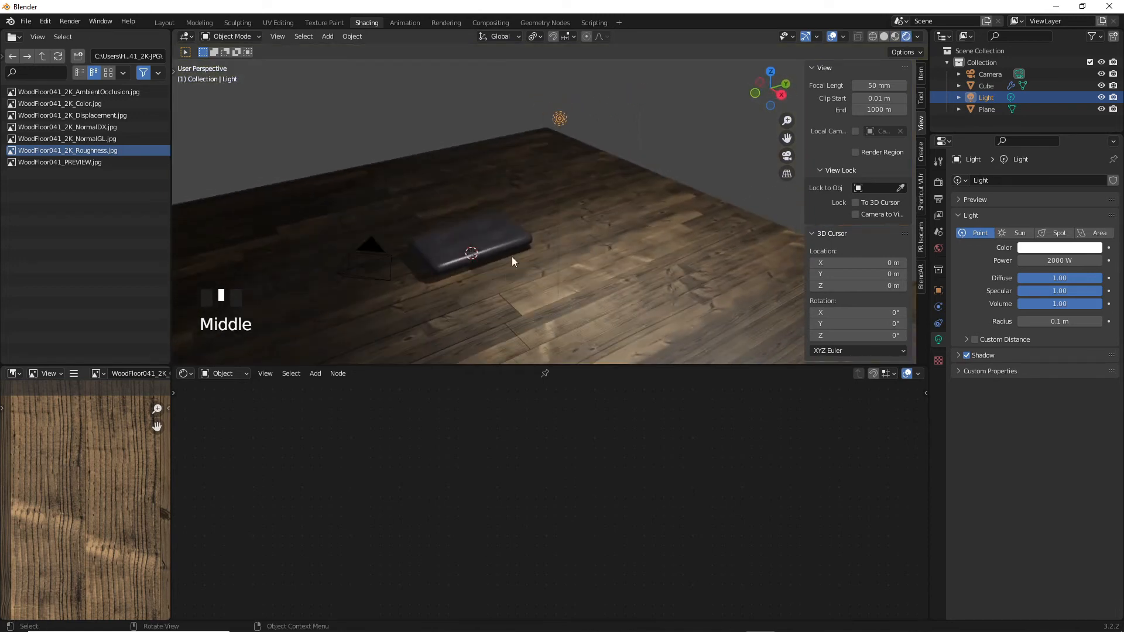
pyautogui.click(560, 119)
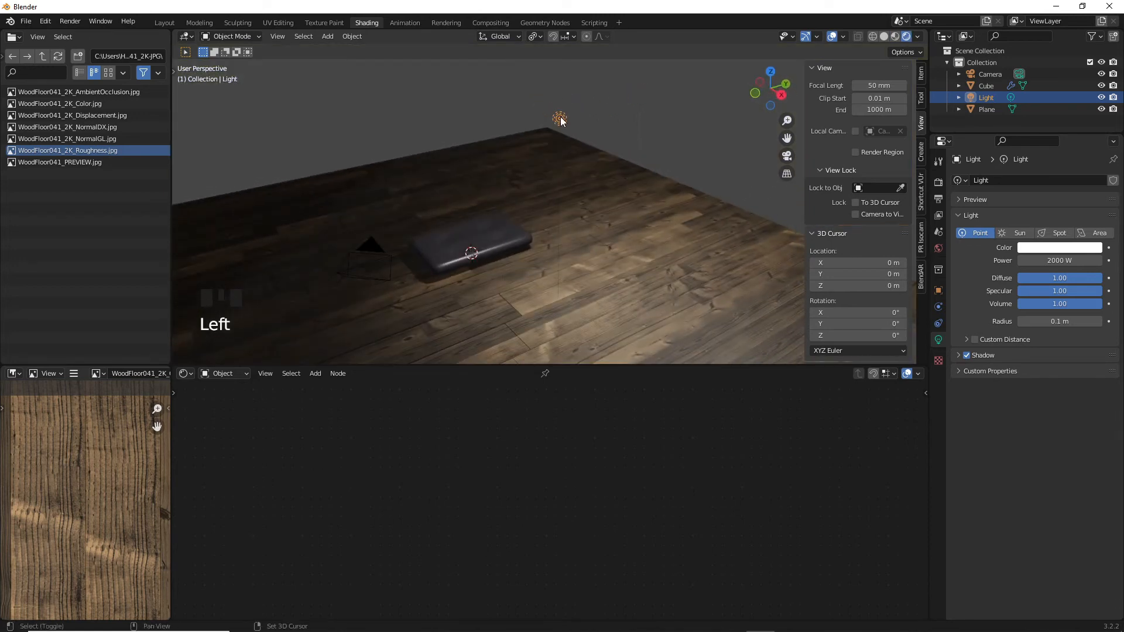
pyautogui.hotkey('shift', 'd')
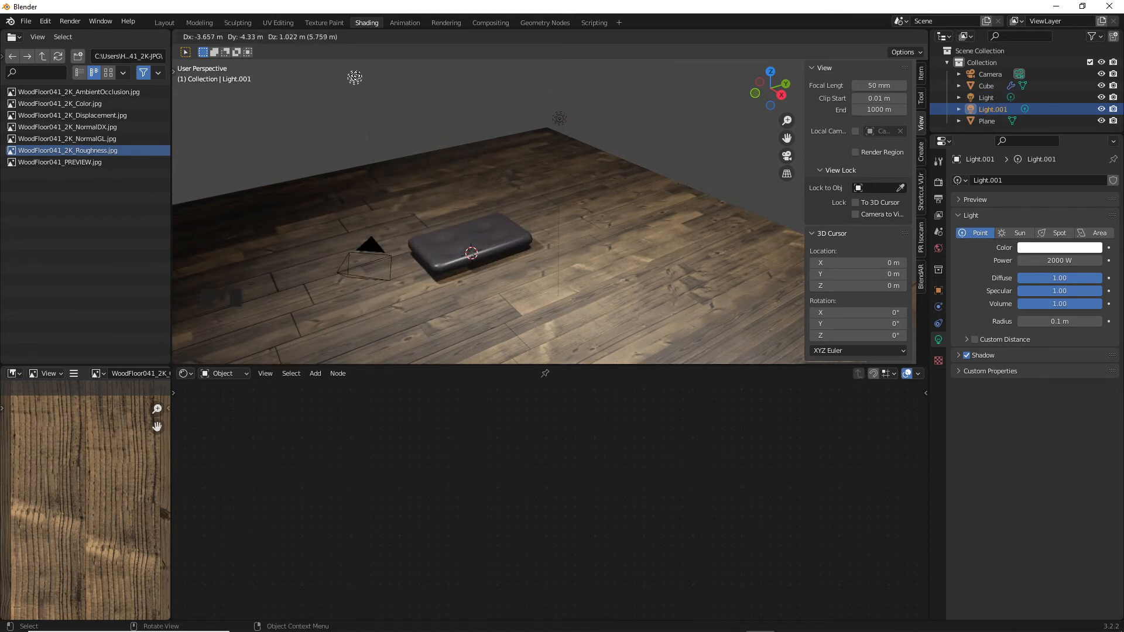
pyautogui.click(355, 77)
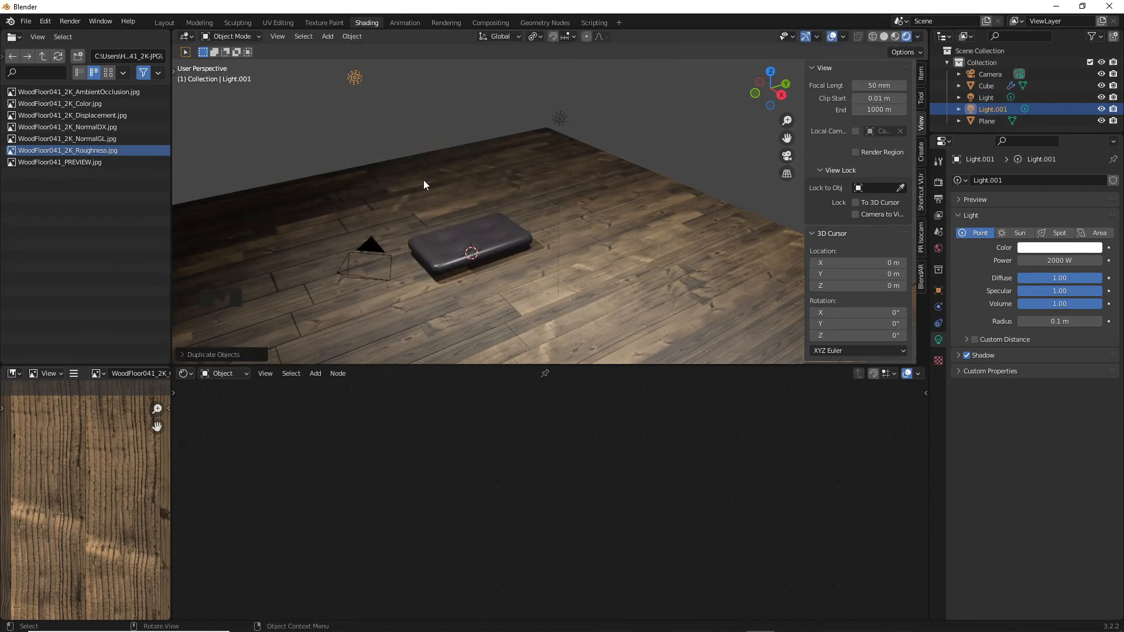
# Step: Change the color of the duplicated point light to a bright cyan
pyautogui.click(557, 116)
pyautogui.click(354, 76)
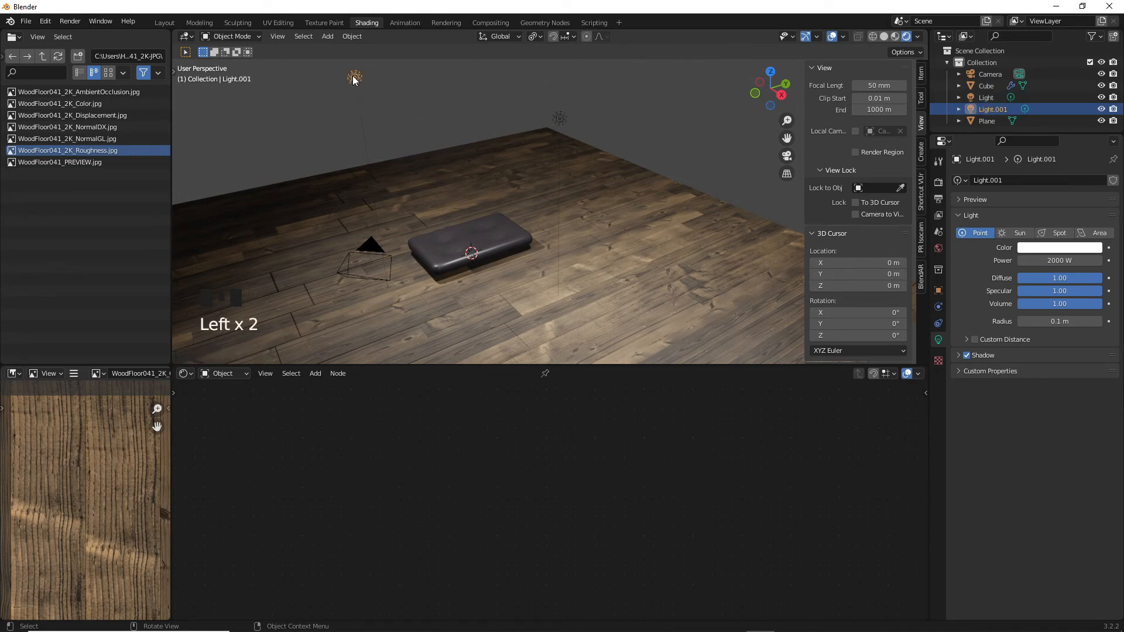
pyautogui.click(1069, 247)
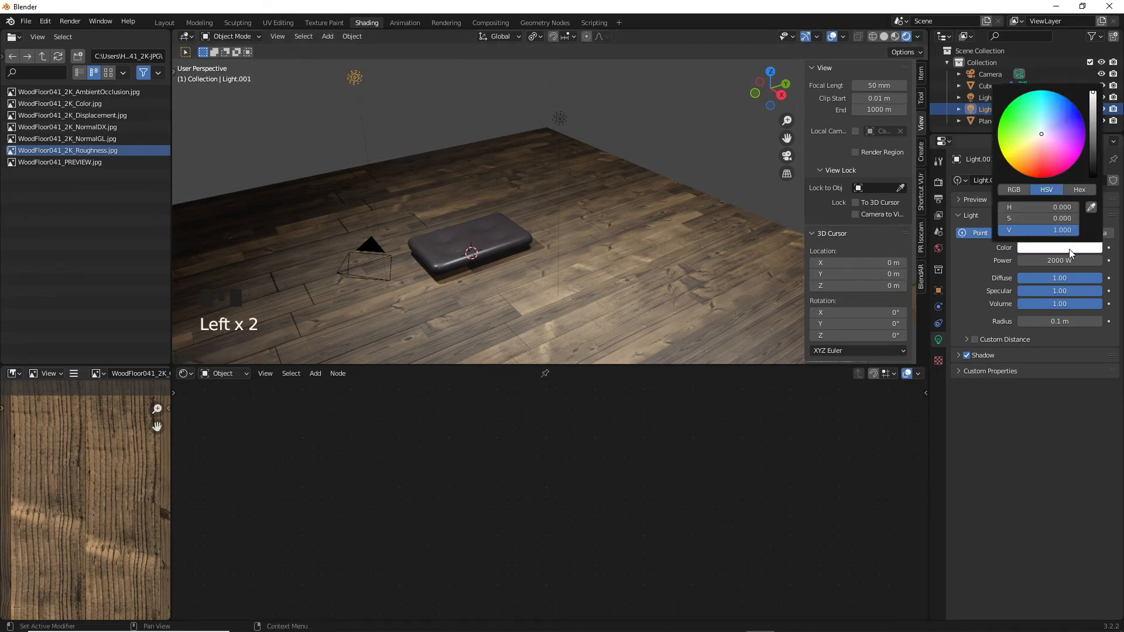
pyautogui.click(1052, 110)
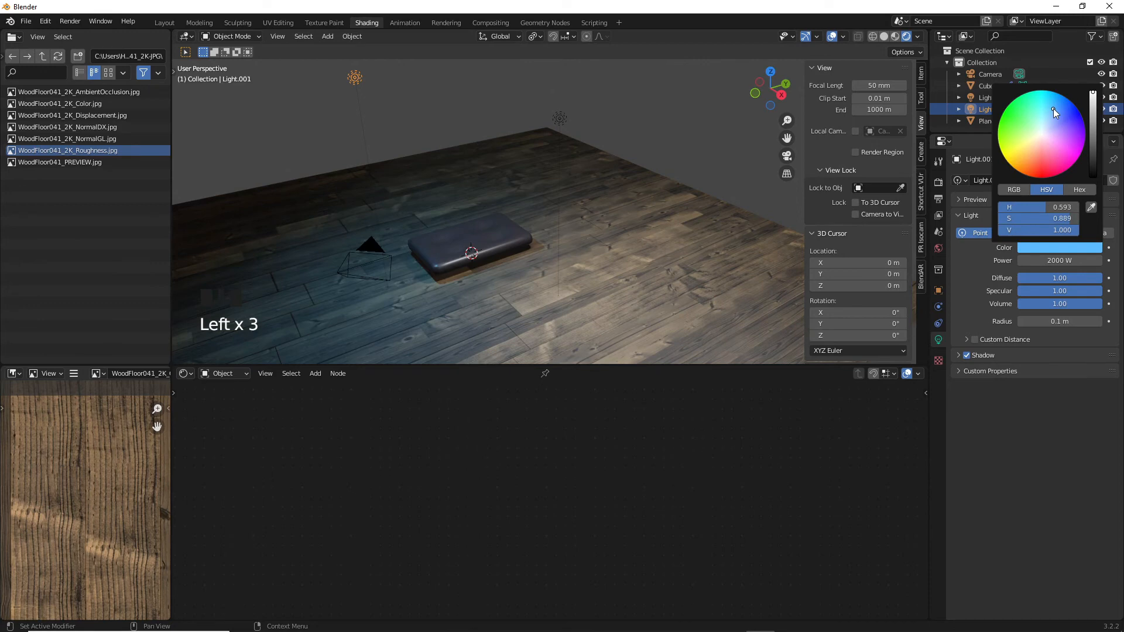
pyautogui.moveTo(1049, 111); pyautogui.dragTo(1048, 98)
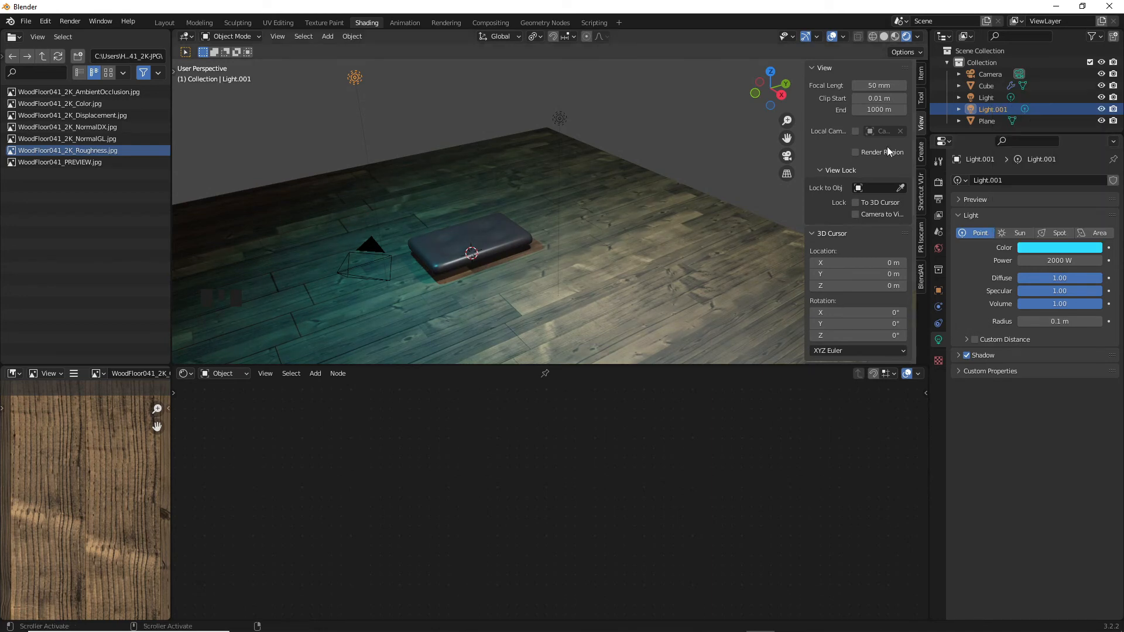
# Step: Render a still image to check the cushion under the white and cyan lights, and dismiss the render window
pyautogui.click(690, 216)
pyautogui.press('F12')
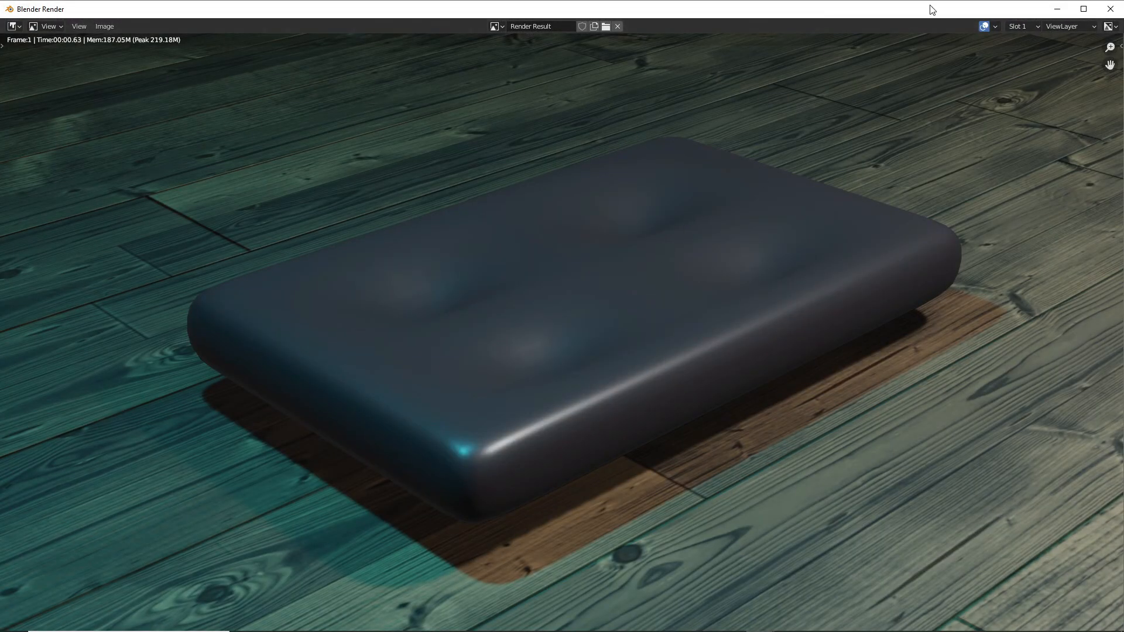
pyautogui.click(1055, 11)
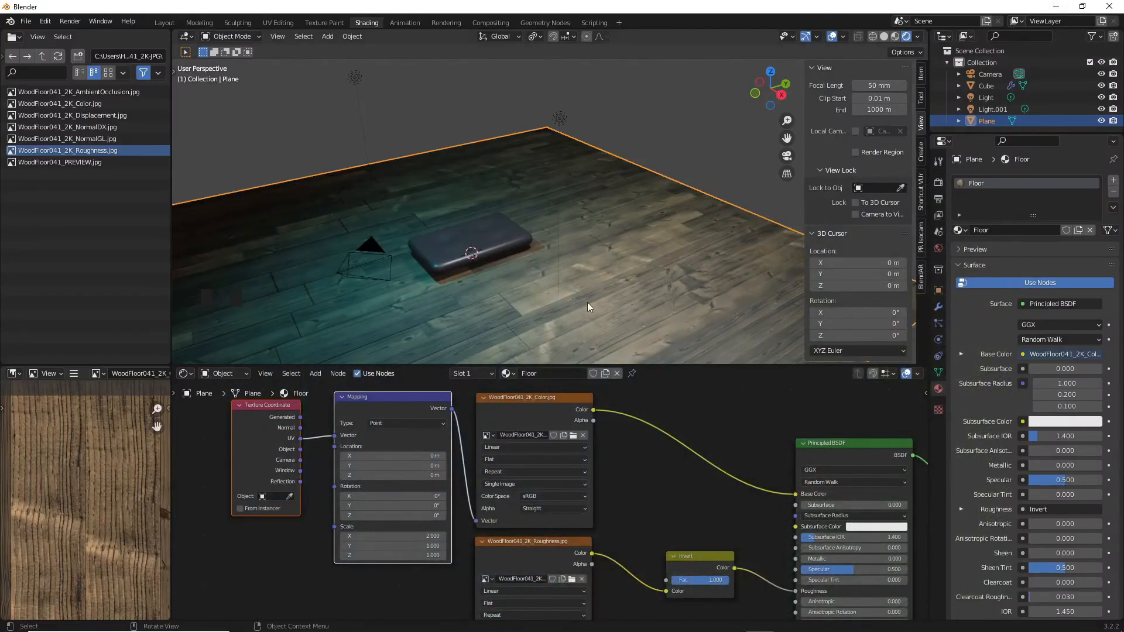
# Step: Set the original white light's power to 3000 W, render a test image and close the result
pyautogui.click(561, 119)
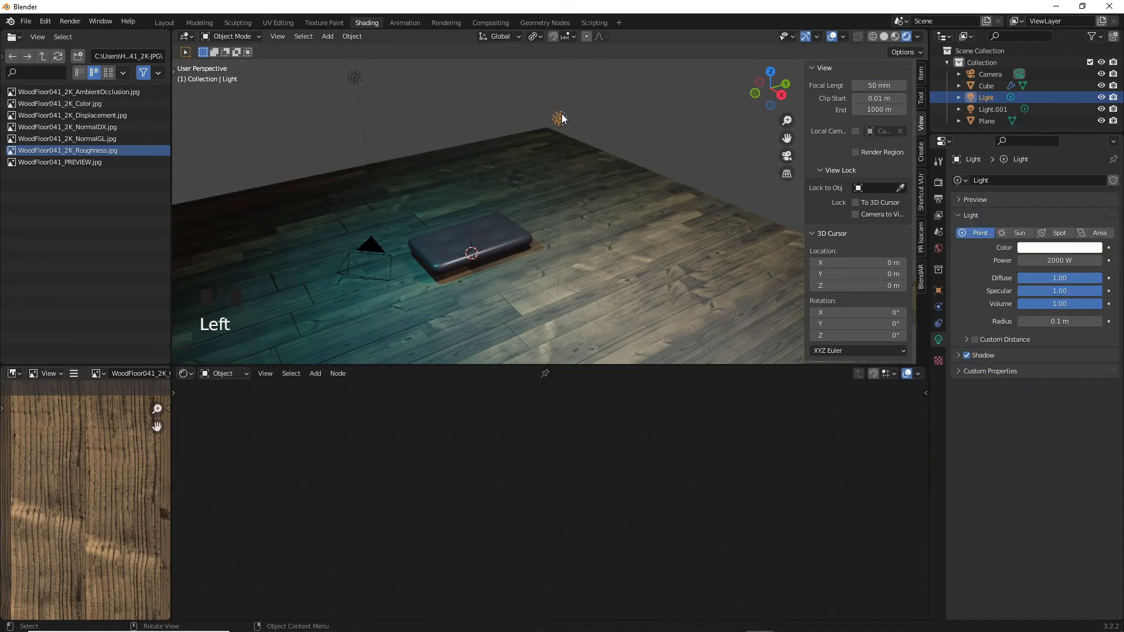
pyautogui.click(1085, 260)
pyautogui.write('3000')
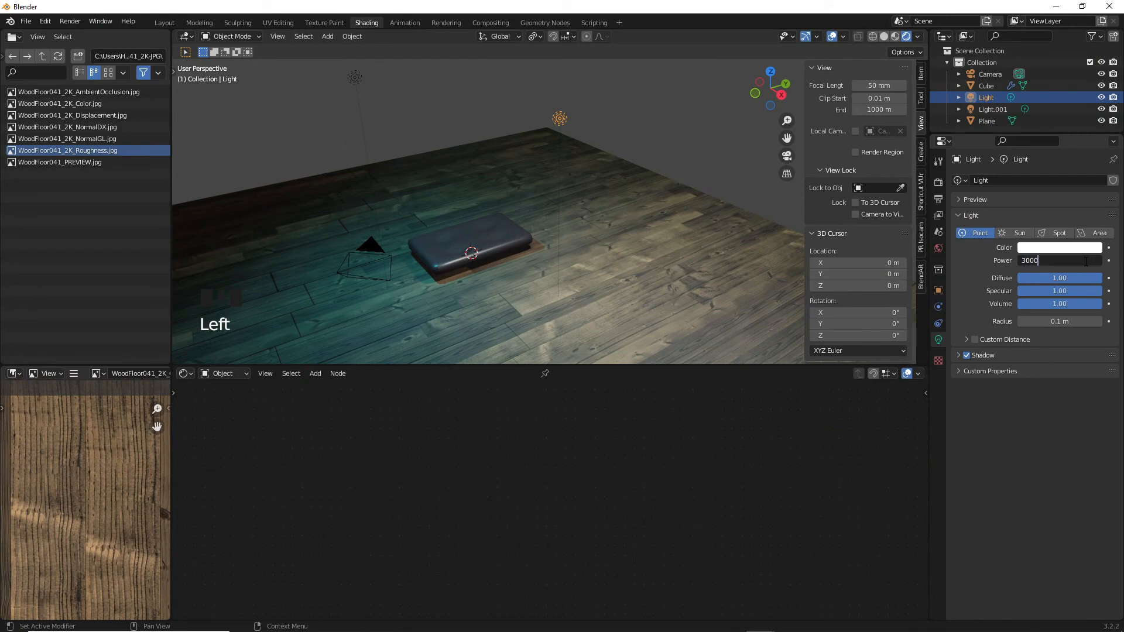
pyautogui.press('Return')
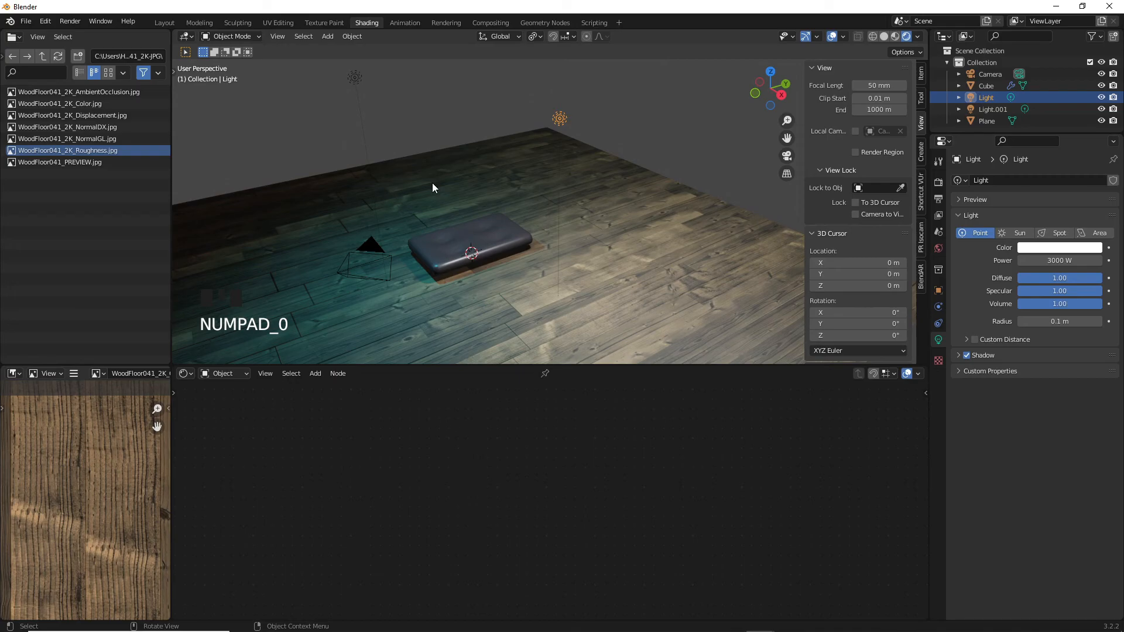
pyautogui.press('F12')
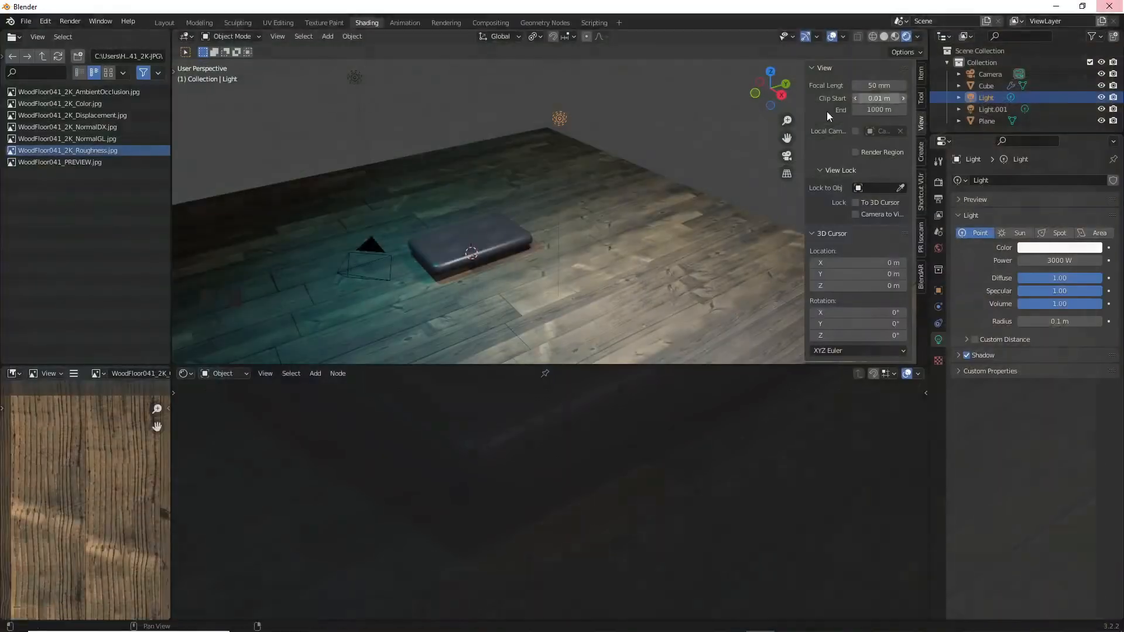
pyautogui.click(1110, 9)
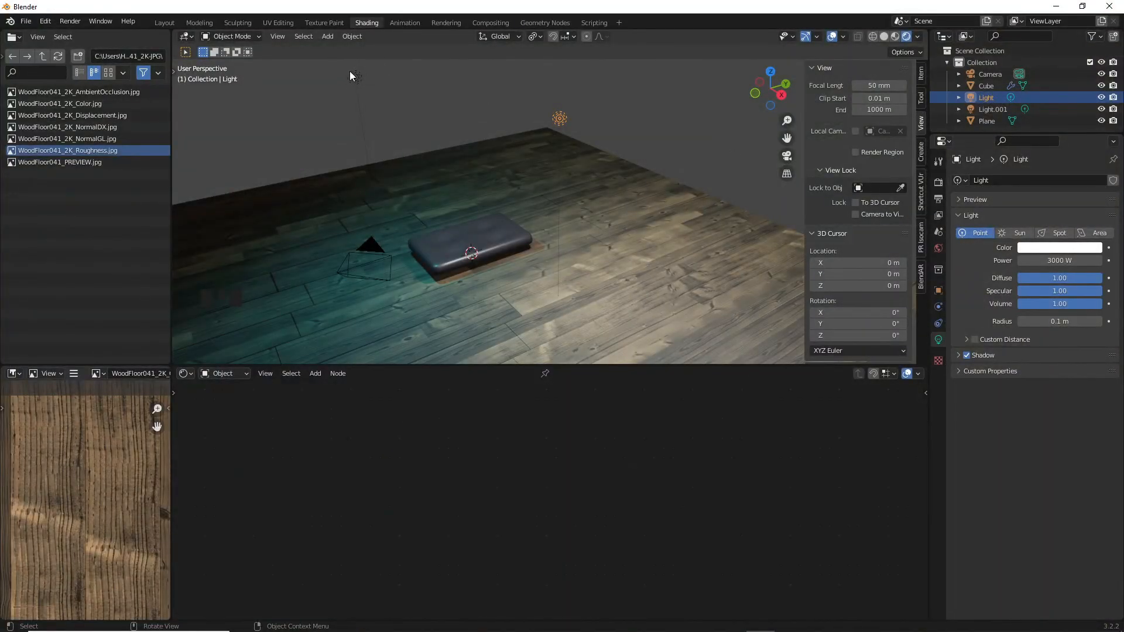
# Step: Move the cyan light about 2.9 m along the Y axis, and check it with a test render
pyautogui.click(357, 74)
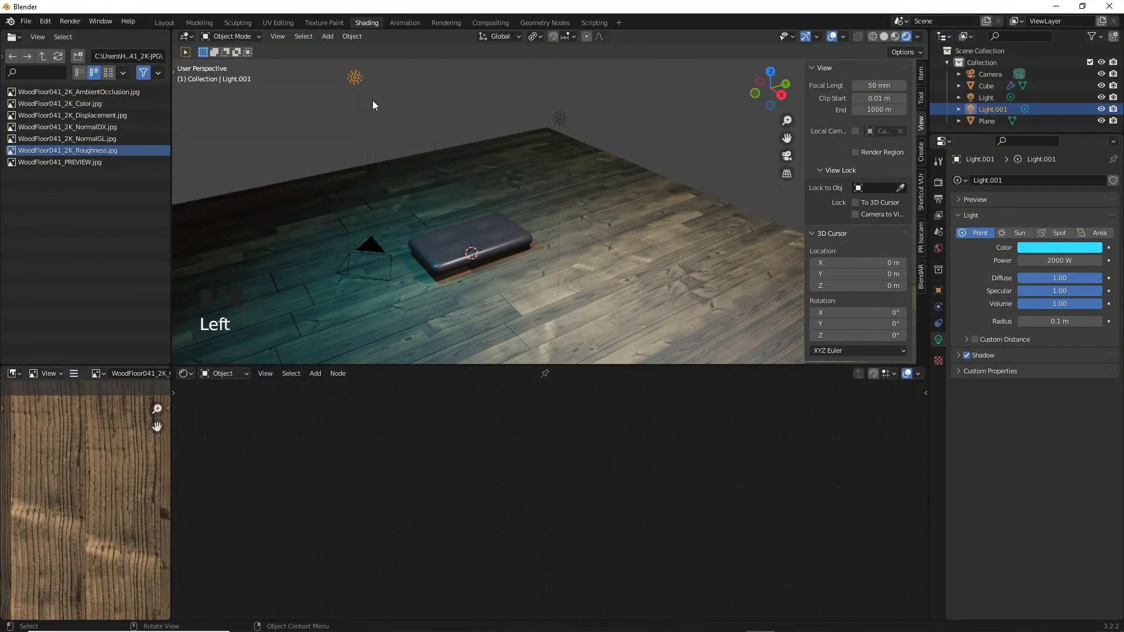
pyautogui.press('g')
pyautogui.press('x')
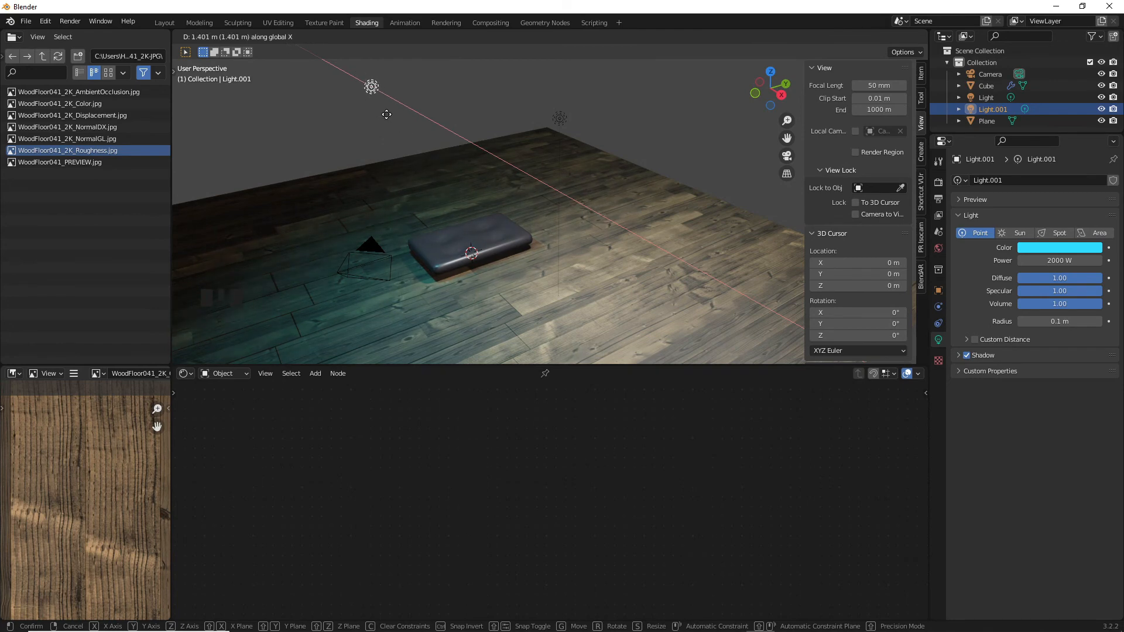
pyautogui.press('y')
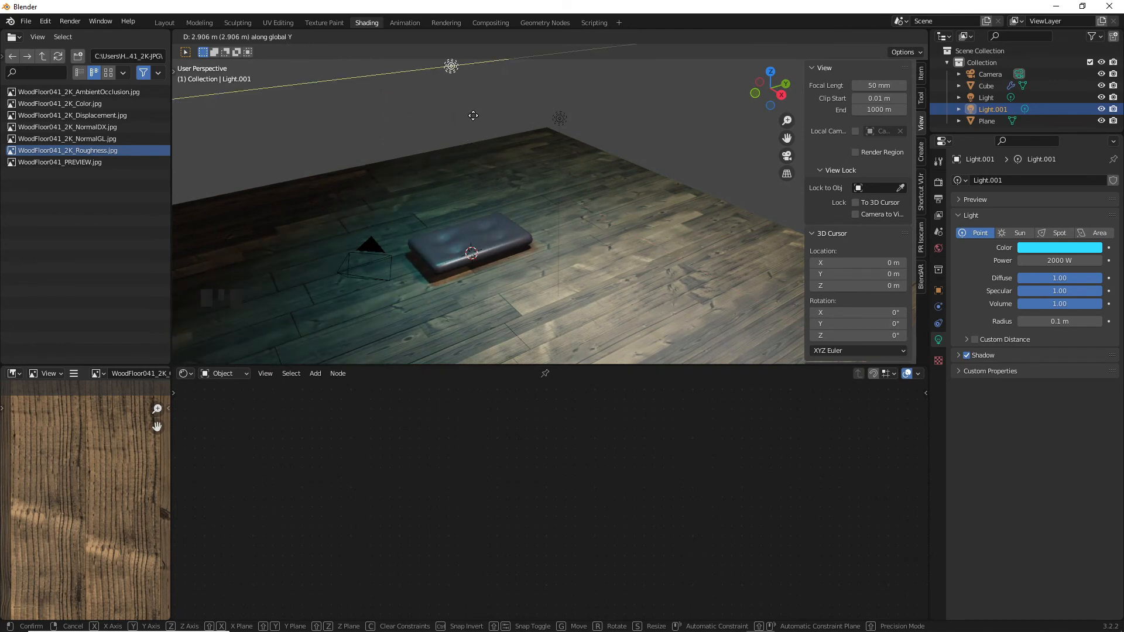
pyautogui.click(473, 115)
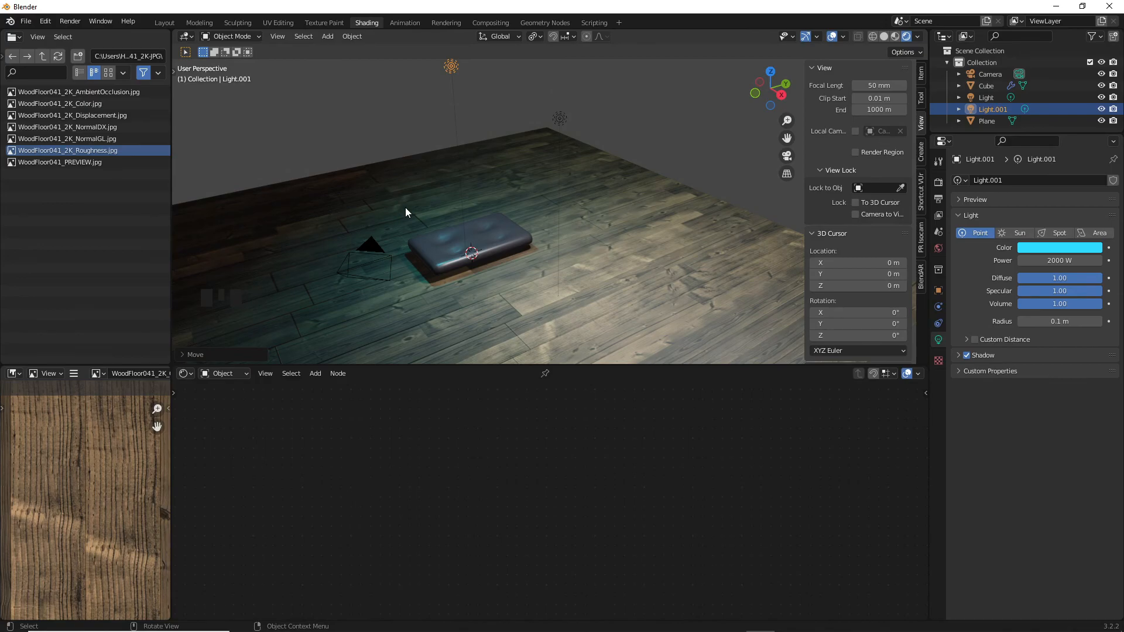
pyautogui.press('F12')
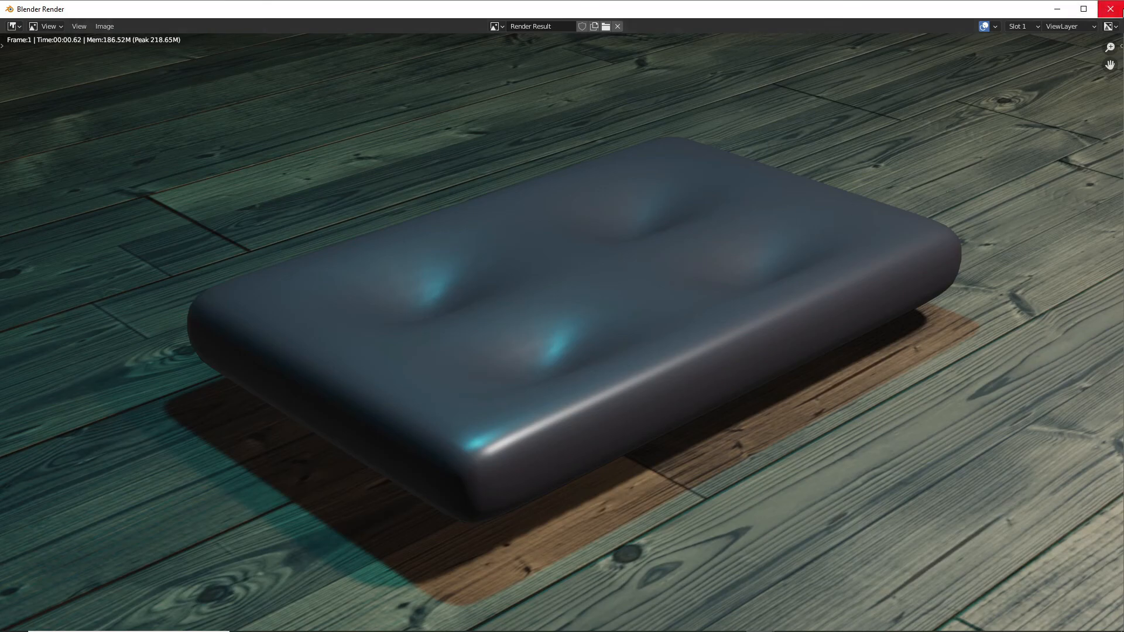
pyautogui.click(1110, 9)
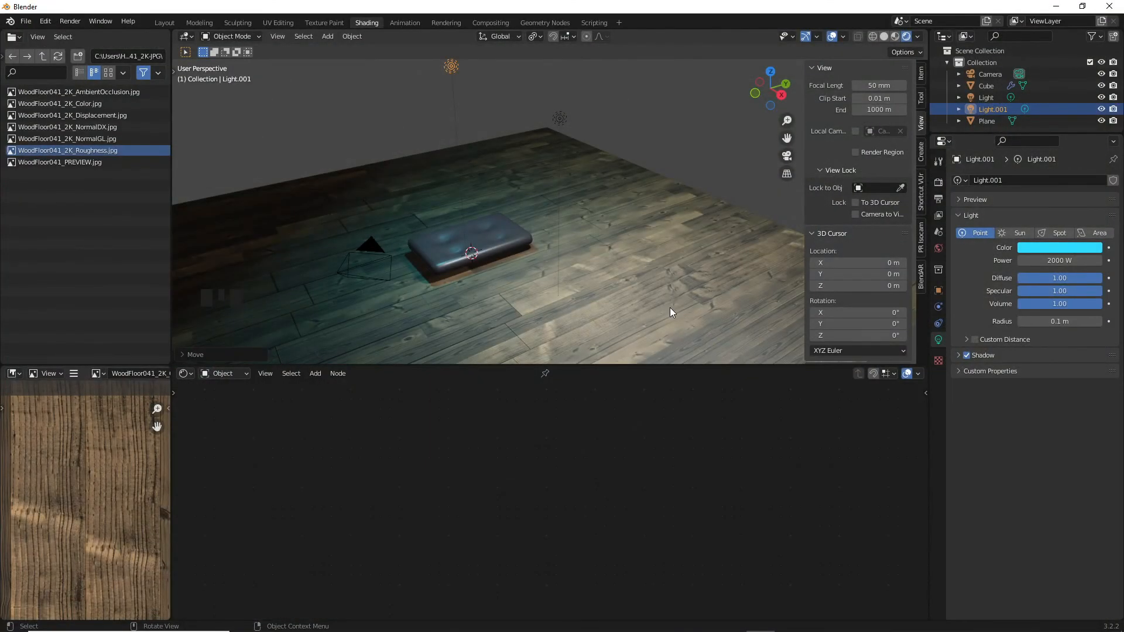
# Step: Set the white light's power to 3500 W and hide the 3D viewport's sidebar
pyautogui.click(559, 119)
pyautogui.click(1076, 262)
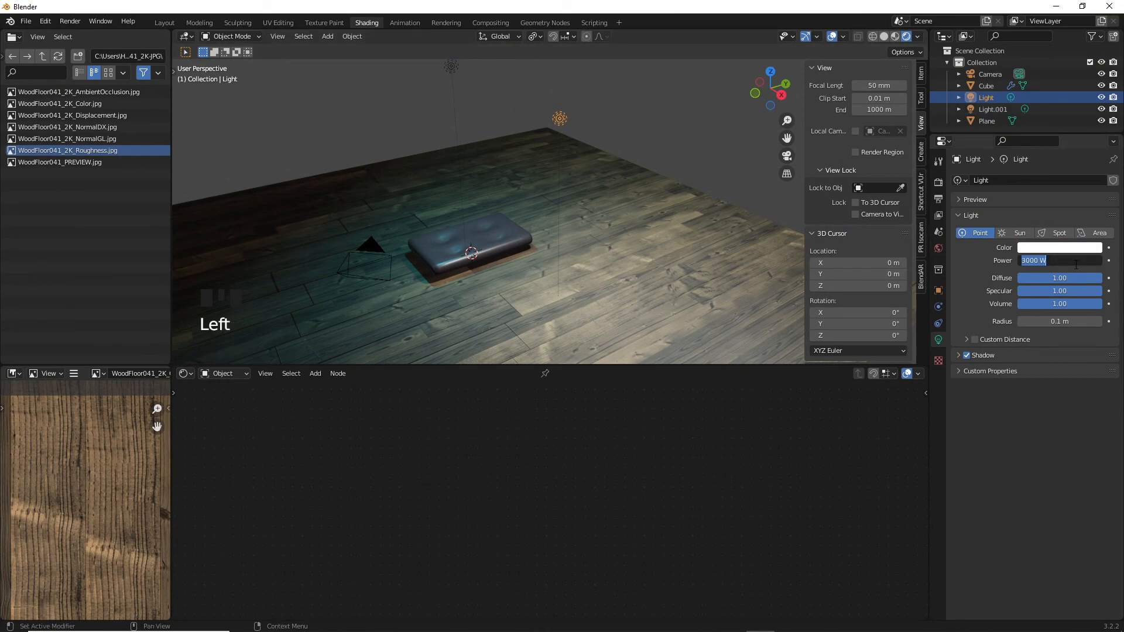
pyautogui.write('35000')
pyautogui.press('BackSpace')
pyautogui.press('Return')
pyautogui.press('KP_0')
pyautogui.scroll(2, 356, 188)
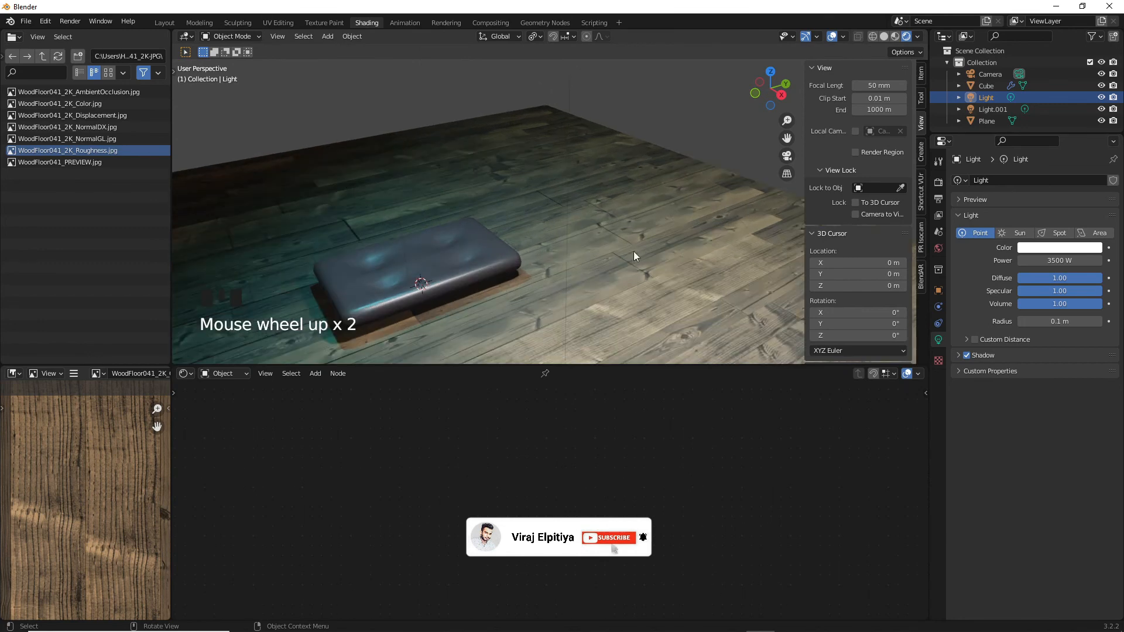
pyautogui.press('n')
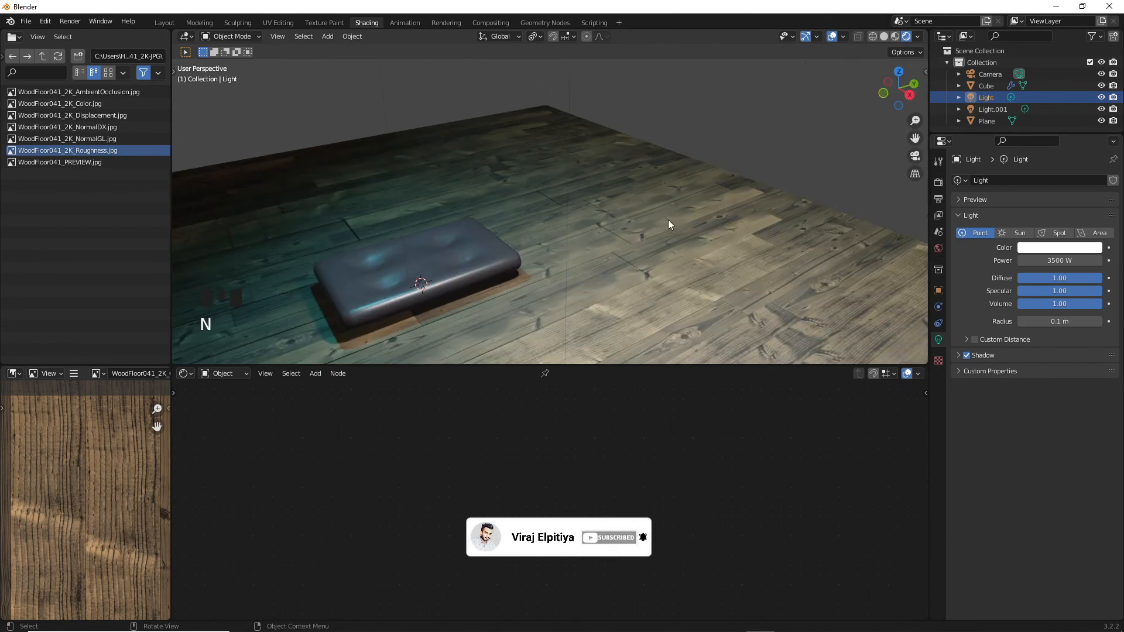
# Step: Switch the render engine to Cycles and set its device to GPU Compute
pyautogui.click(938, 182)
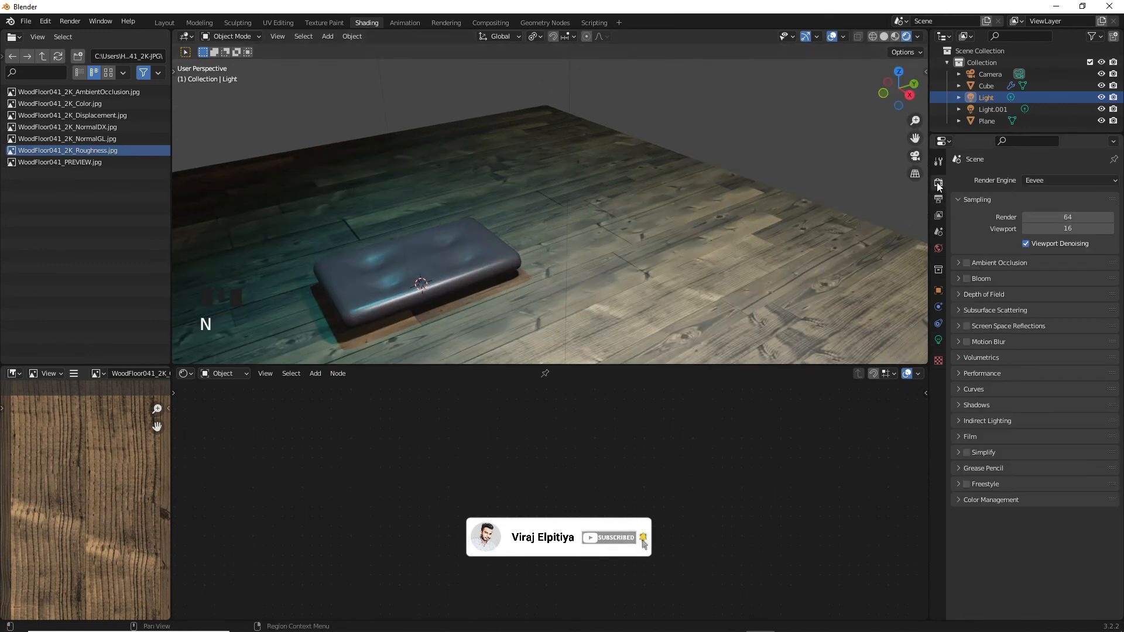
pyautogui.click(1045, 179)
pyautogui.click(1048, 219)
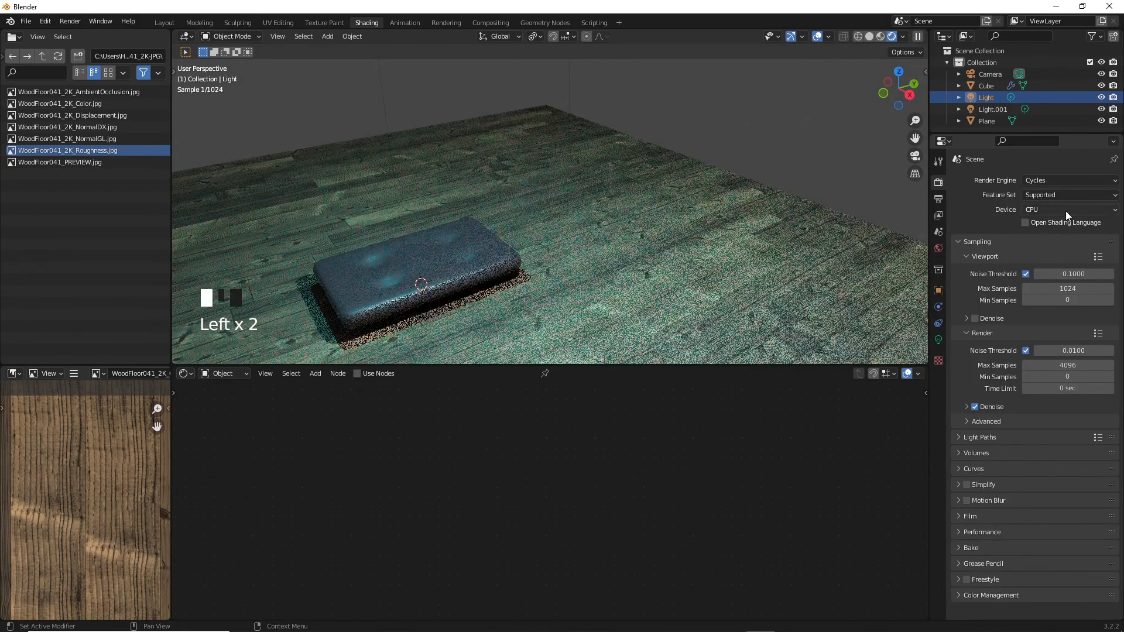
pyautogui.click(1064, 210)
pyautogui.click(1058, 237)
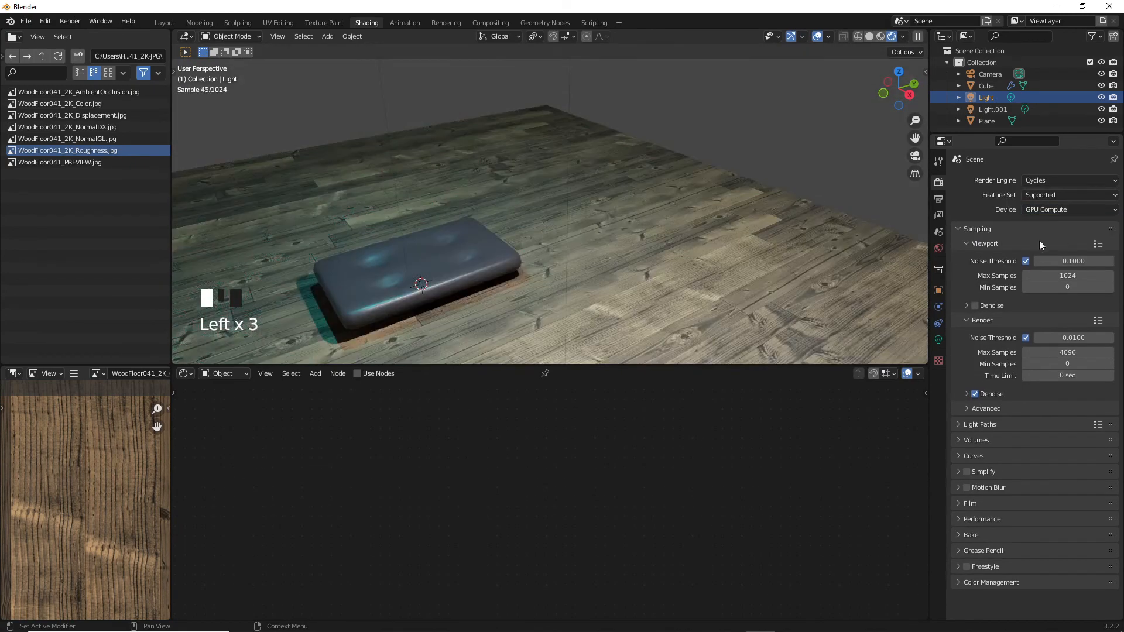
# Step: Look through the camera and render a still image of the cushion on the wood floor
pyautogui.press('KP_0')
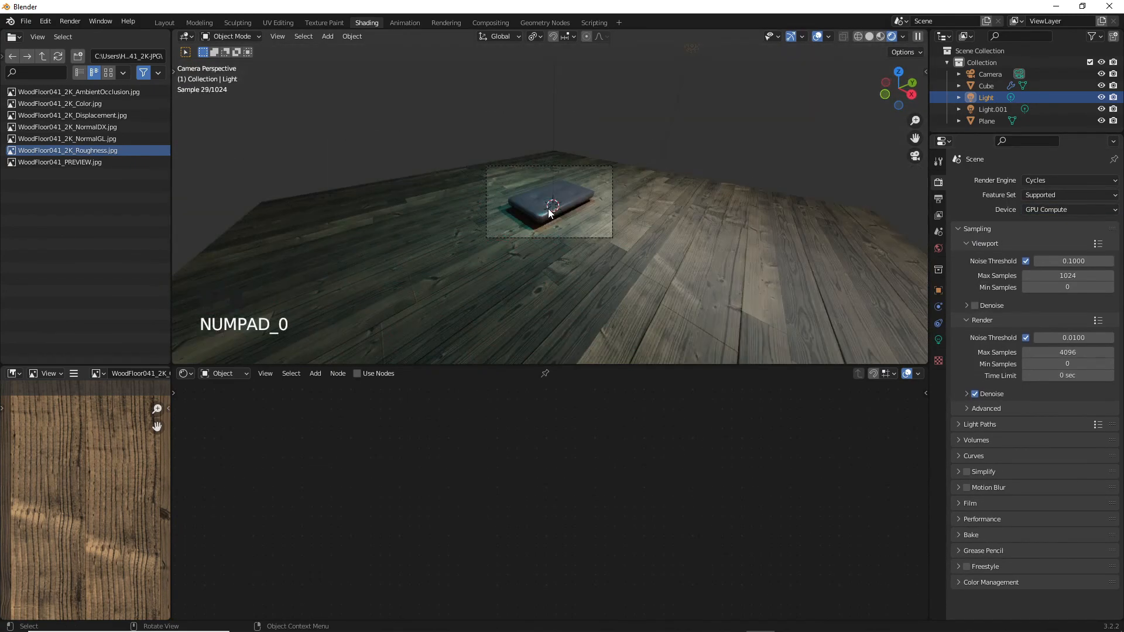
pyautogui.scroll(4, 512, 178)
pyautogui.scroll(3, 512, 178)
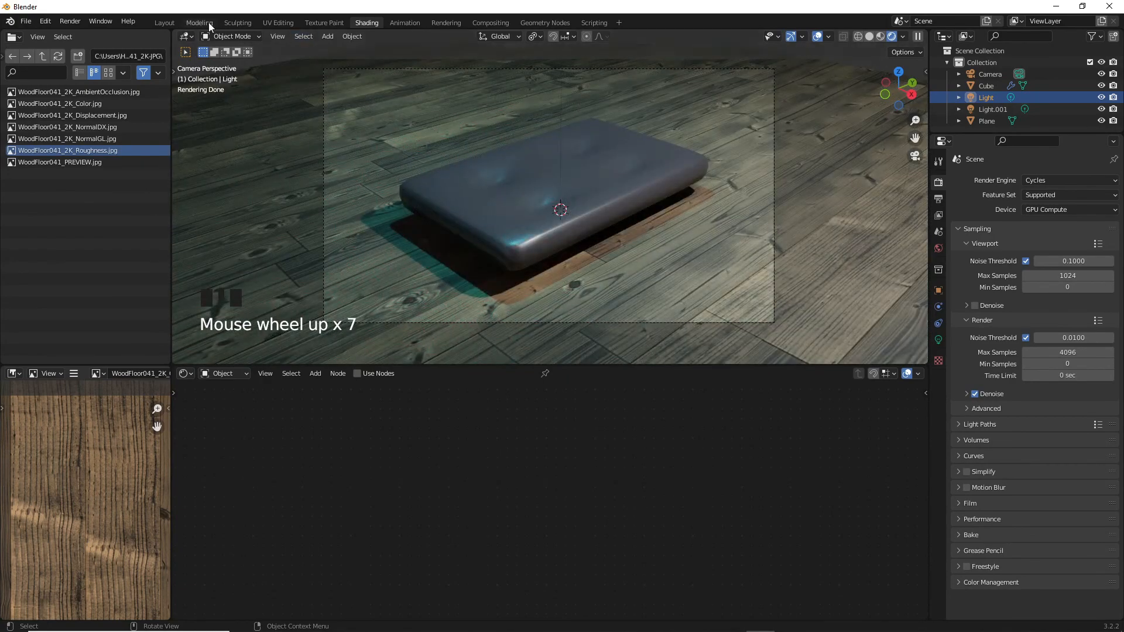
pyautogui.click(73, 22)
pyautogui.click(74, 37)
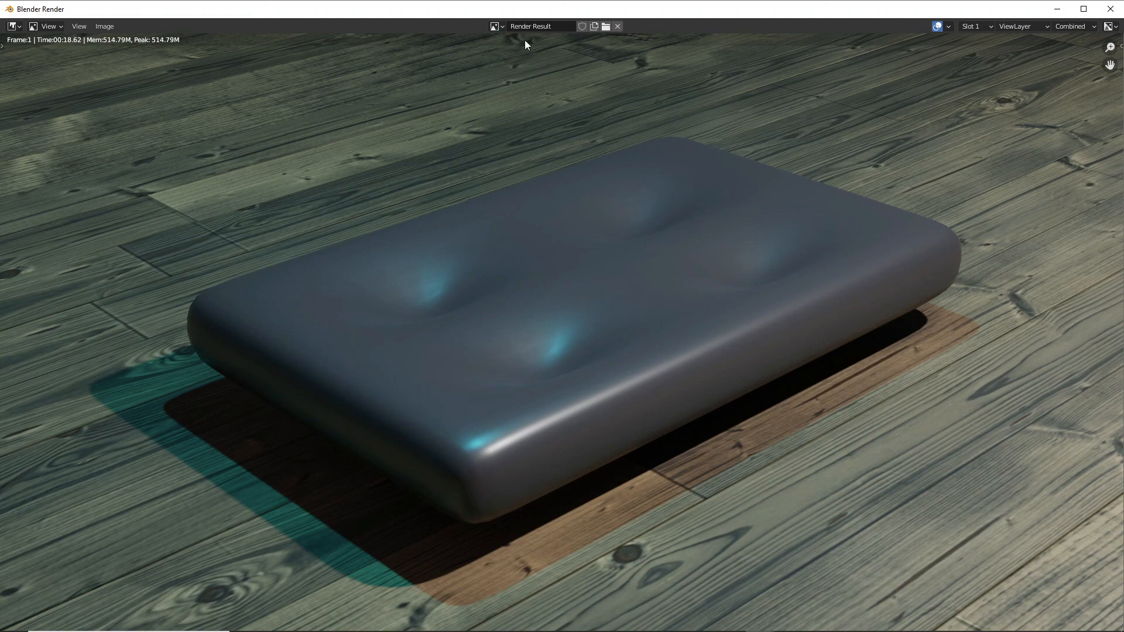
# Step: Save the rendered image as Cusion.png and view the saved file in Photos at best fit
pyautogui.click(101, 26)
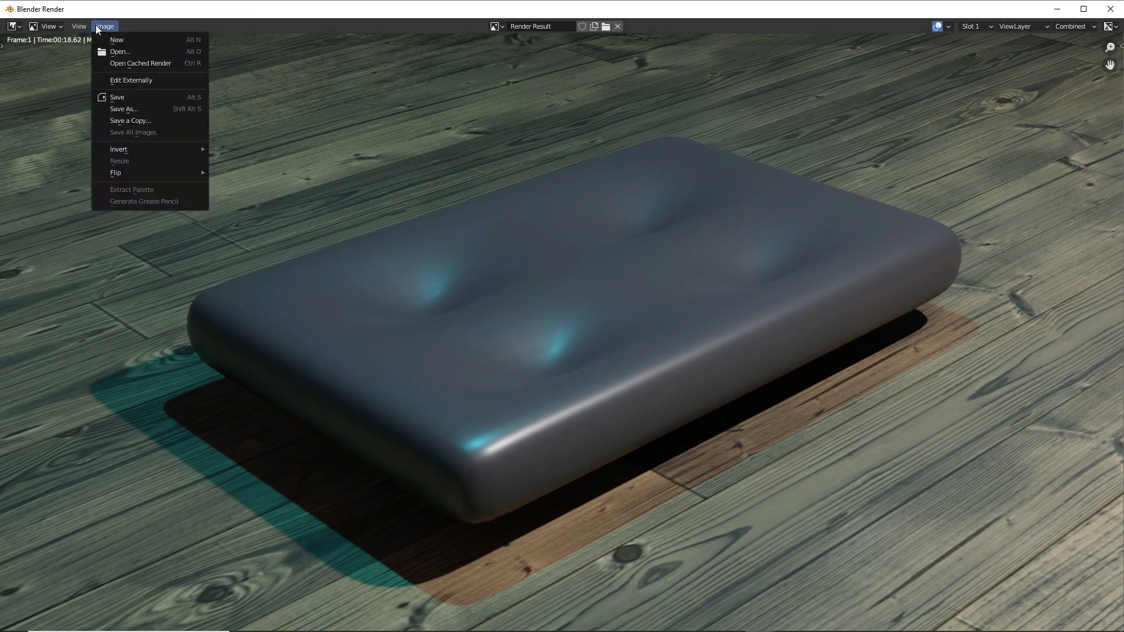
pyautogui.click(99, 108)
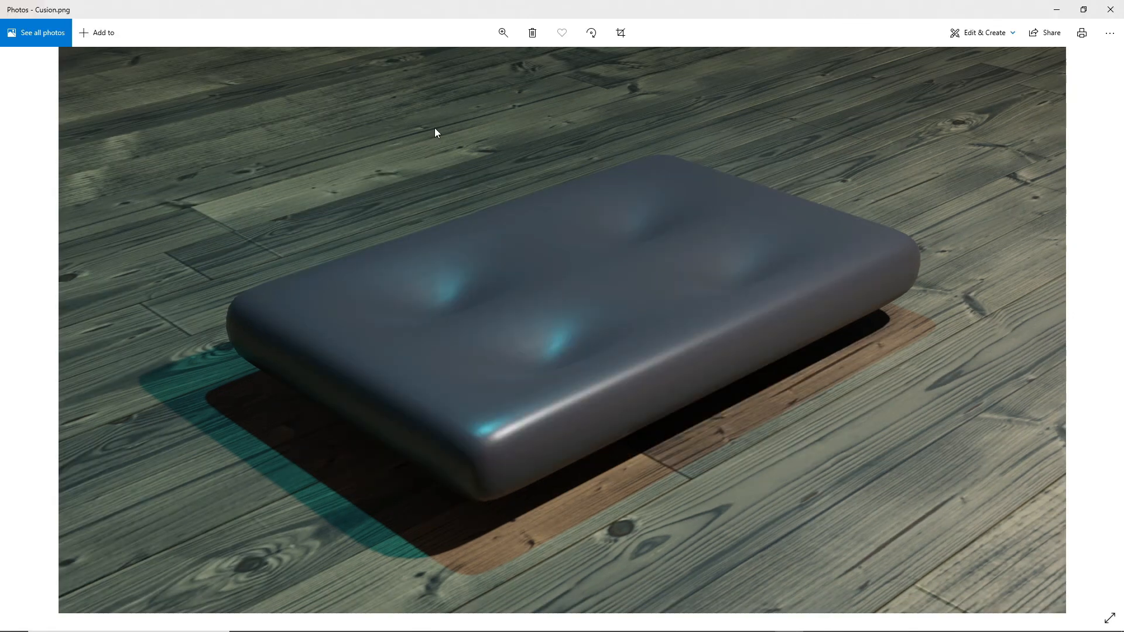
pyautogui.click(502, 32)
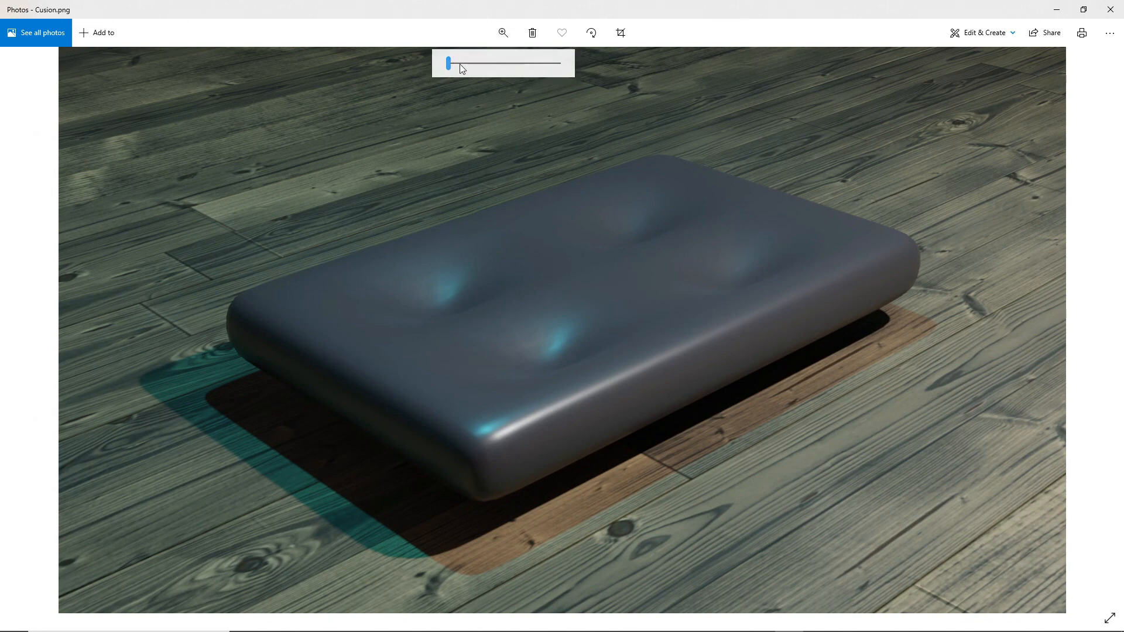
pyautogui.moveTo(449, 63); pyautogui.dragTo(384, 103)
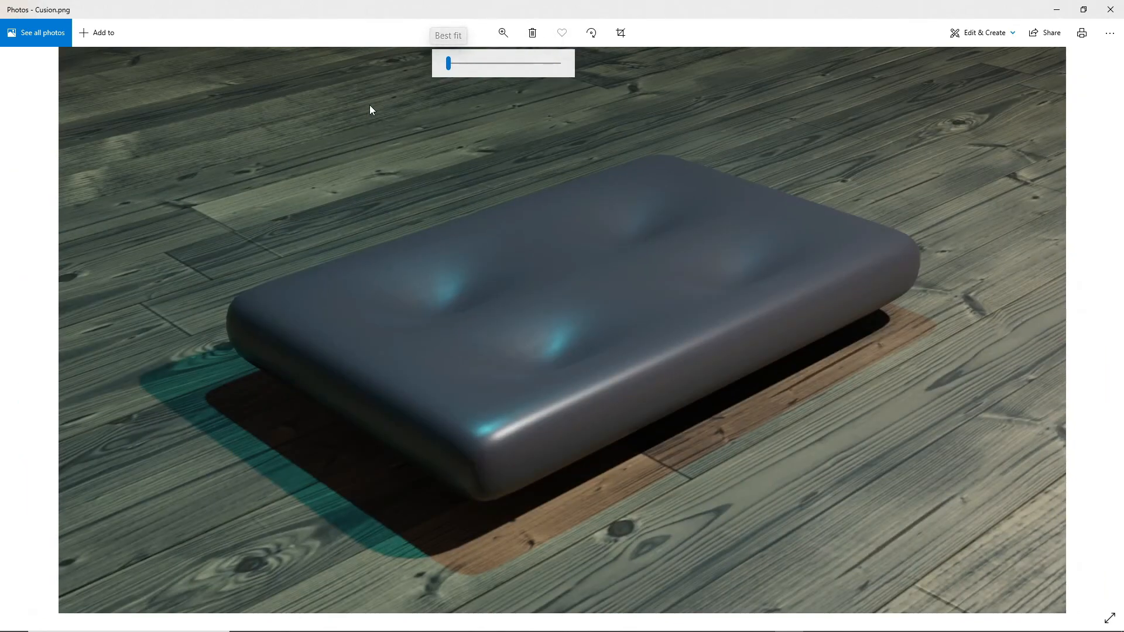